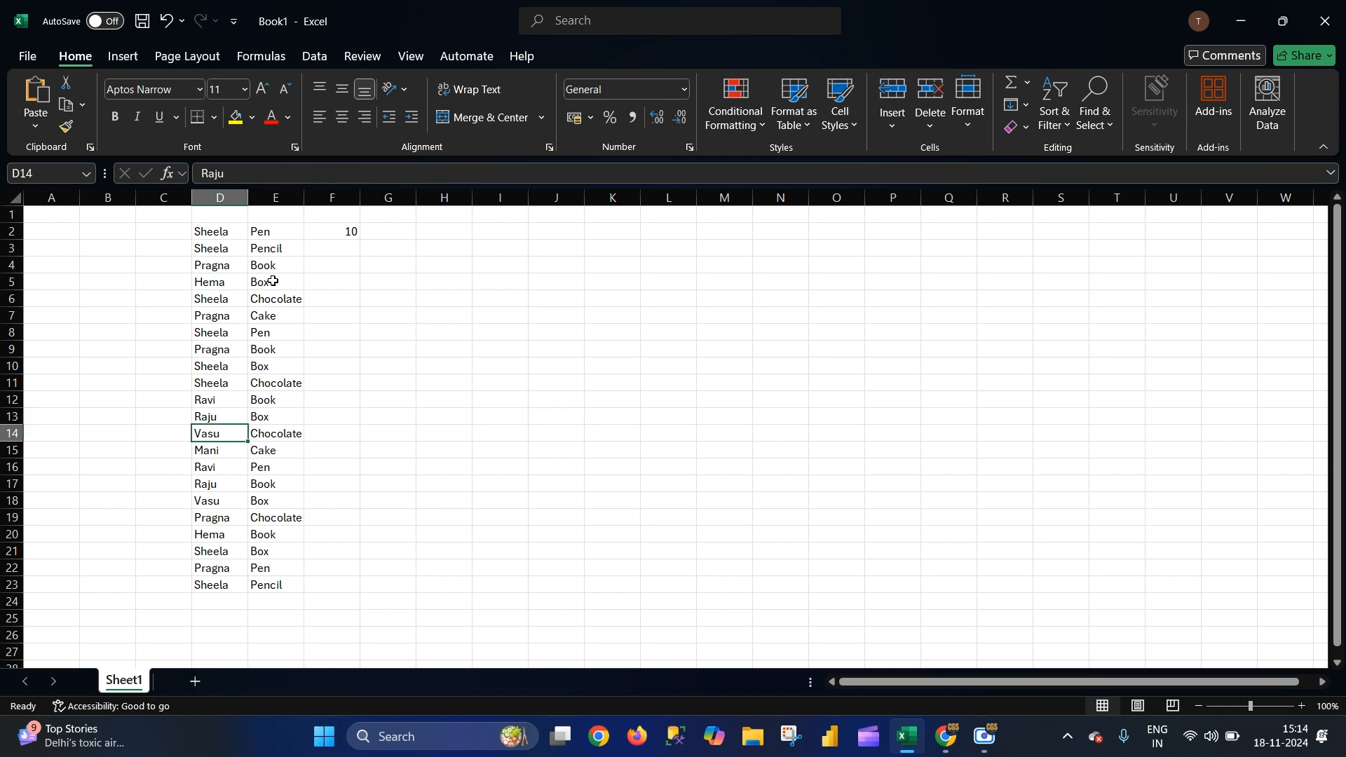
key(Down)
key(Down)
key(Down)
key(Down)
key(Down)
key(Down)
key(Down)
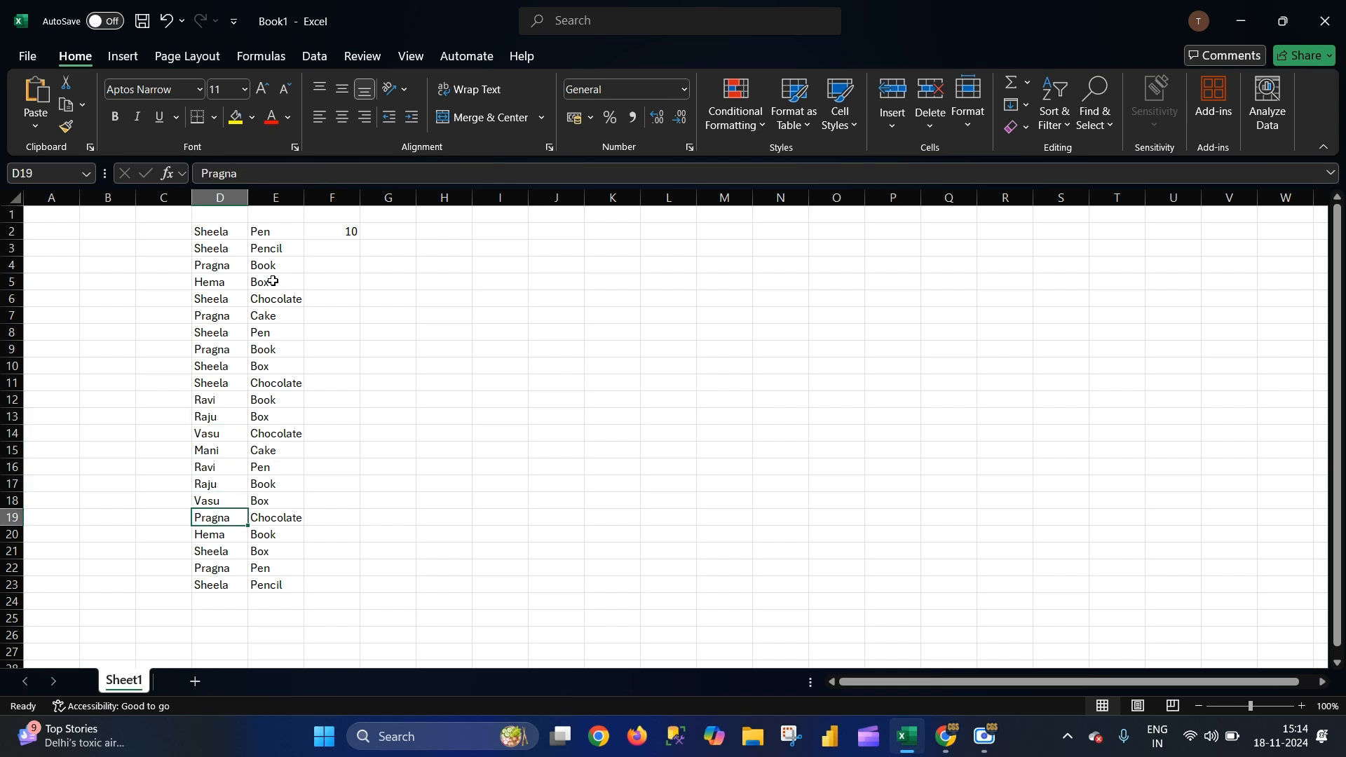
click(436, 401)
click(341, 236)
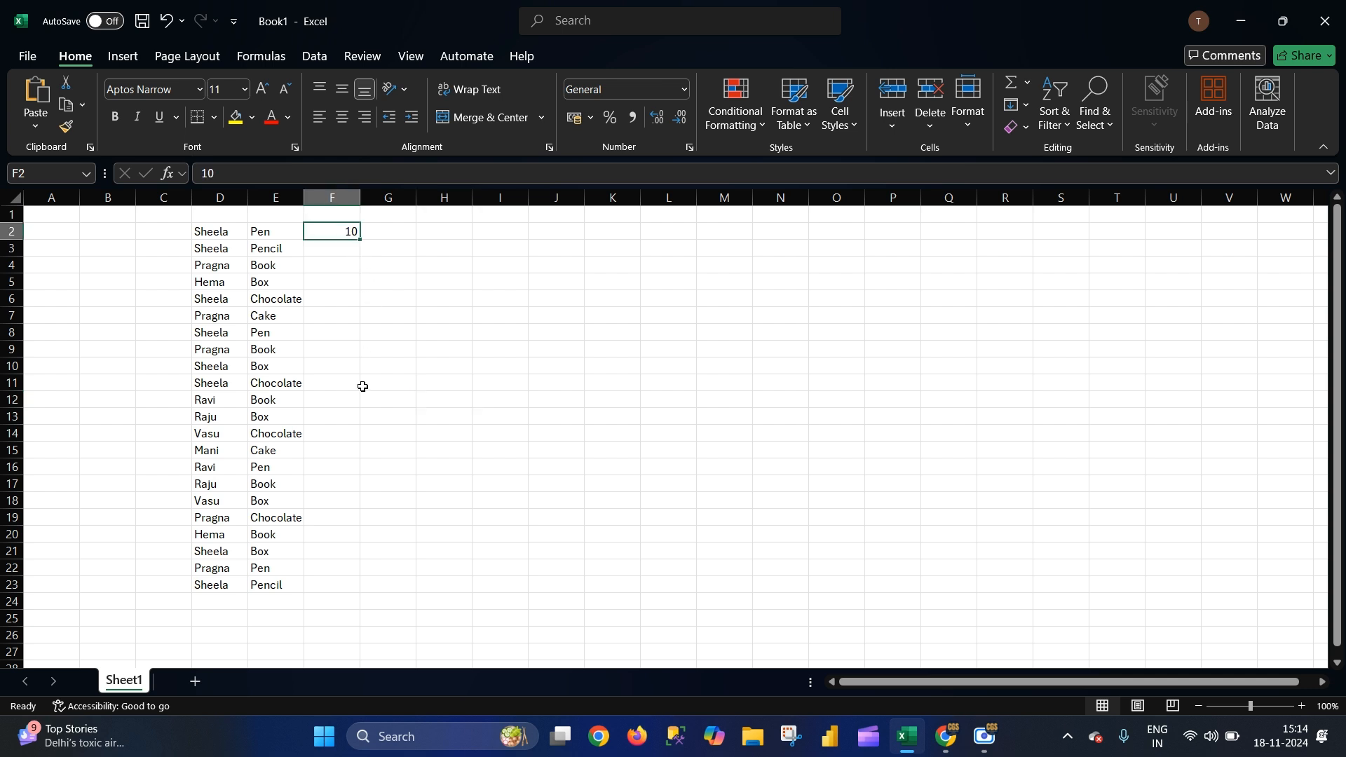
Step: Enter the heading Name in cell D1 above the list of names
click(225, 225)
click(225, 214)
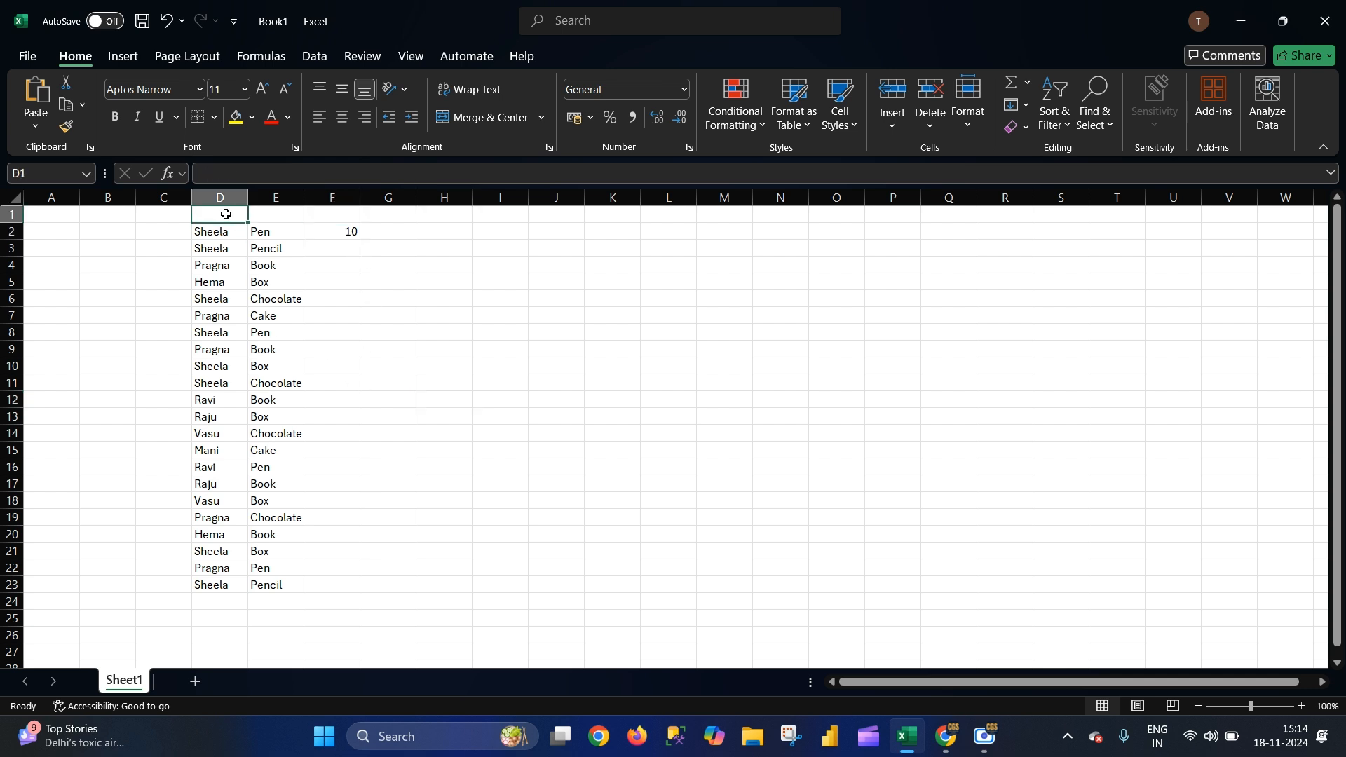
text(Name)
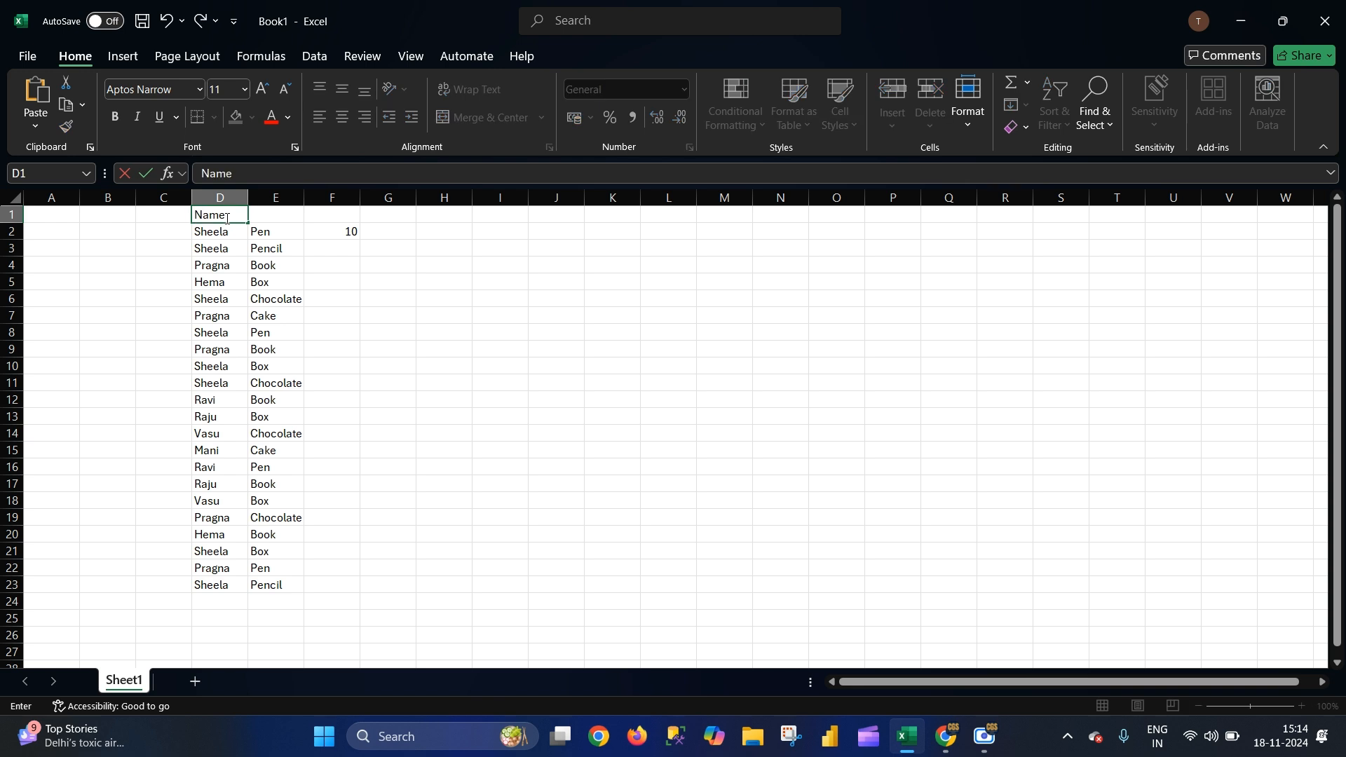
key(Tab)
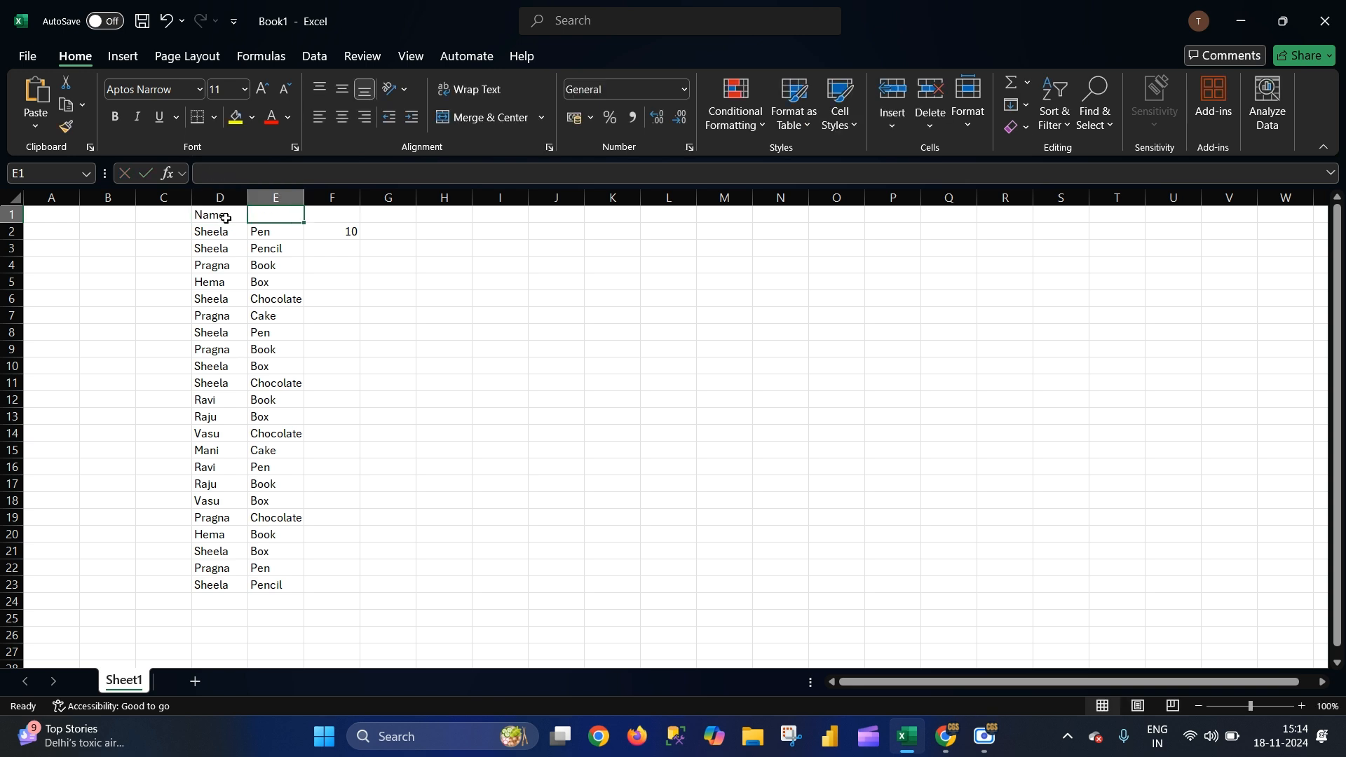
drag(210, 232, 199, 586)
click(430, 522)
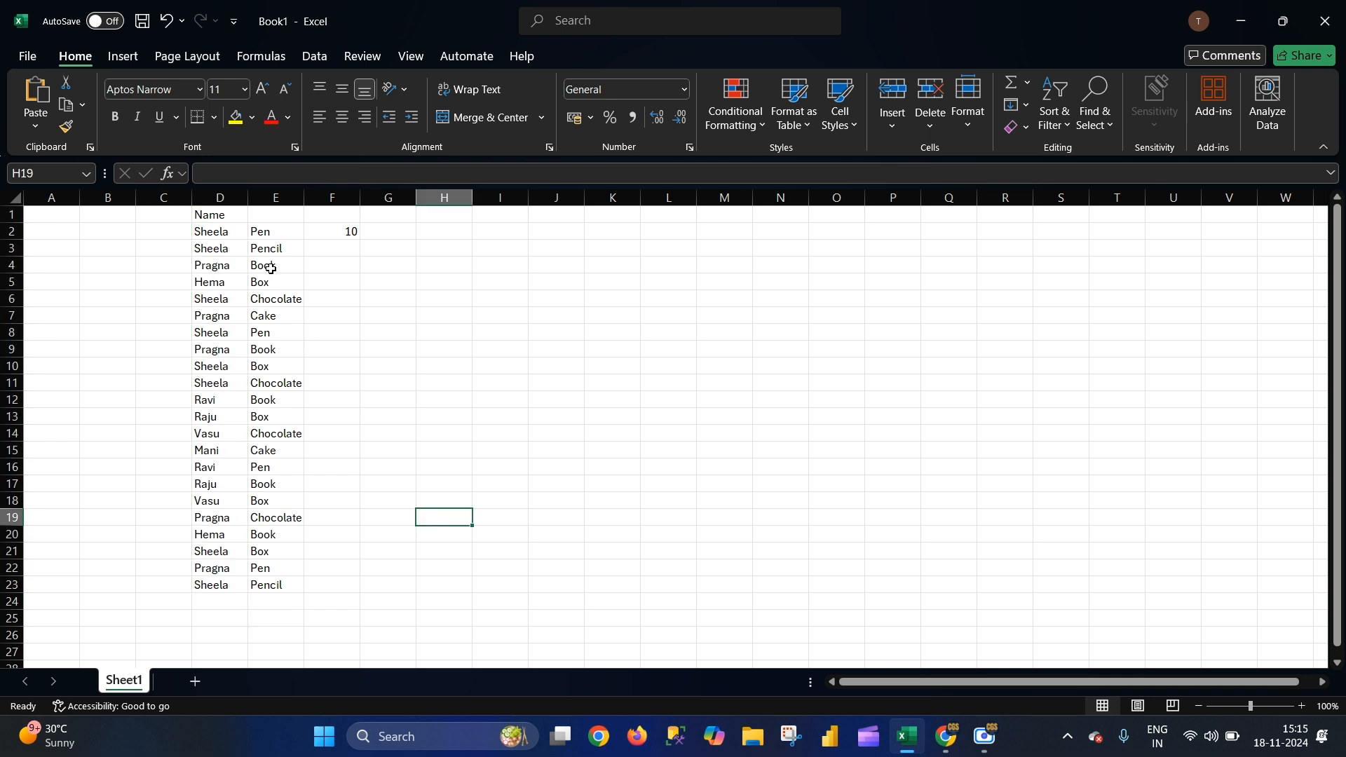
Step: Extend the heading in D1 to "Name of the Student" and auto-fit the width of column D
double_click(235, 215)
text(of)
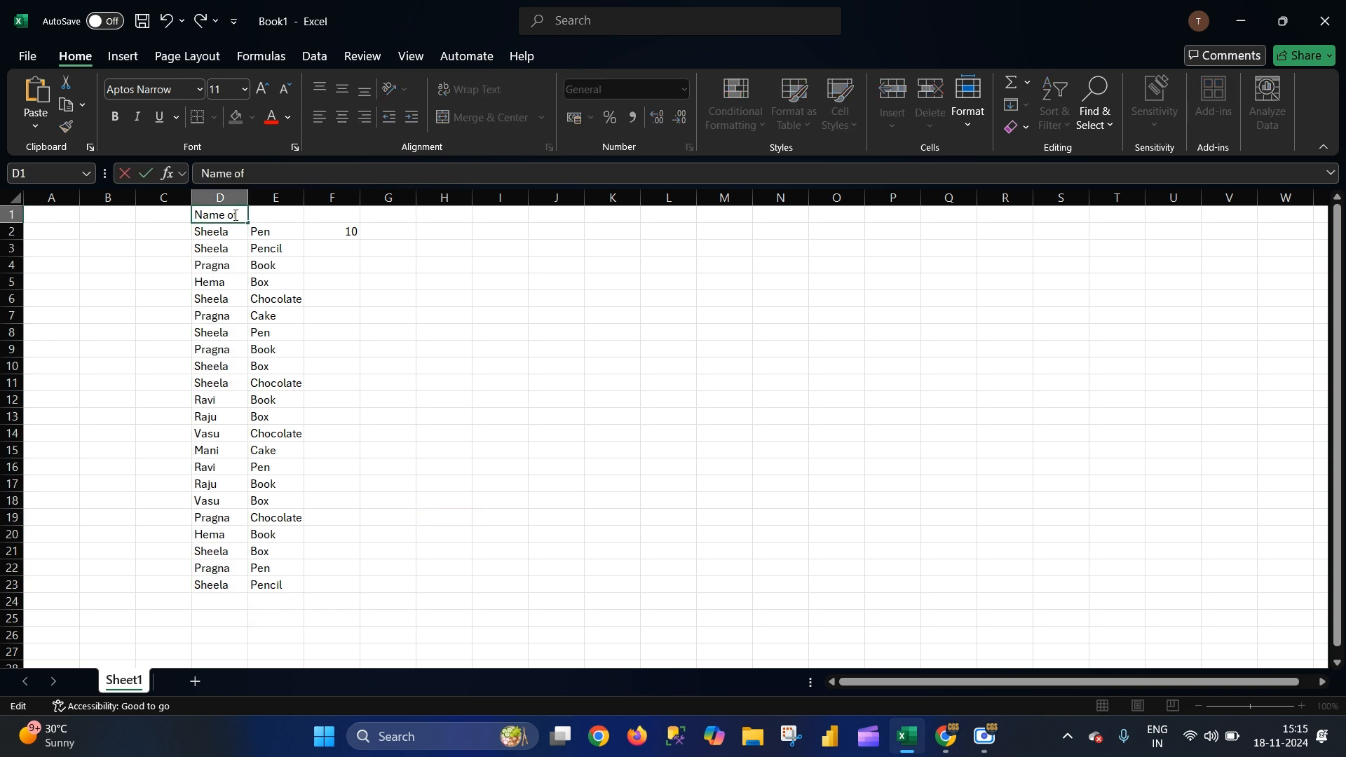
text( the Student)
key(Return)
double_click(247, 198)
click(515, 394)
Step: Enter the heading "Item Name" in cell E1 above the list of items
click(328, 216)
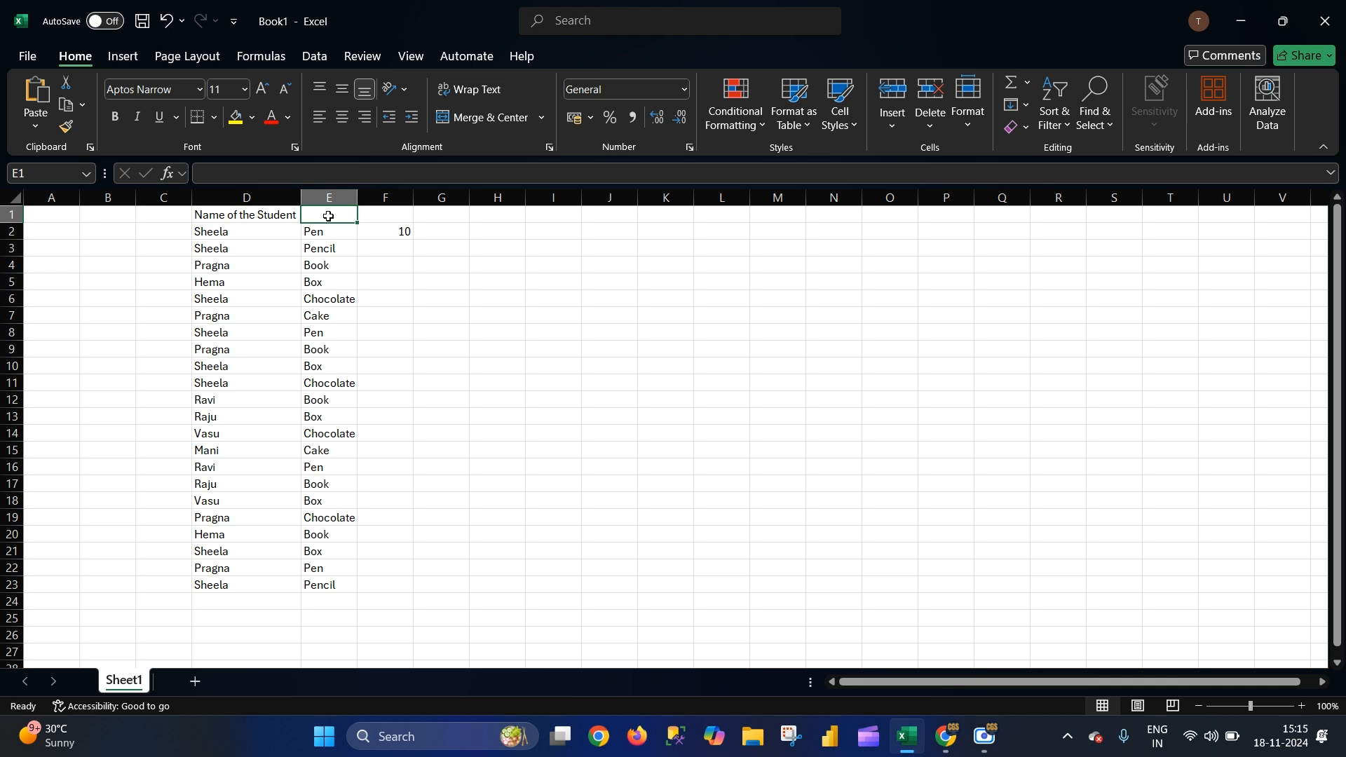
text(Ite)
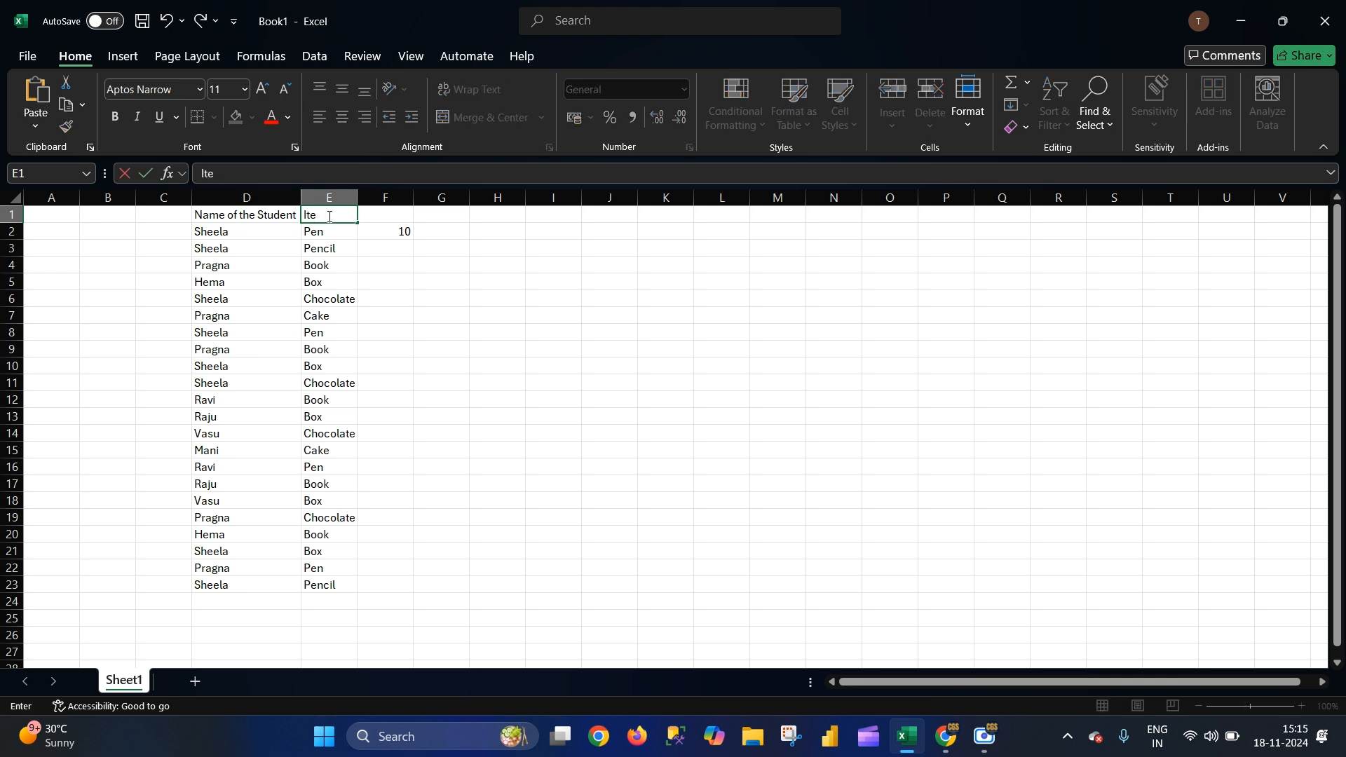
text(m Name)
key(Return)
Step: Shorten the heading in cell E1 to "Item"
click(329, 216)
click(313, 170)
key(BackSpace)
key(BackSpace)
key(BackSpace)
key(BackSpace)
key(BackSpace)
key(Return)
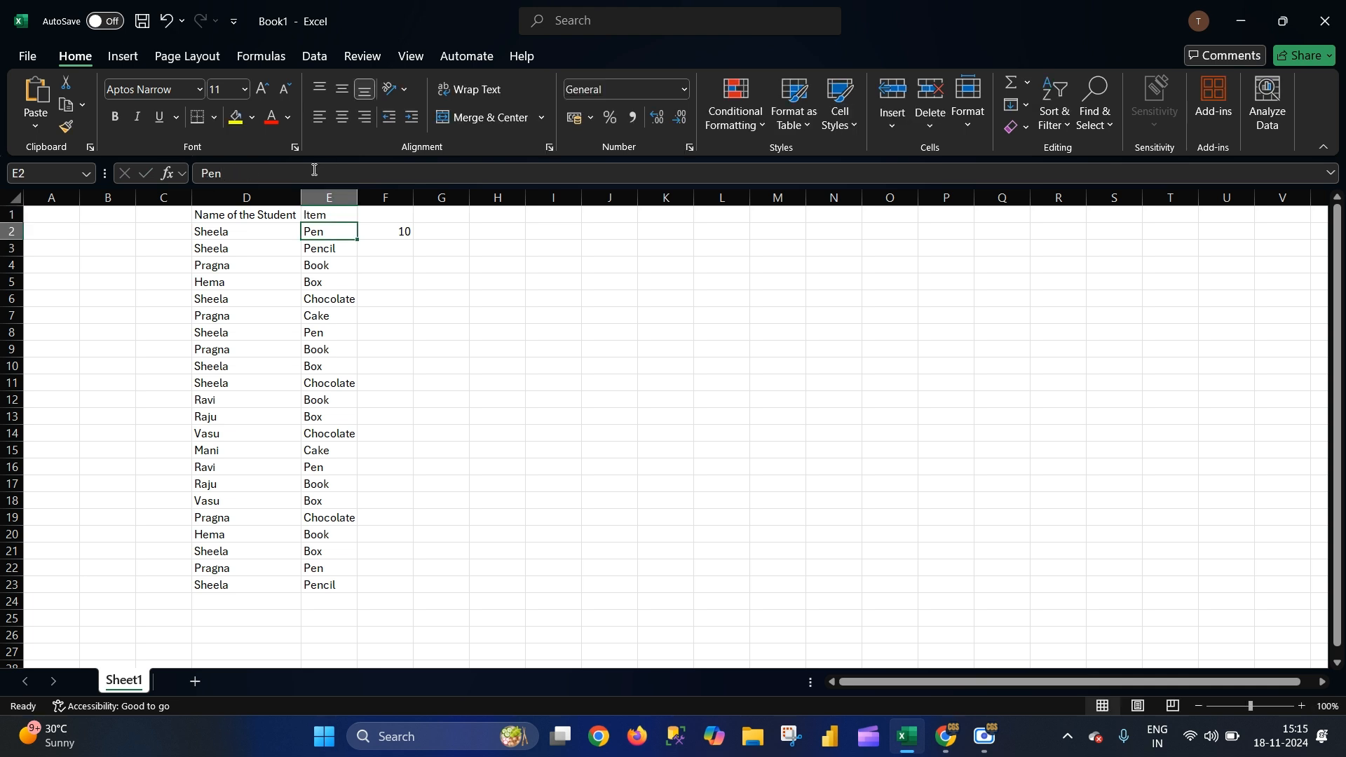
Step: Enter the heading "Price" in cell F1
click(384, 211)
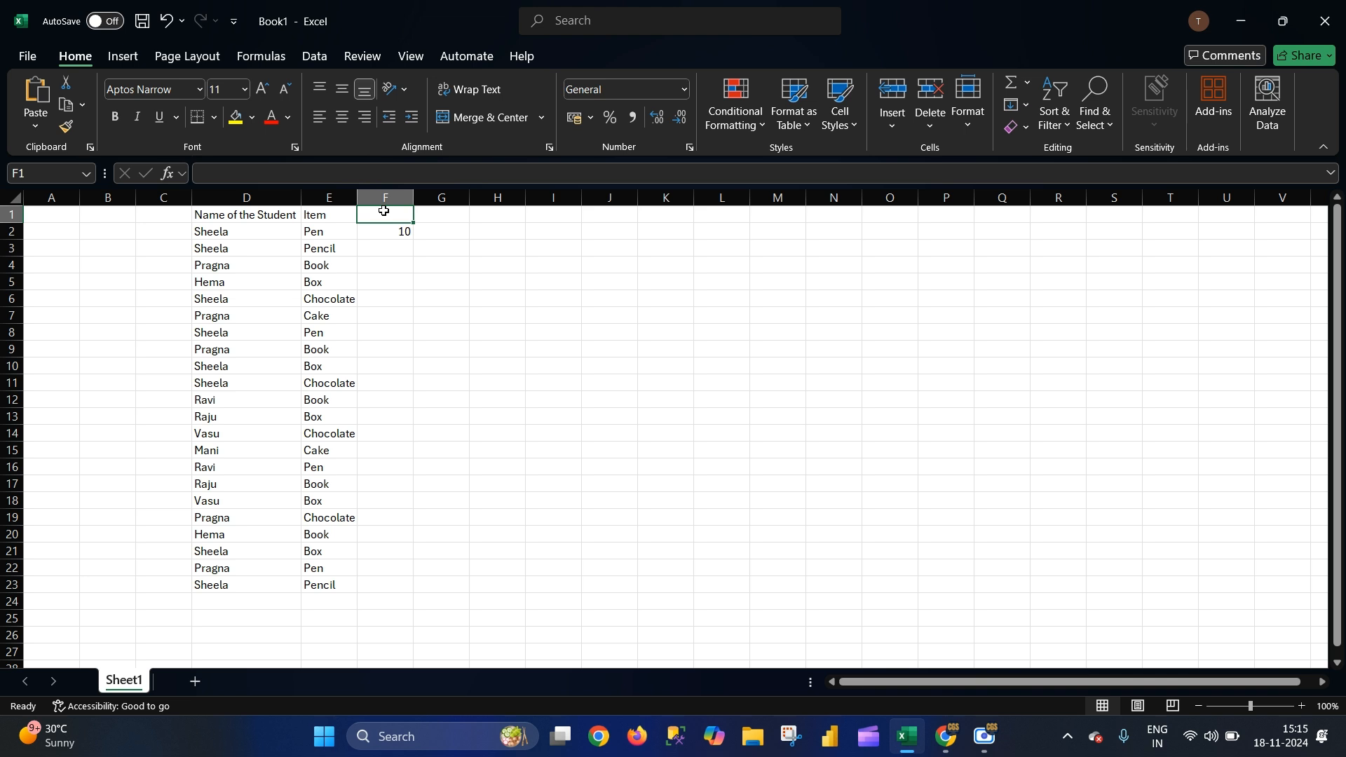
text(Price)
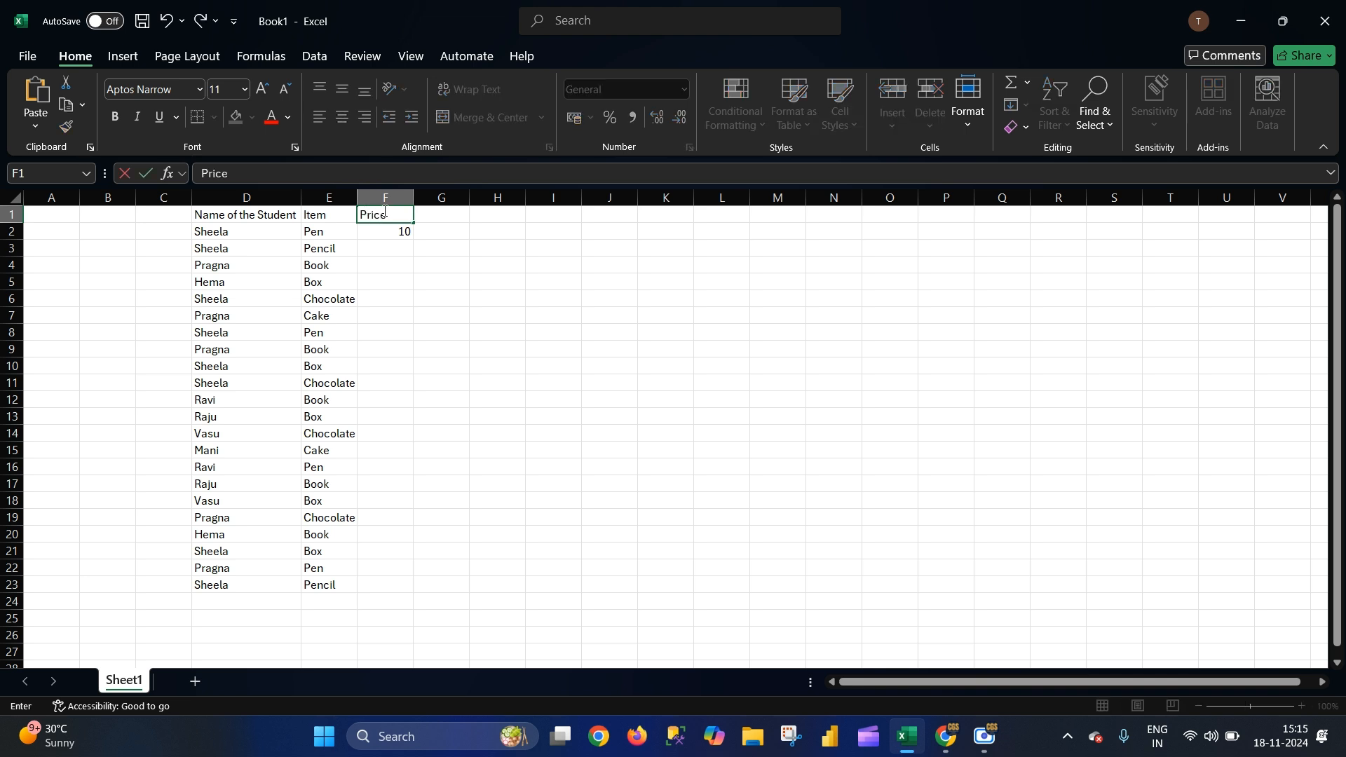
key(Return)
key(Return)
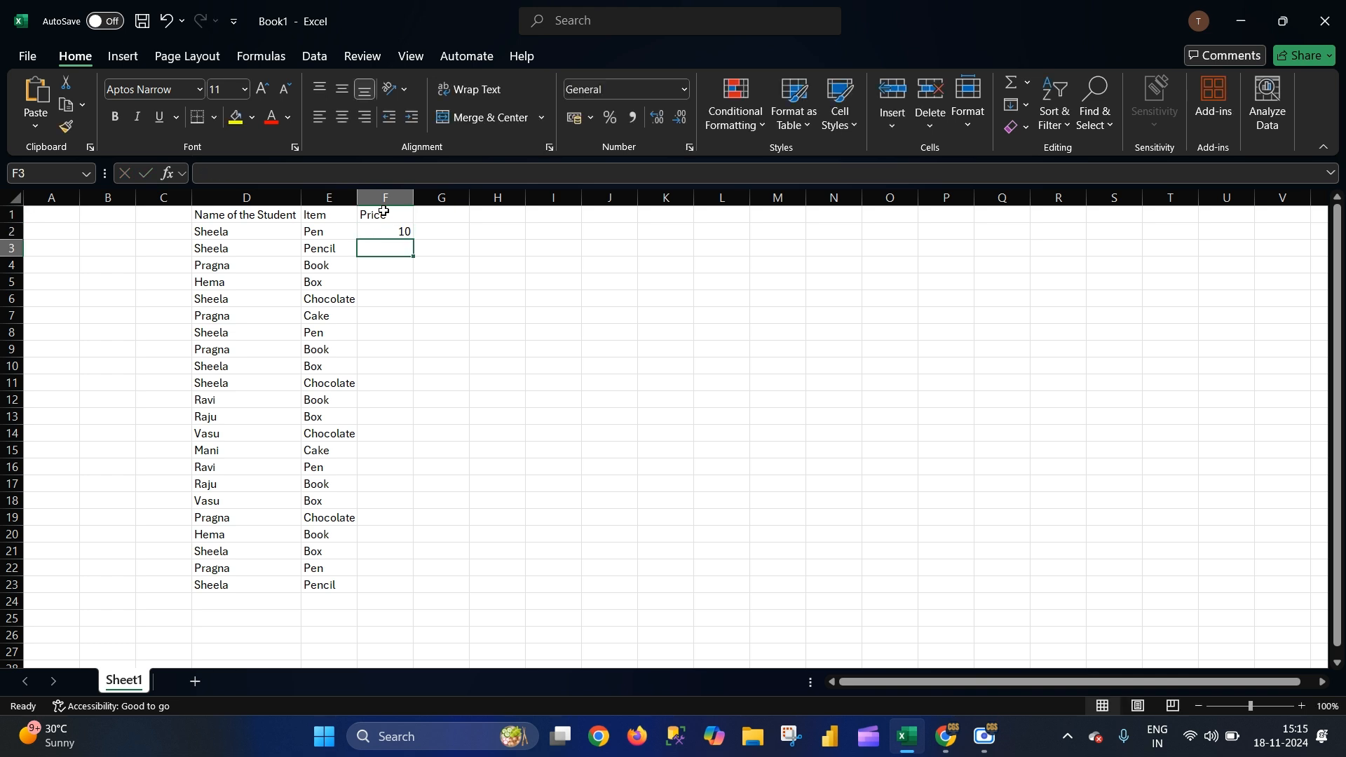
drag(247, 230, 378, 228)
click(436, 293)
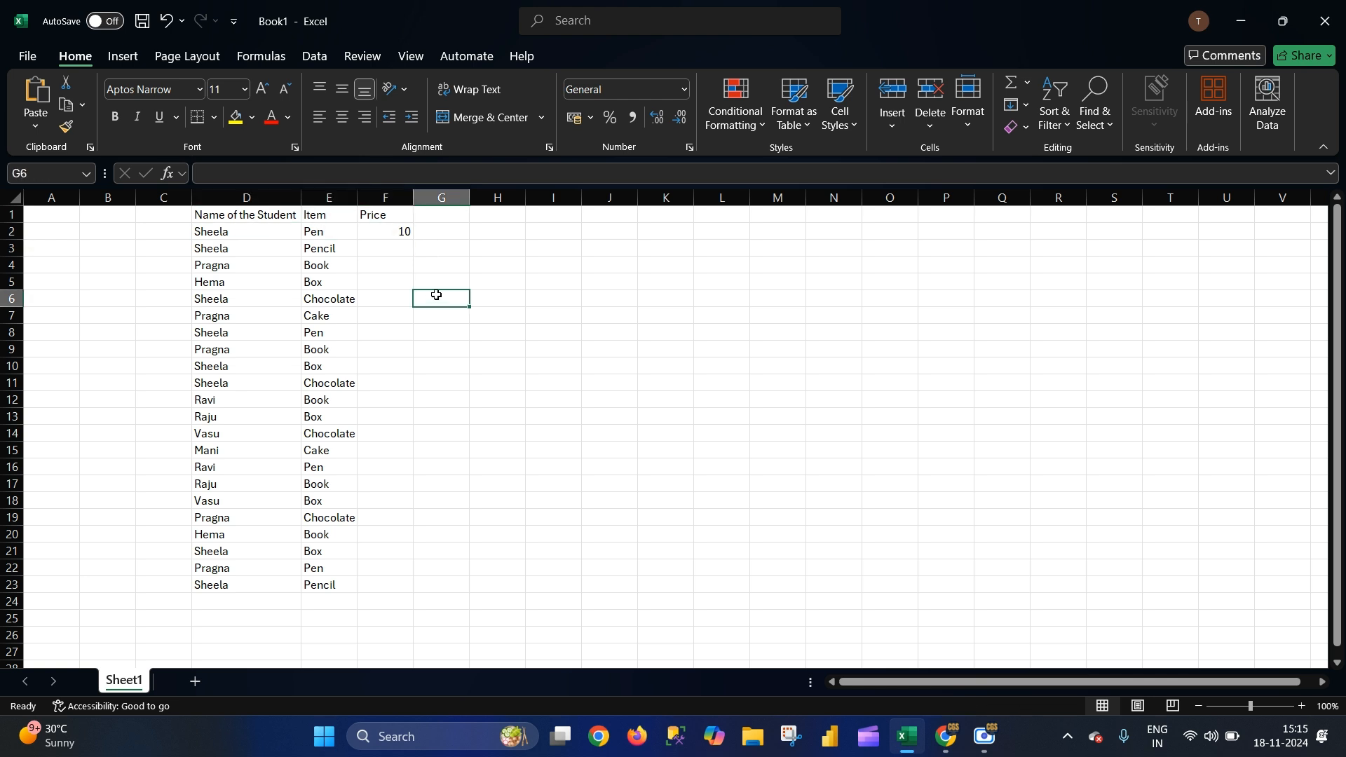
Step: Enter the prices 5, 15 and 25 for Pencil, Book and Box in F3:F5, and widen column E slightly
click(384, 254)
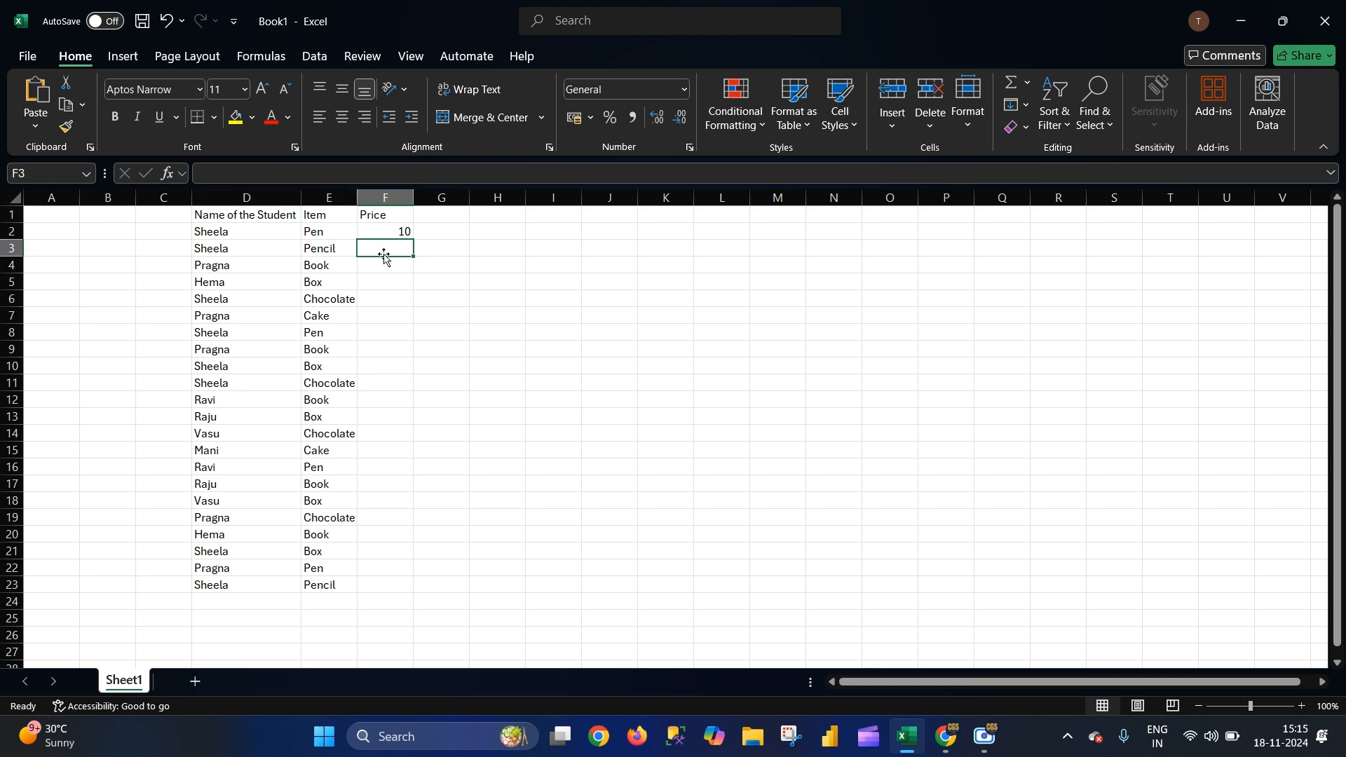
text(5)
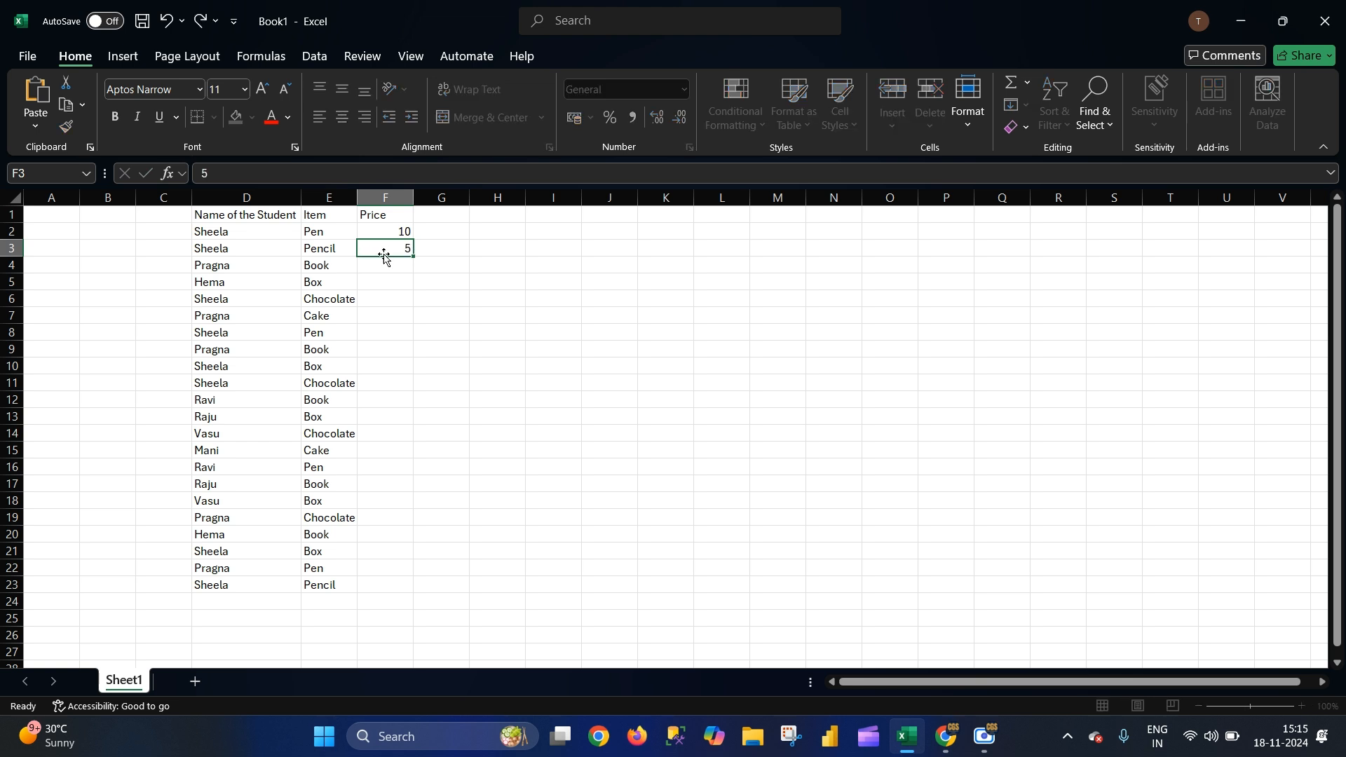
key(Return)
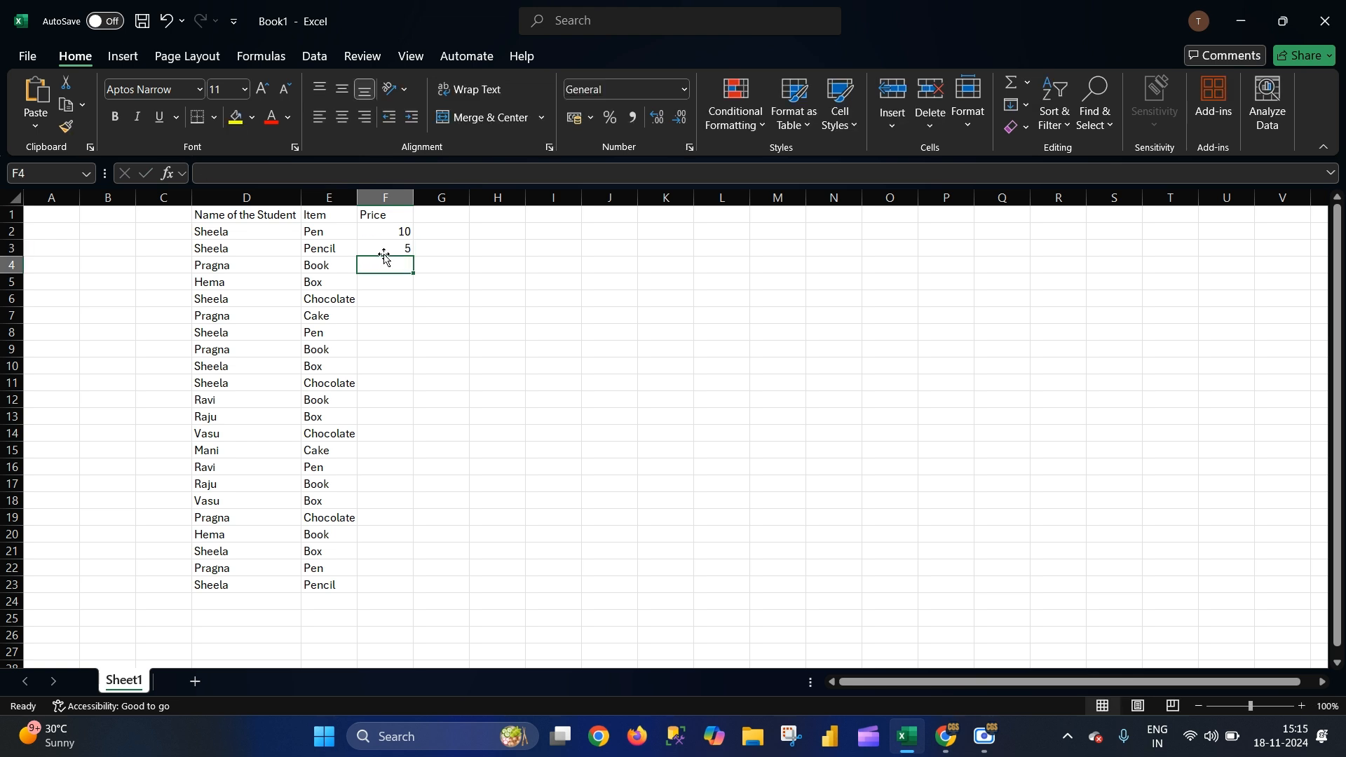
text(15)
key(Return)
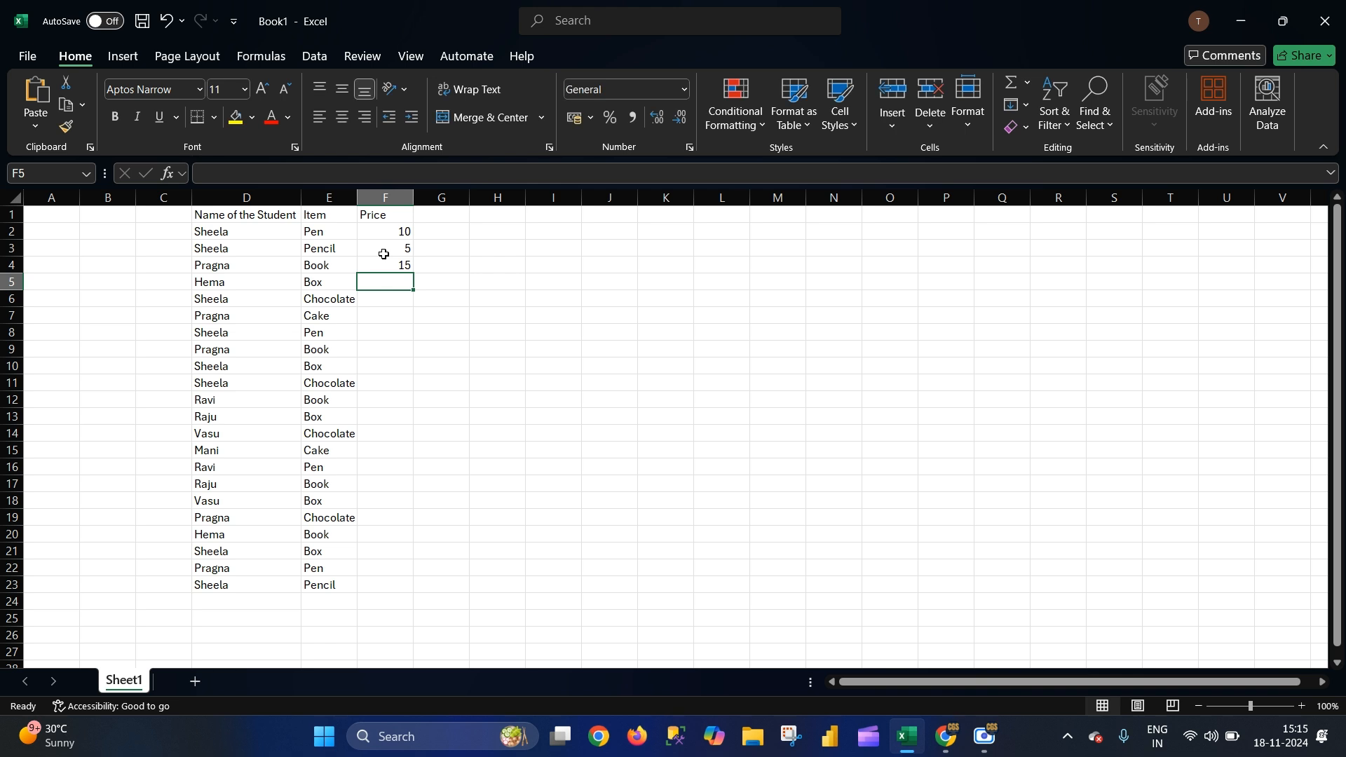
text(25)
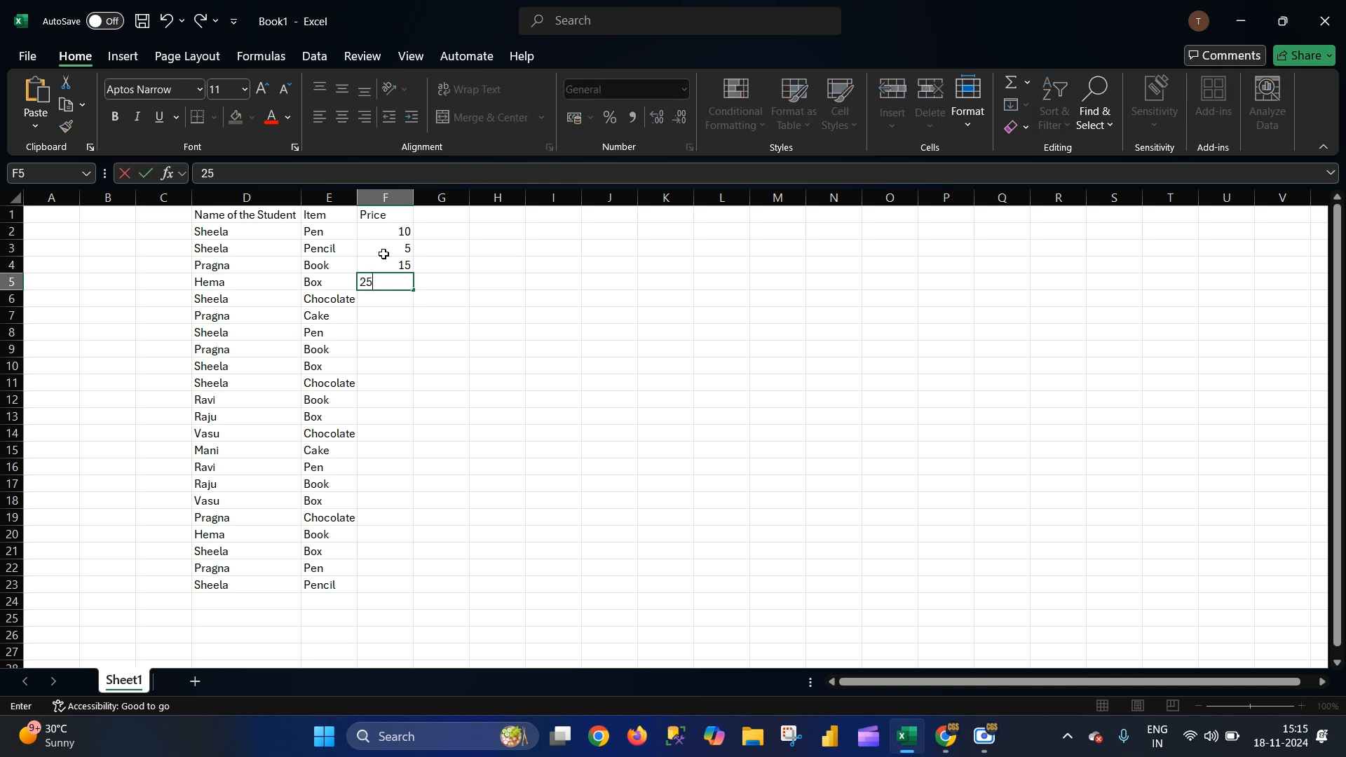
key(Return)
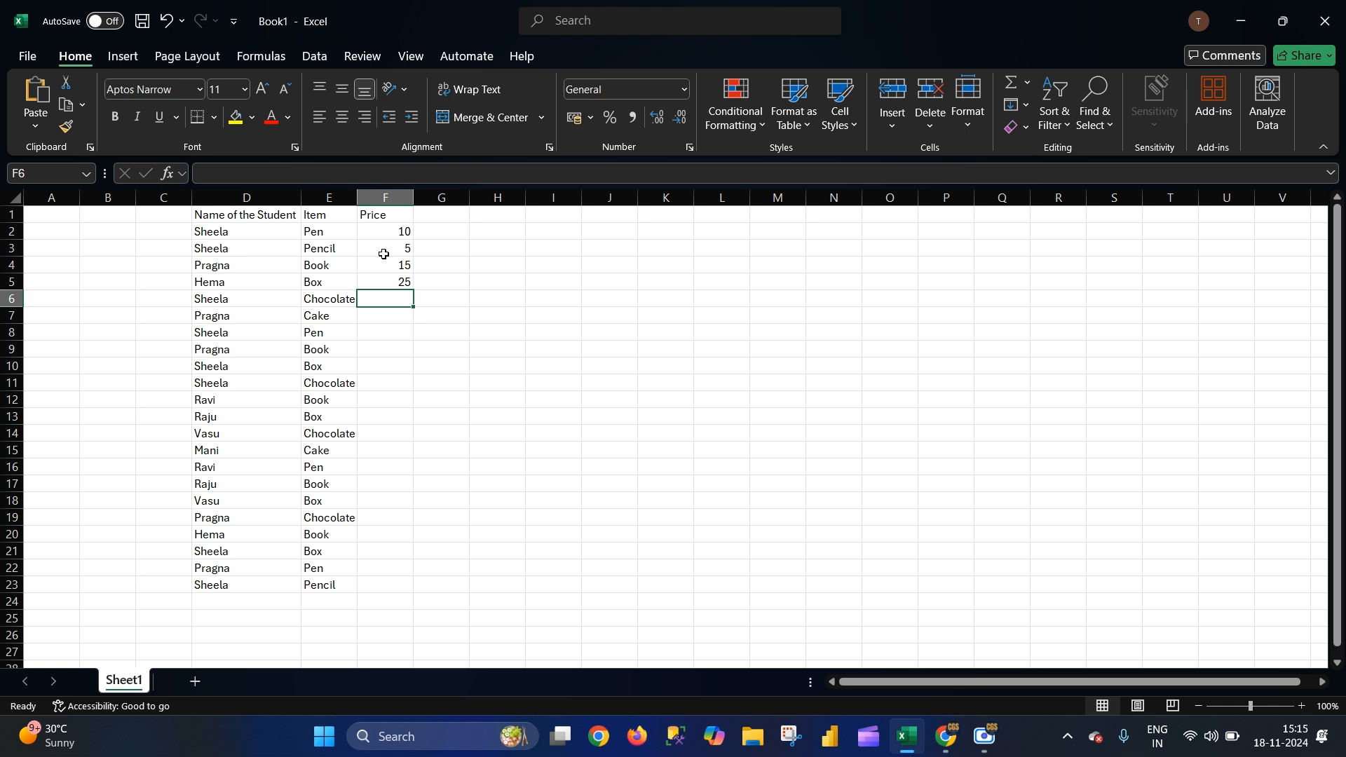
drag(358, 198, 387, 197)
drag(558, 433, 539, 433)
Step: Enter the prices 5, 10 and 10 for Chocolate, Cake and Pen in F6:F8
click(433, 306)
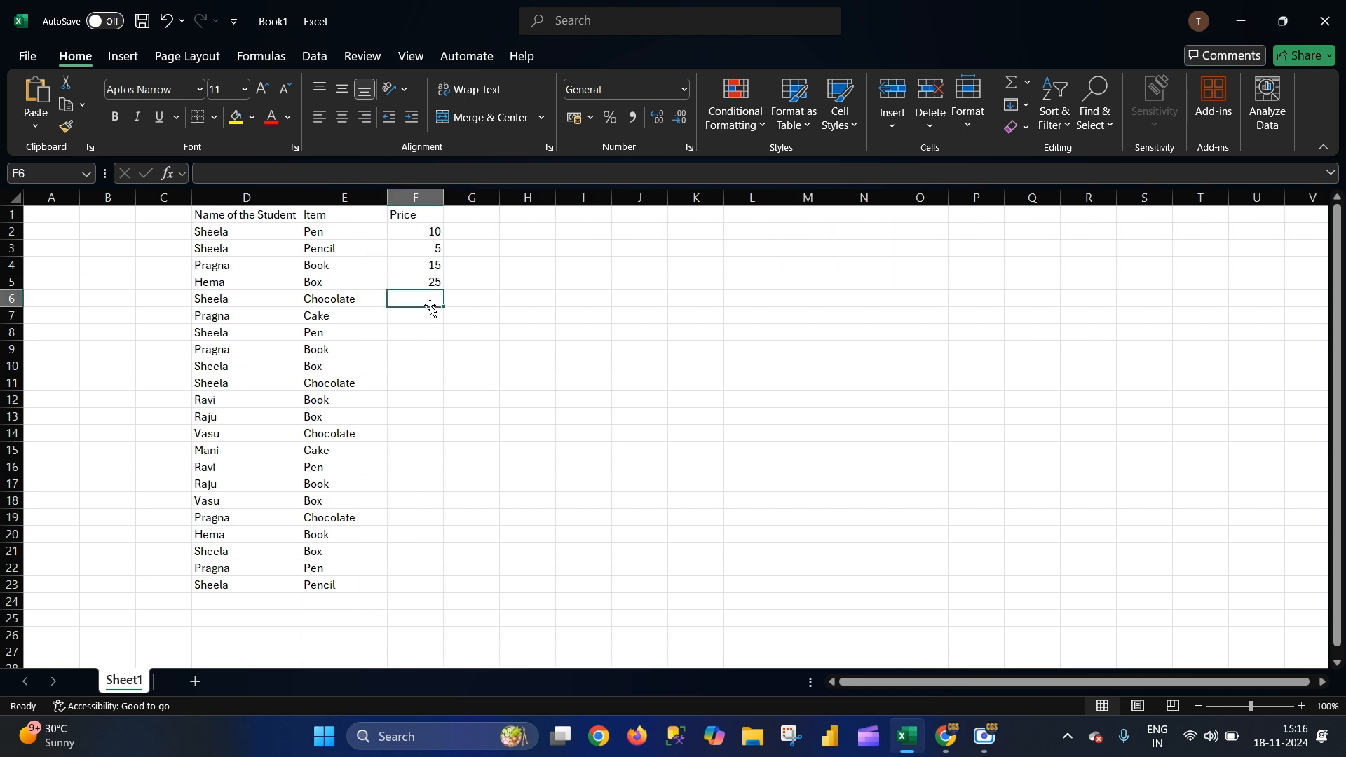
text(5)
key(Return)
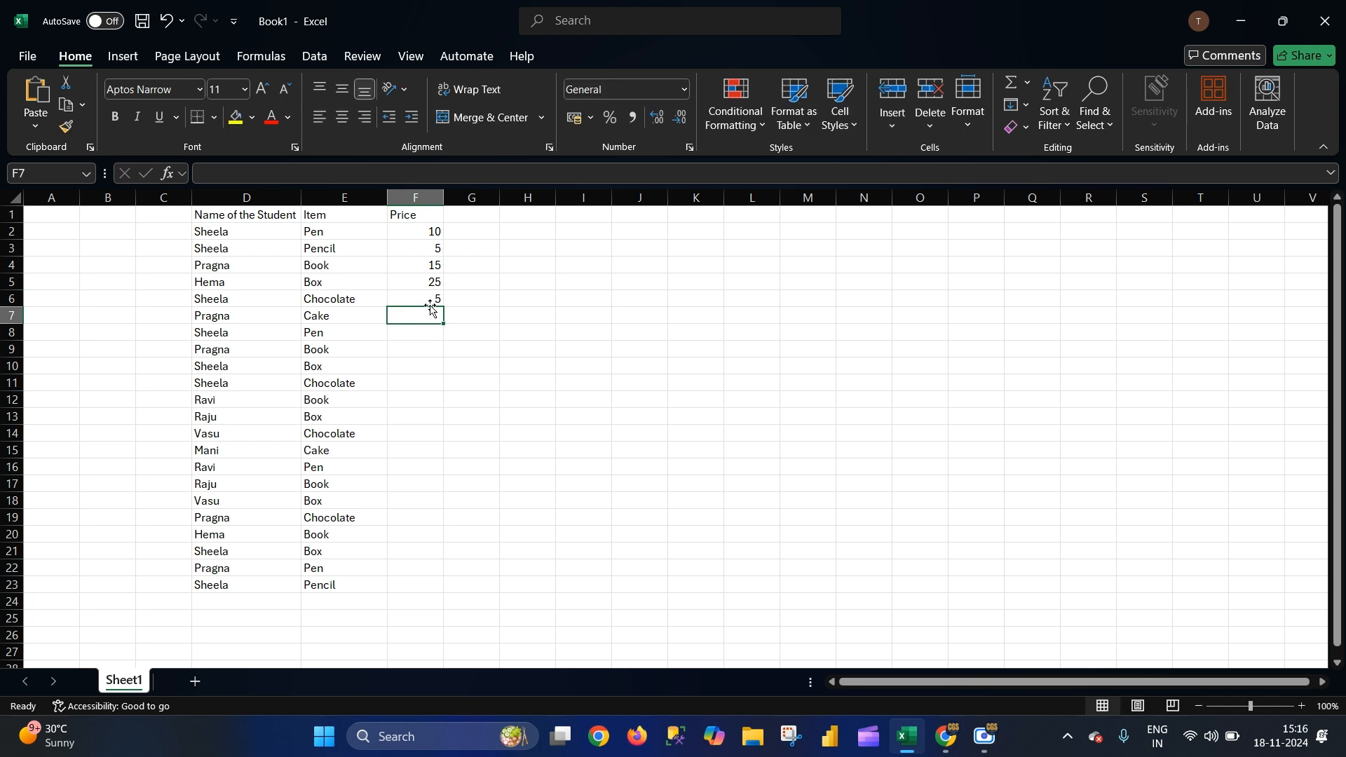
text(10)
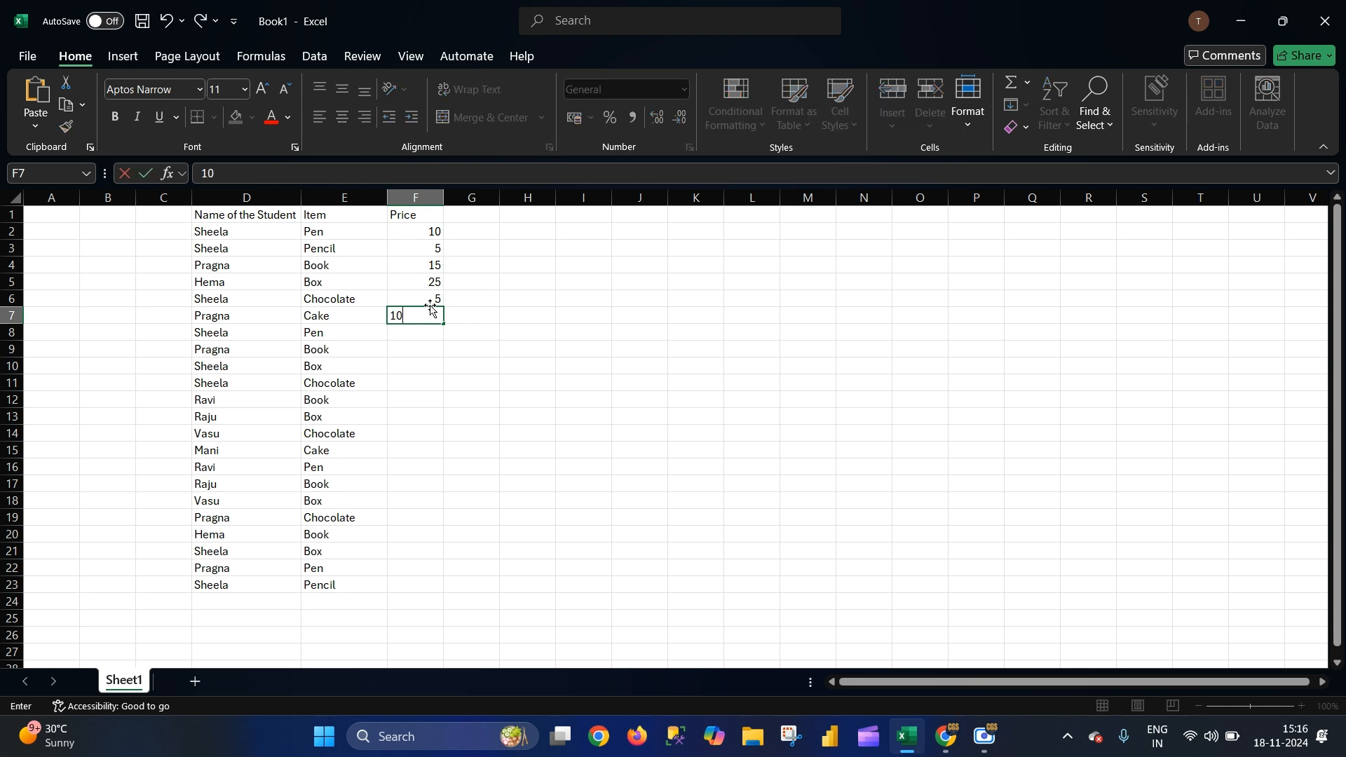
key(Return)
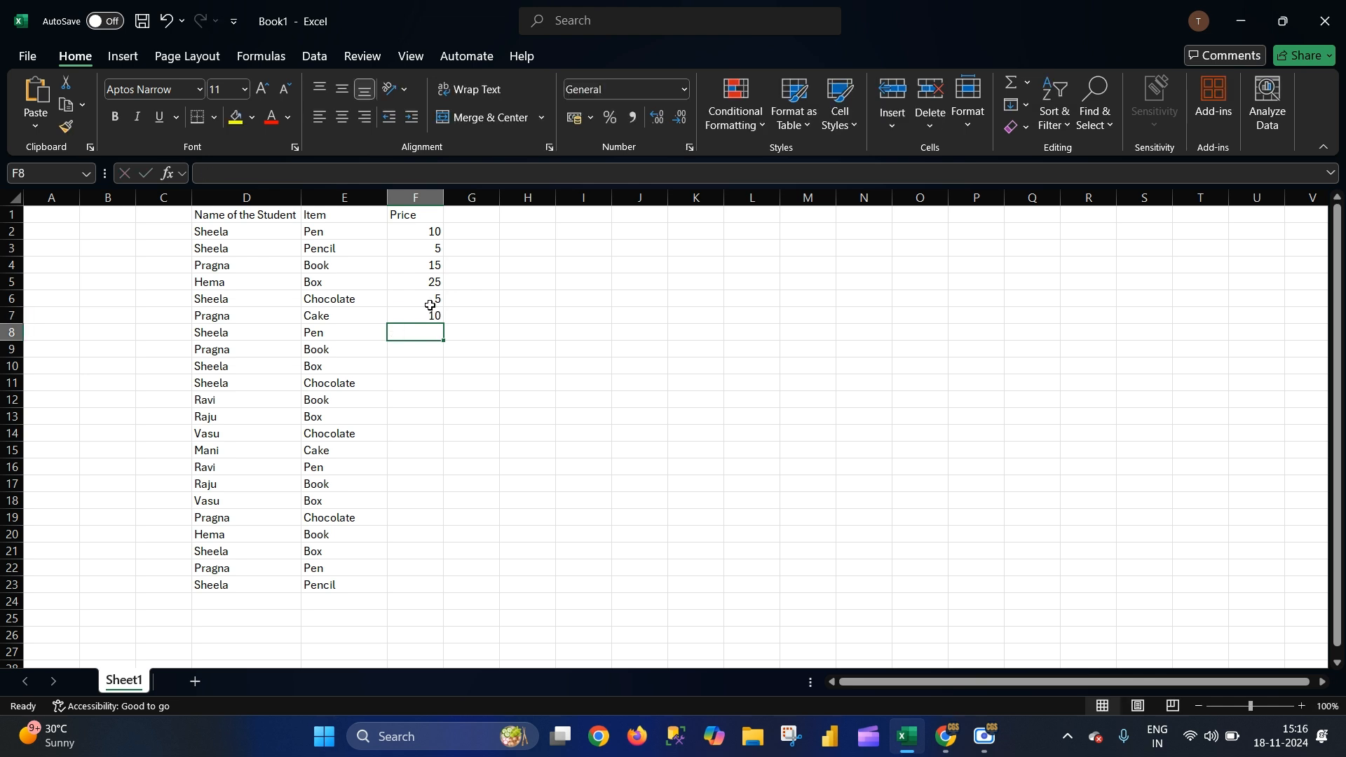
text(10)
key(Return)
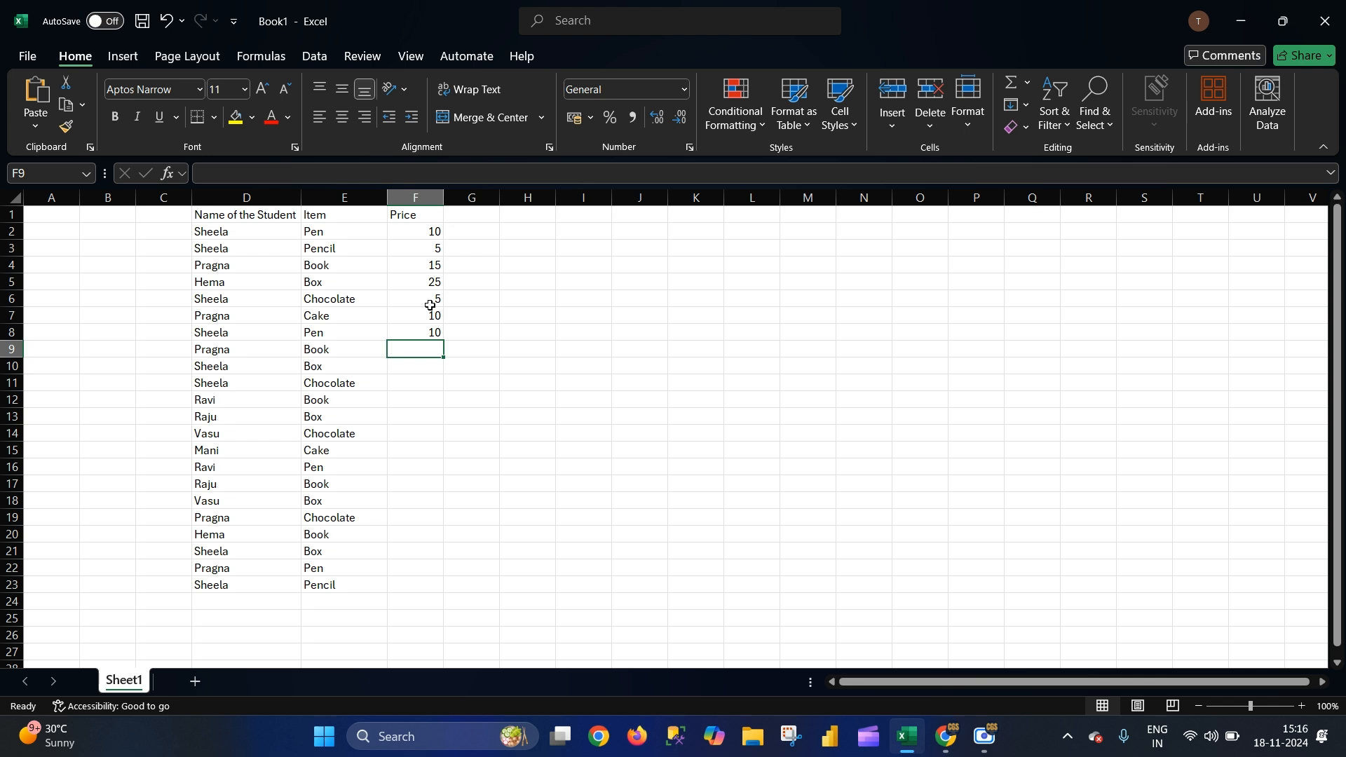
Step: Enter the prices 15, 25 and 5 for Book, Box and Chocolate in F9:F11
text(15)
key(Return)
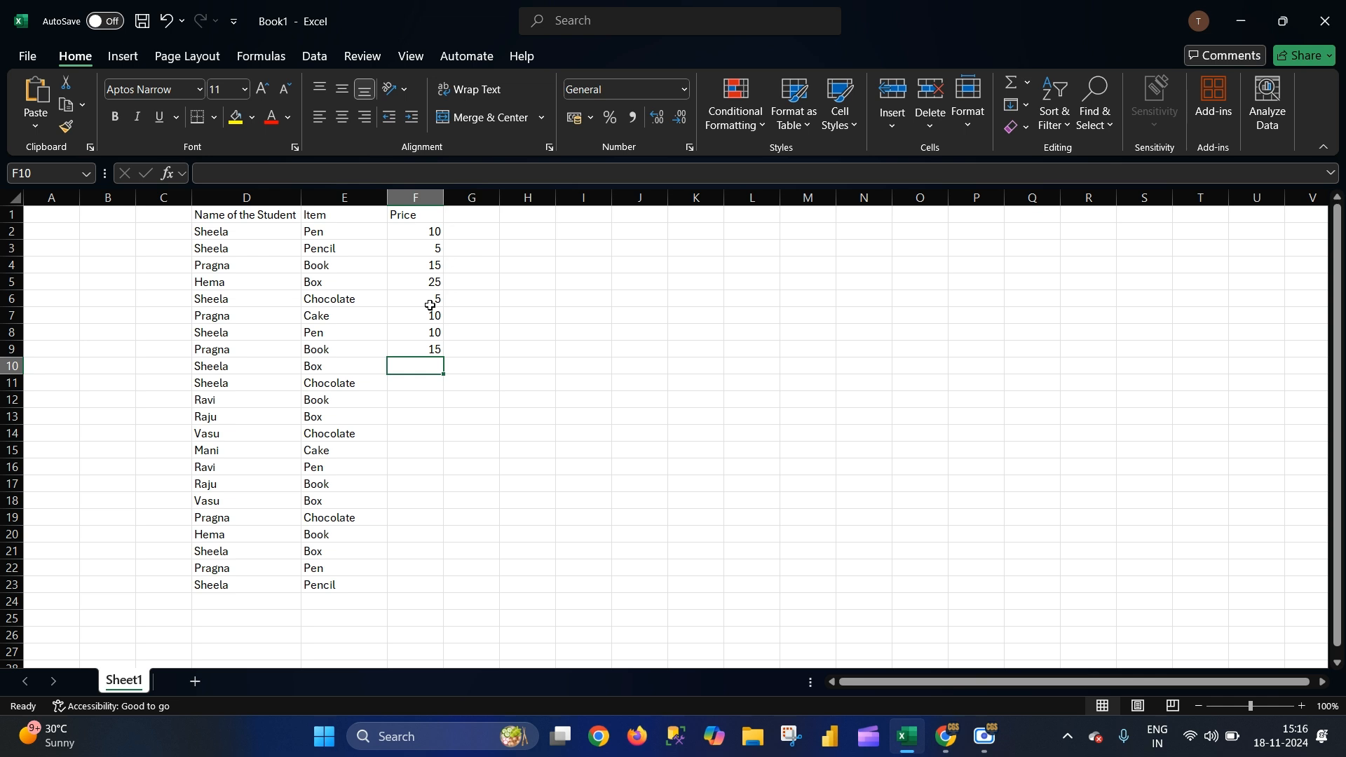
text(25)
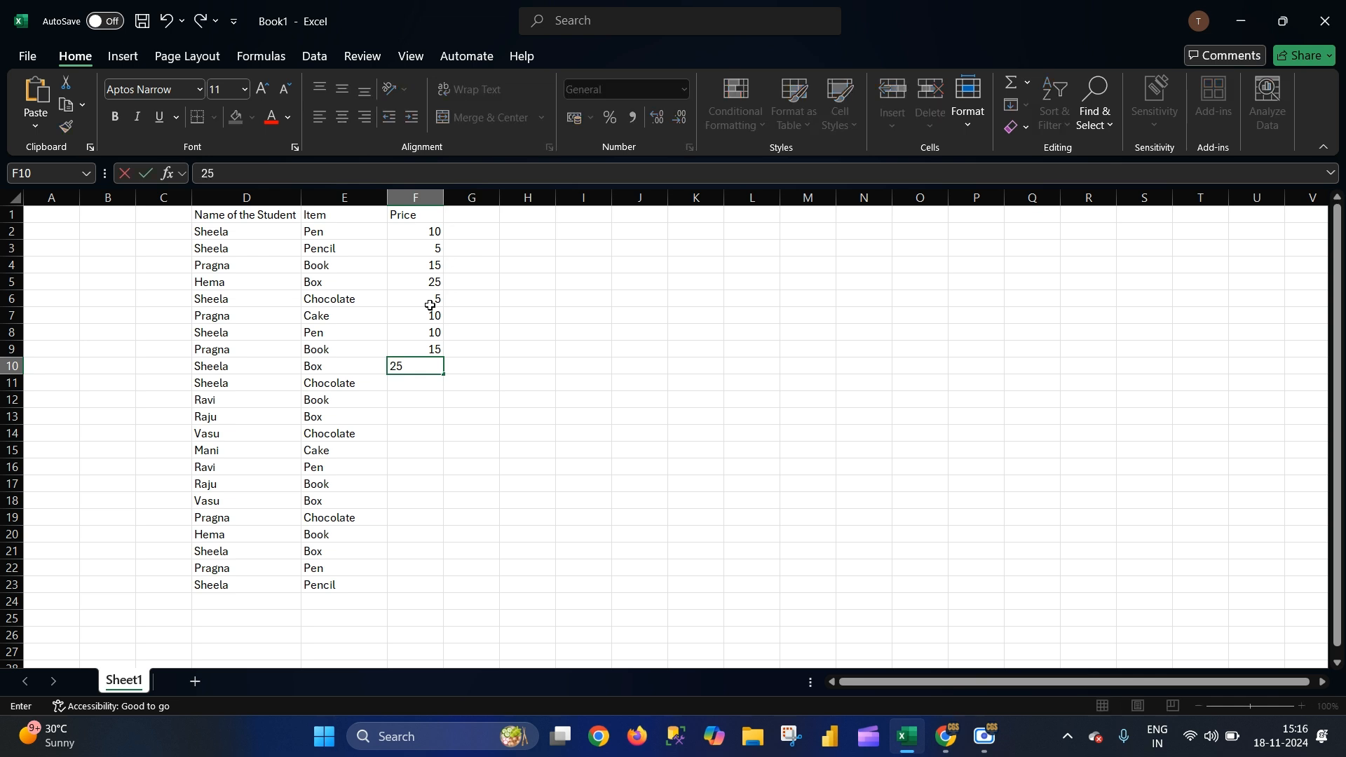
key(Return)
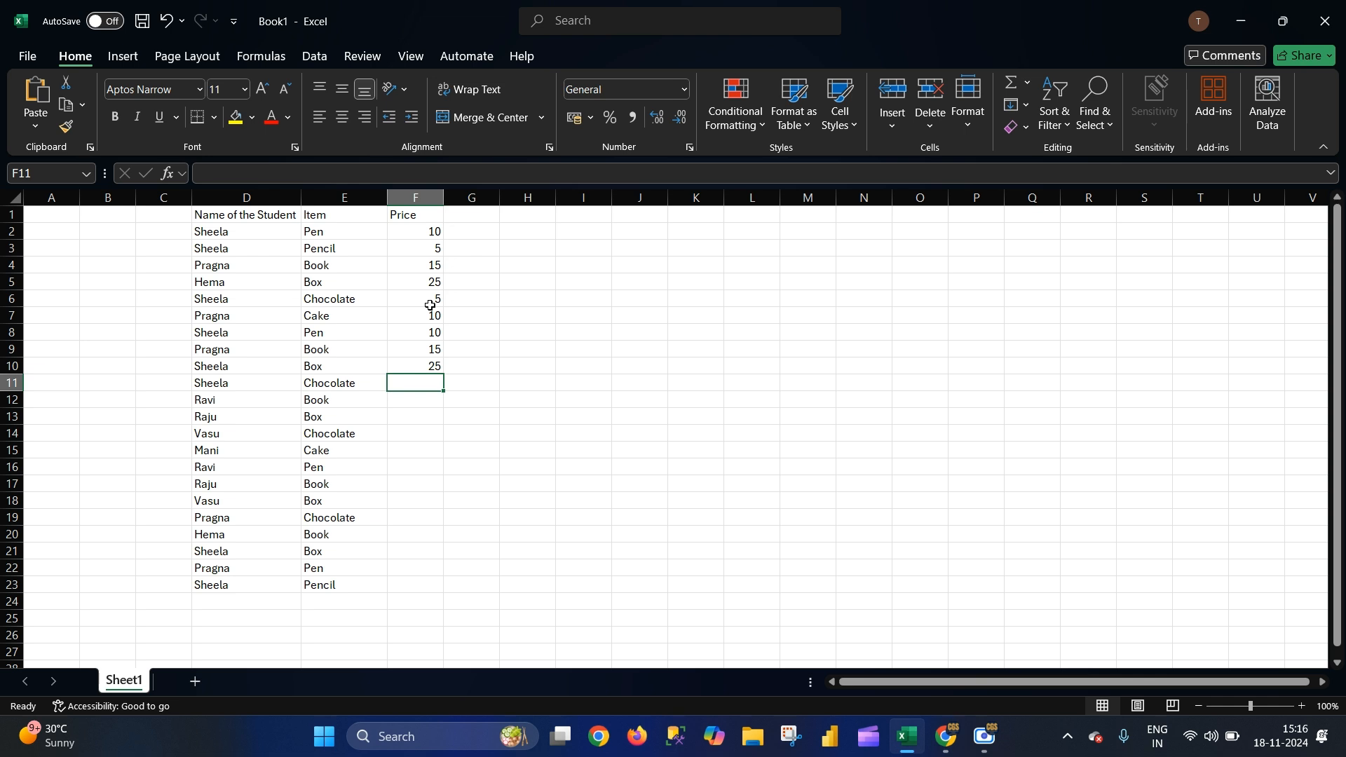
text(5)
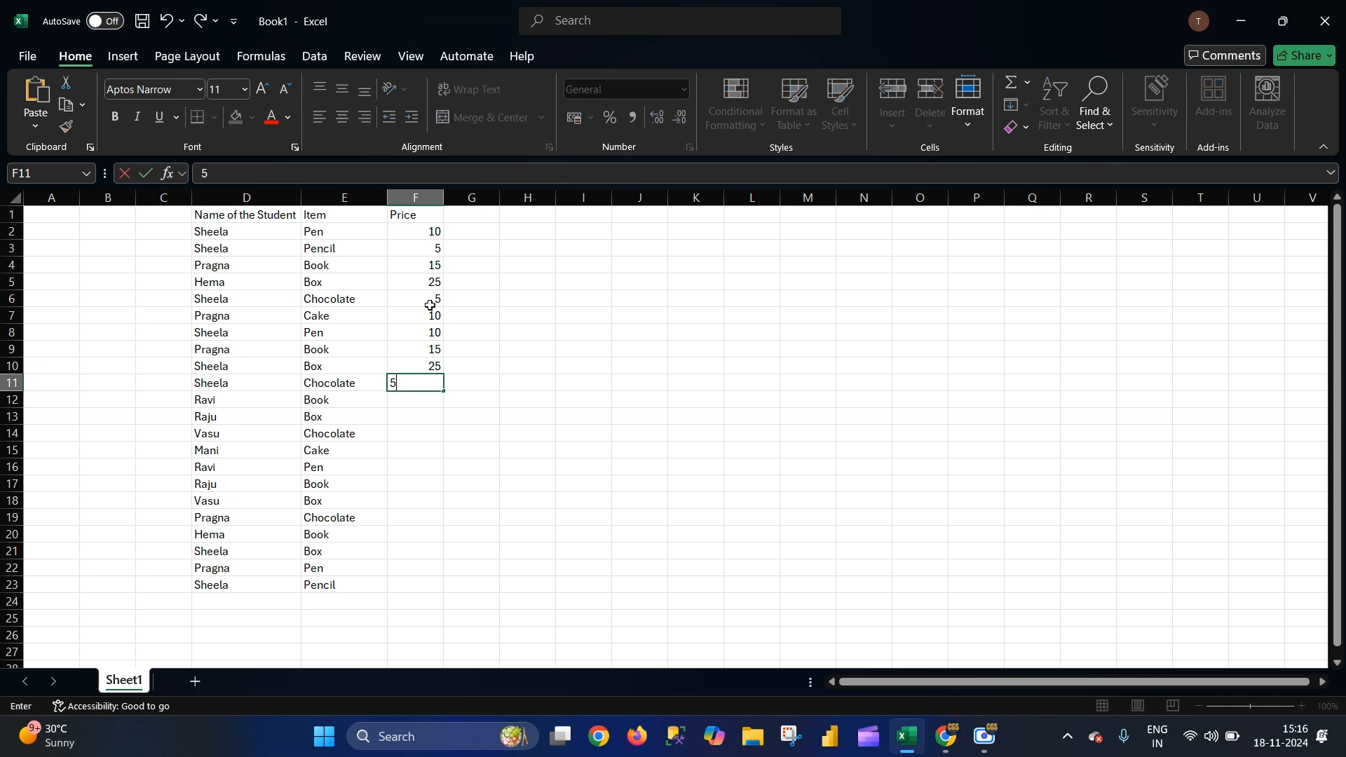
key(Return)
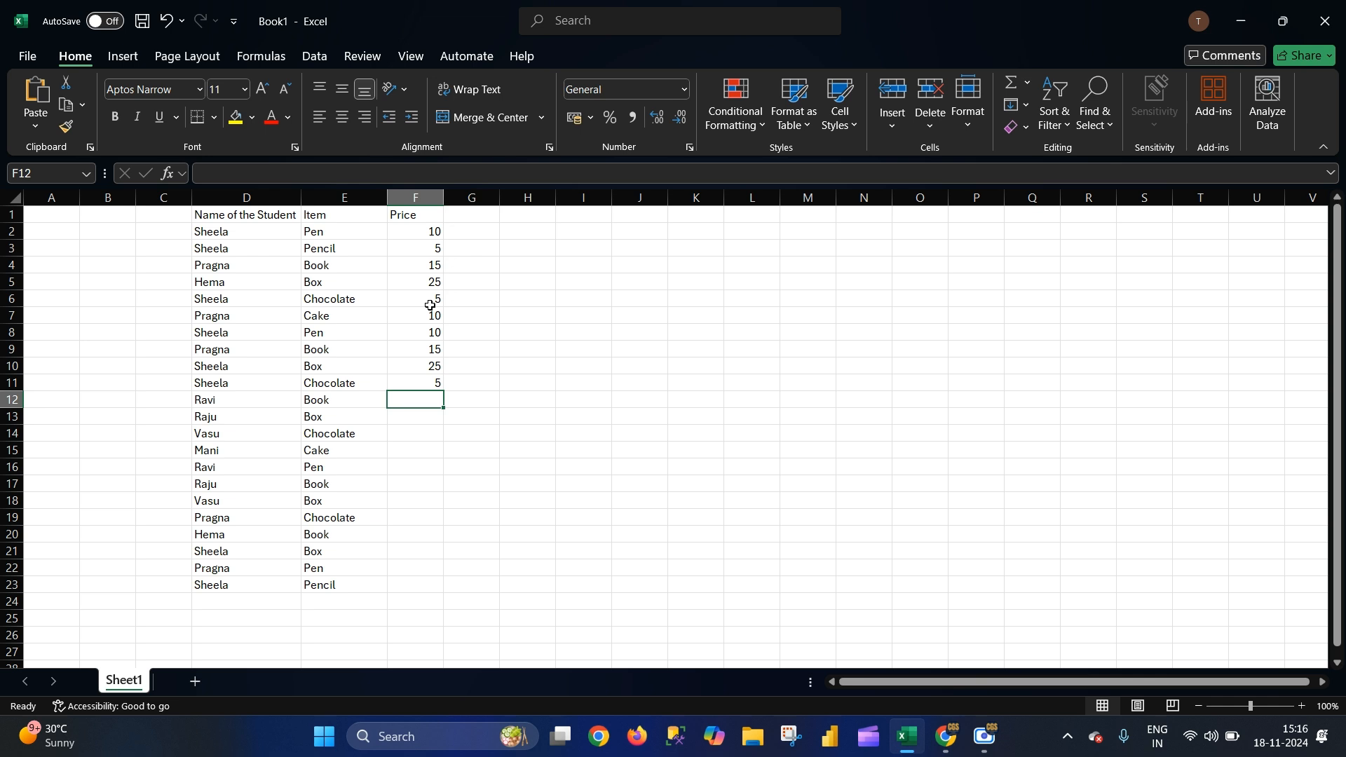
Step: Enter the prices 25, 25 and 5 for Book, Box and Chocolate in F12:F14
text(25)
key(Return)
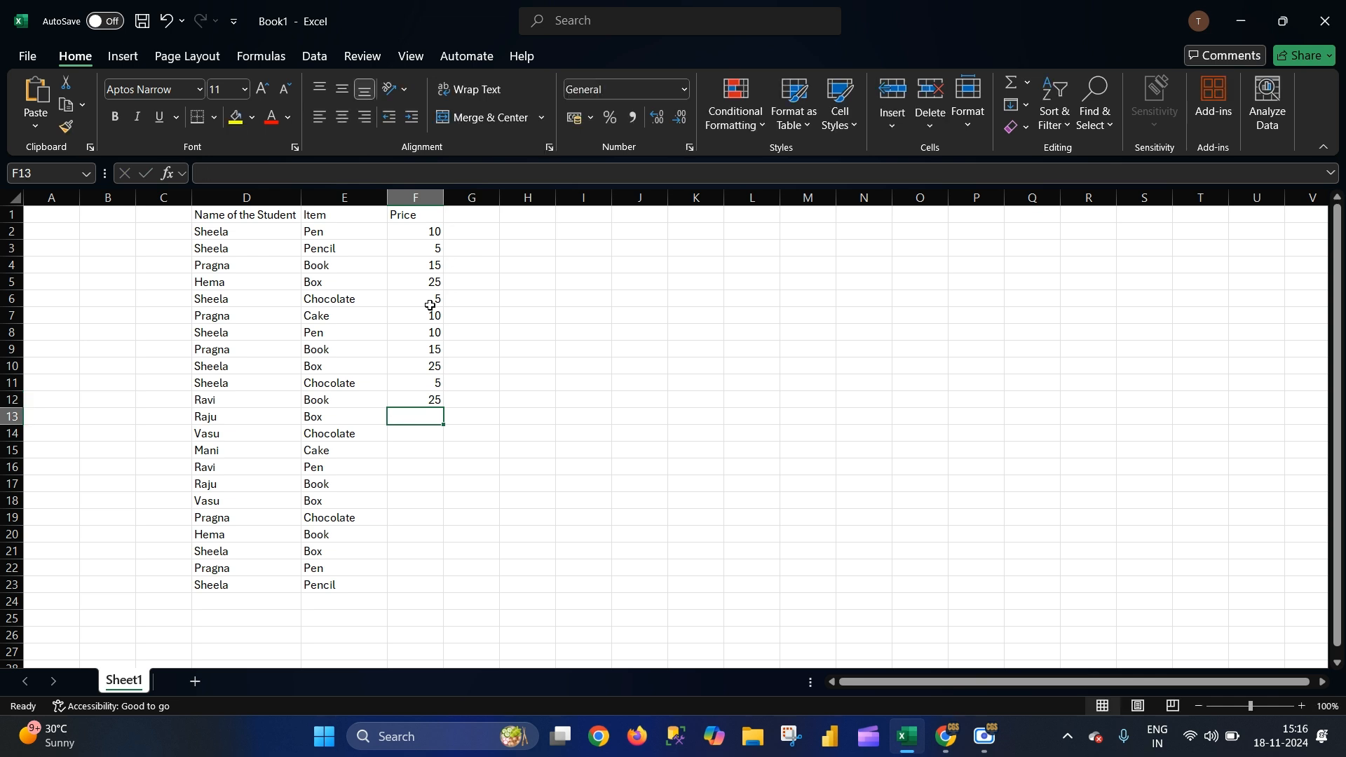
text(25)
key(Return)
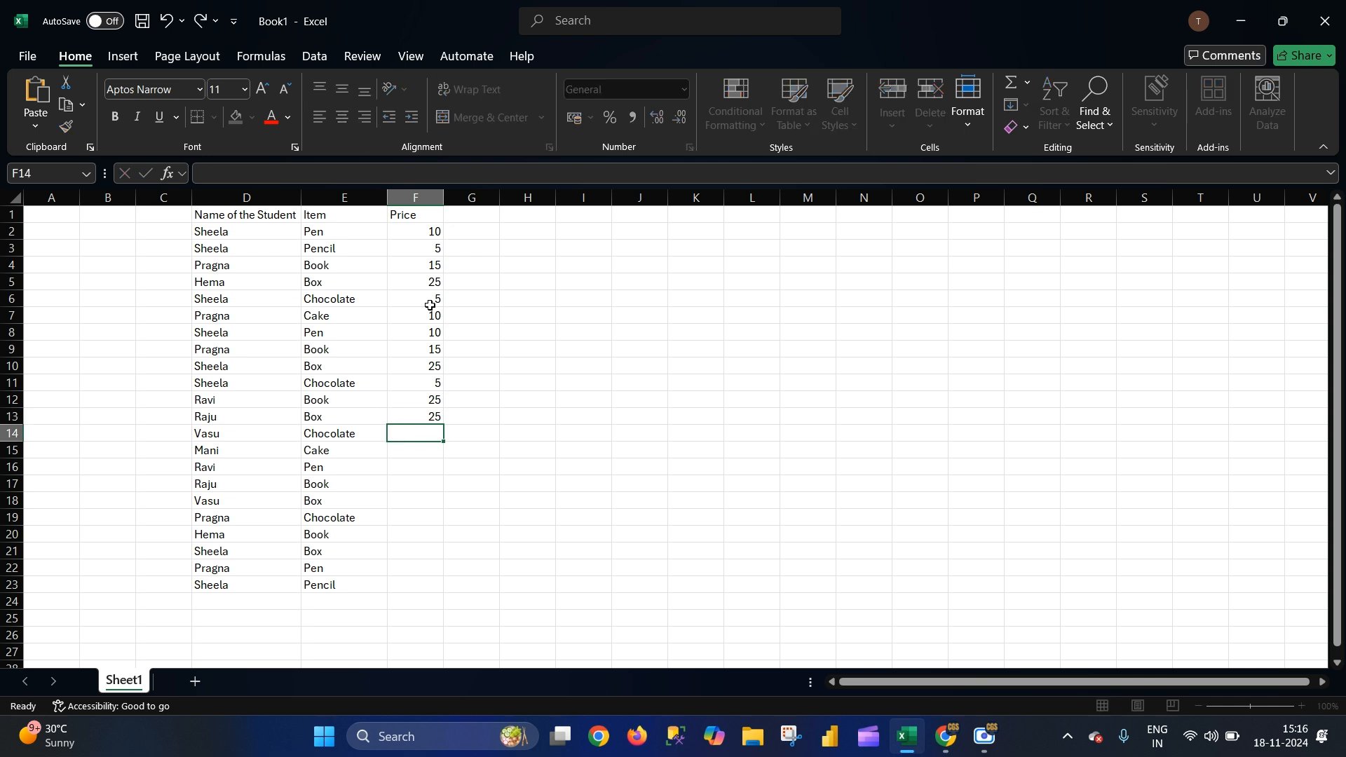
text(5)
key(Return)
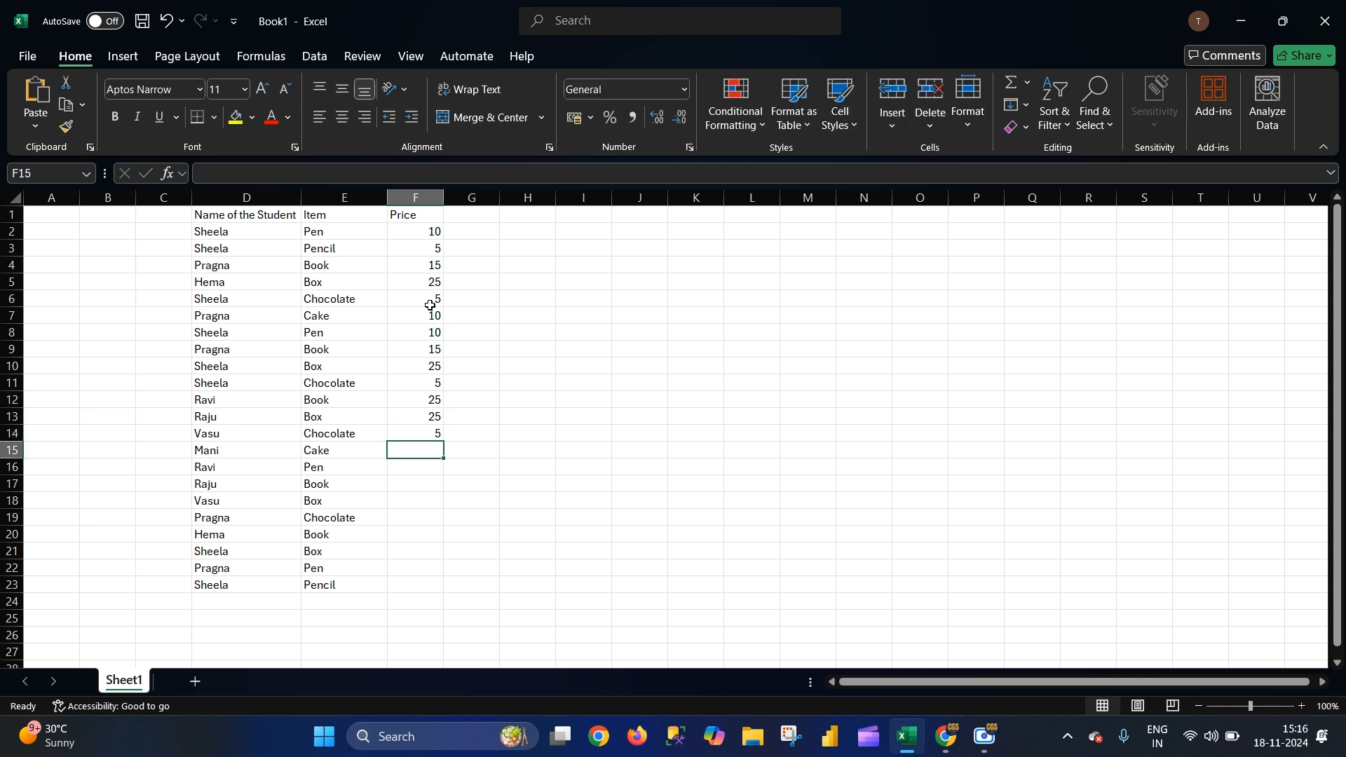
Step: Enter the price 10 for both Cake and Pen in F15:F16
text(10)
key(Return)
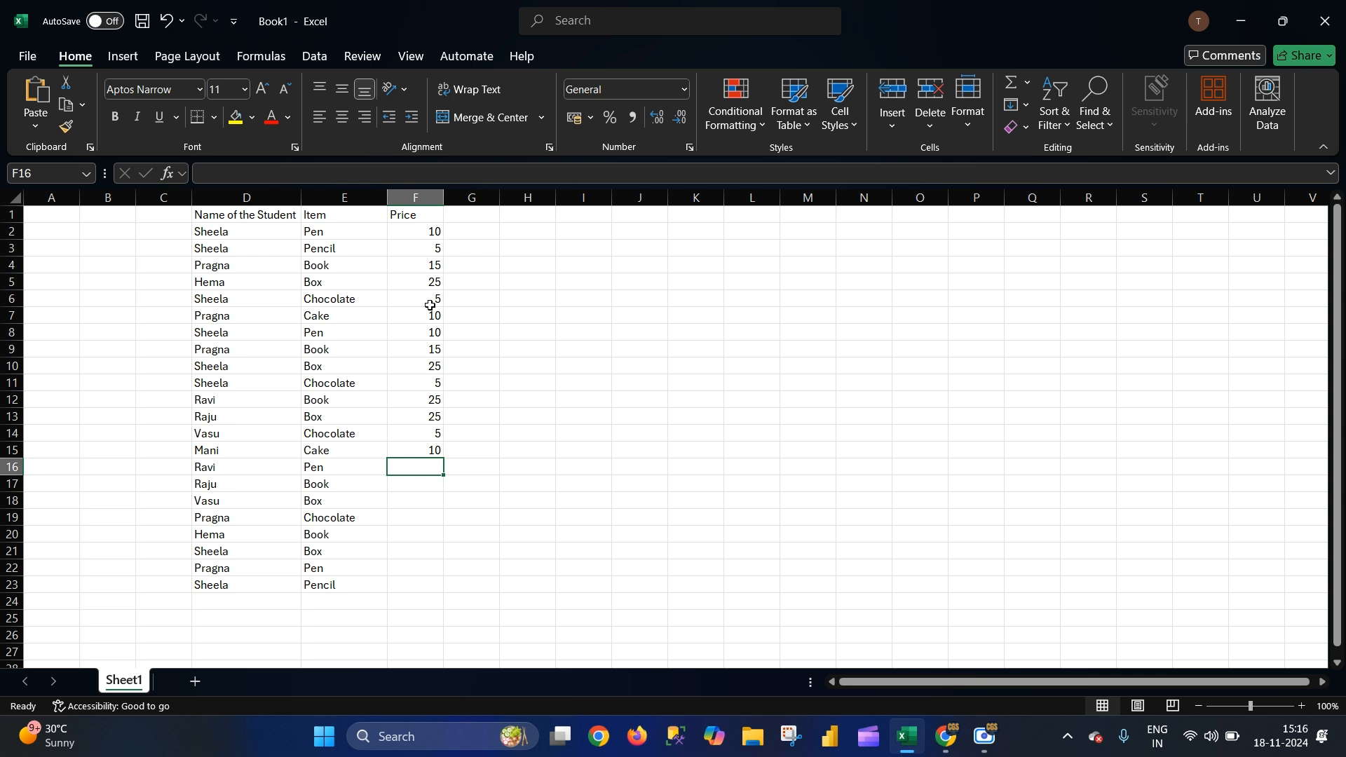
text(10)
key(Return)
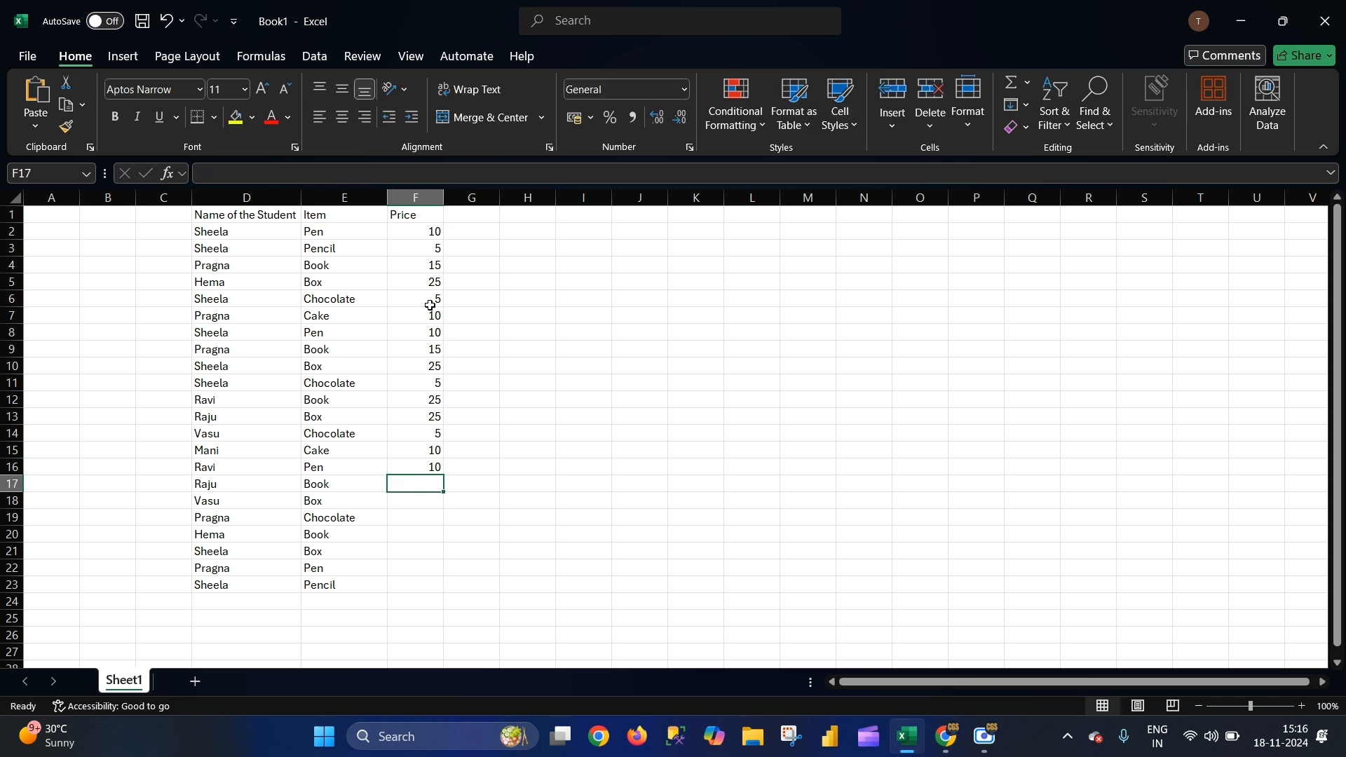
Step: Enter the prices 20, 15 and 10 for Book, Box and Chocolate in F17:F19
text(20)
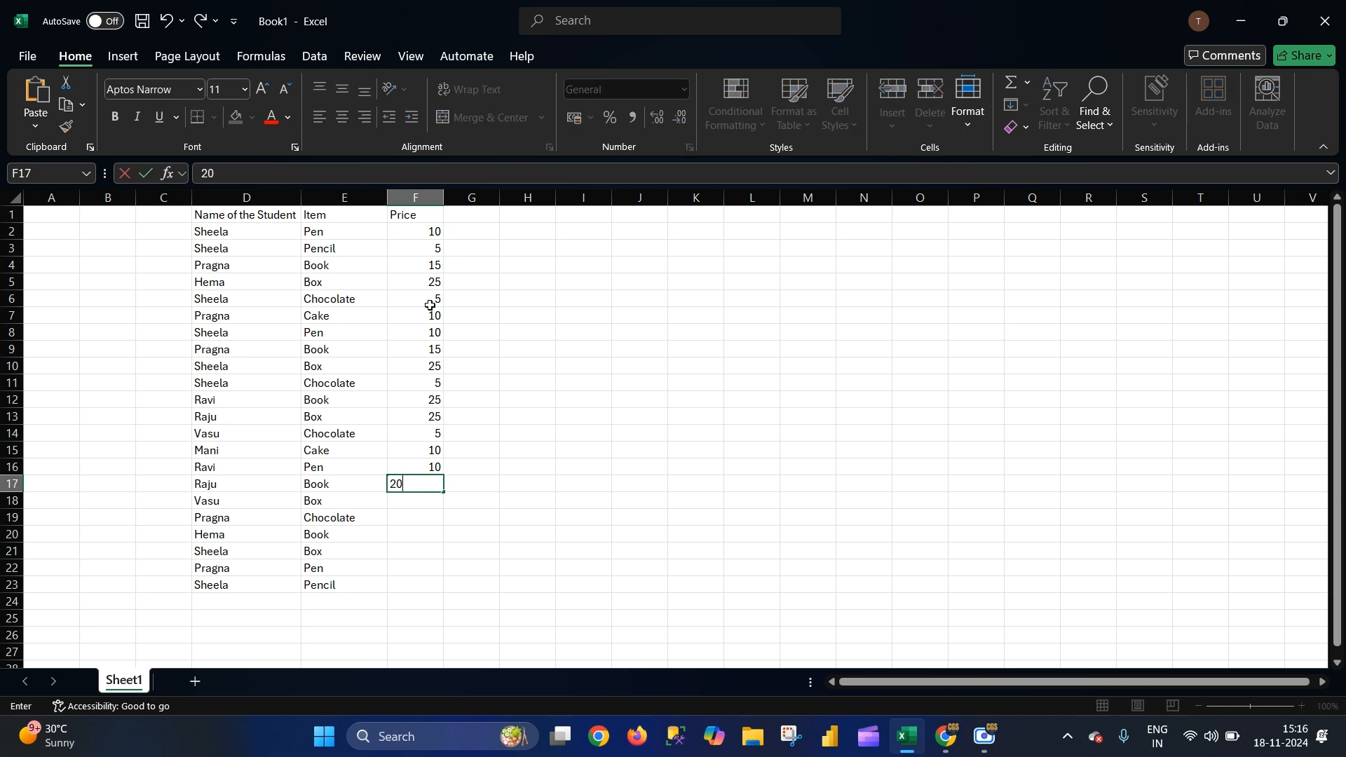
key(Return)
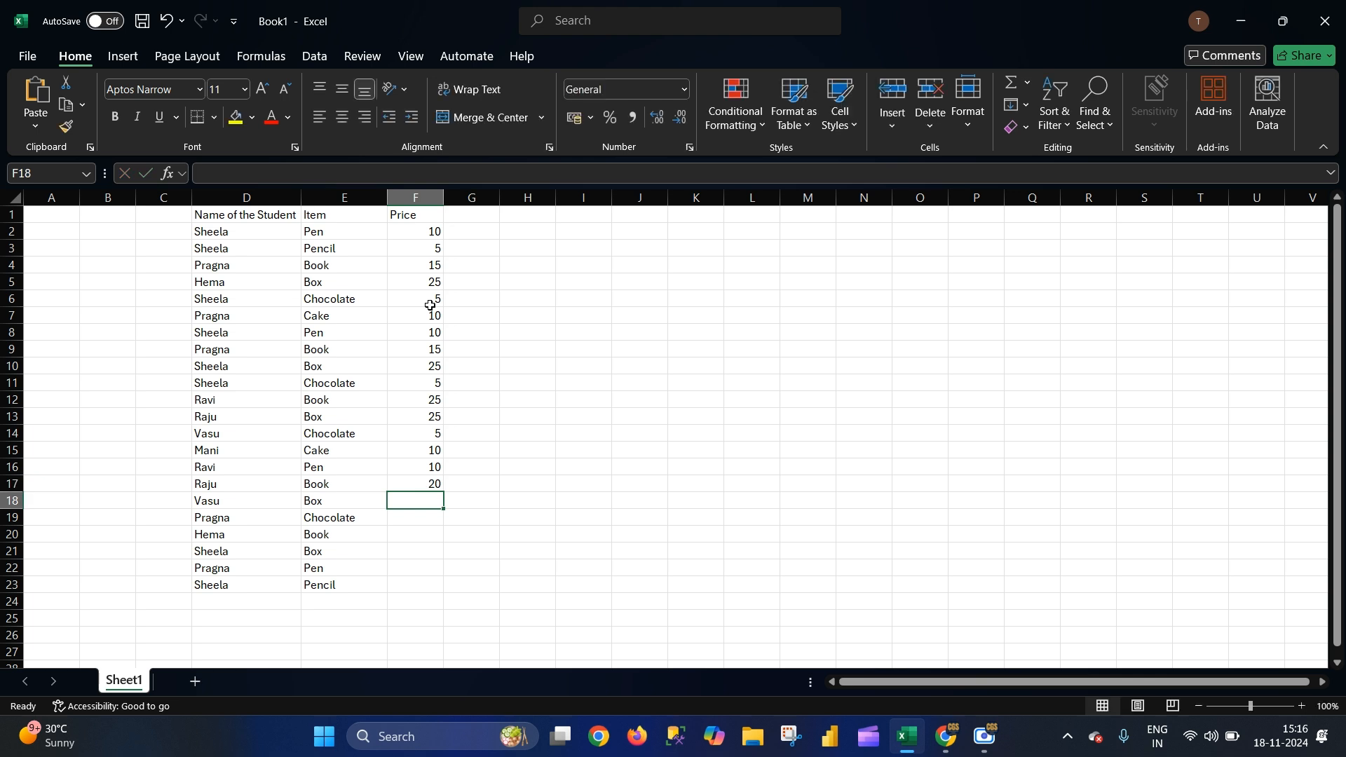
text(15)
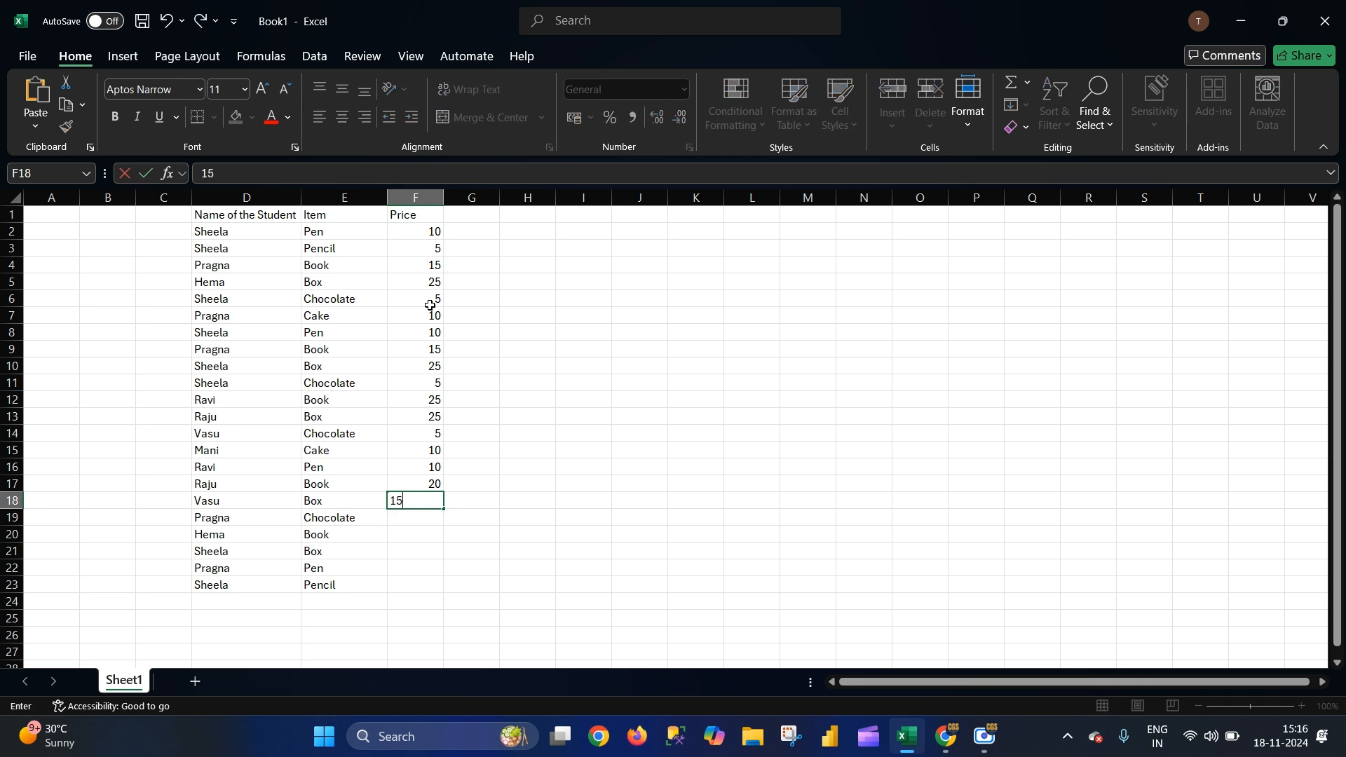
key(Return)
text(10)
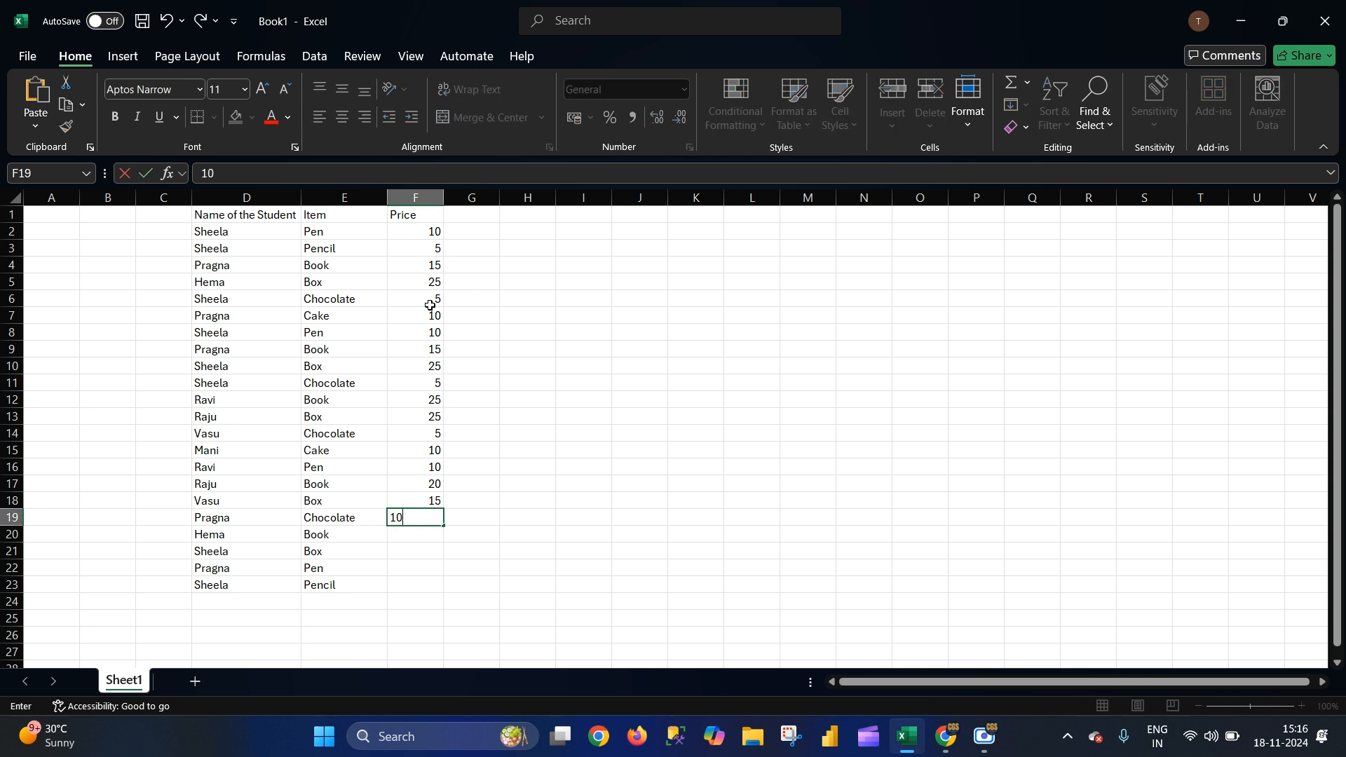
key(Return)
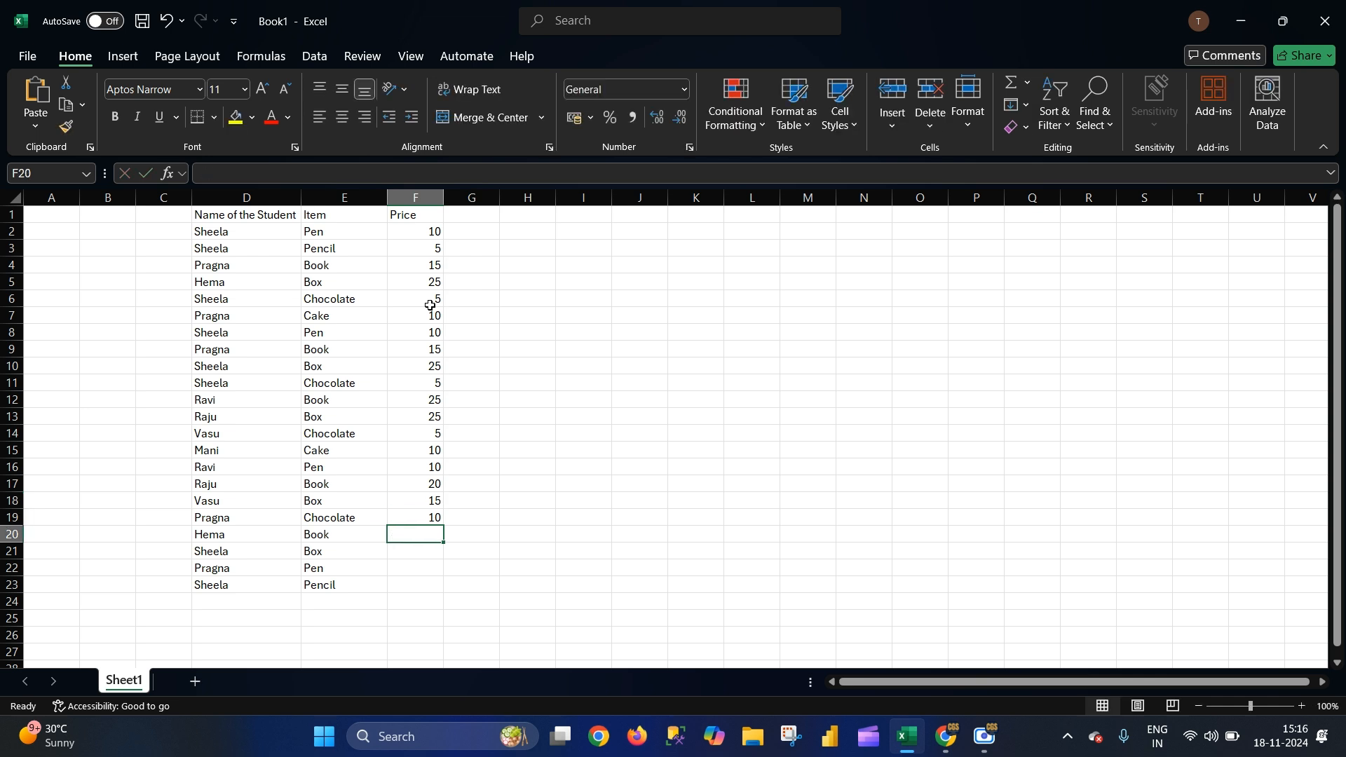
Step: Enter the prices 25, 25, 10 and 5 for Book, Box, Pen and Pencil in F20:F23
text(25)
key(Return)
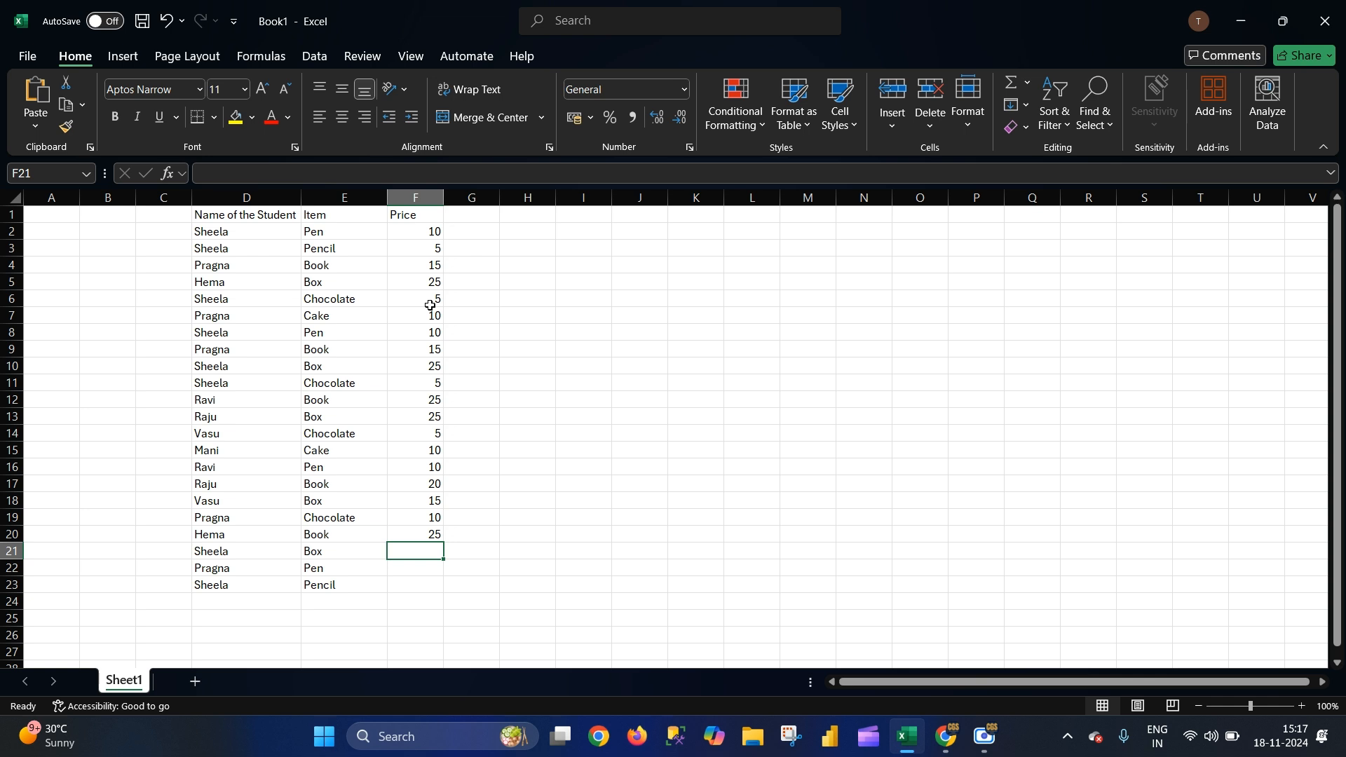
text(25)
key(Return)
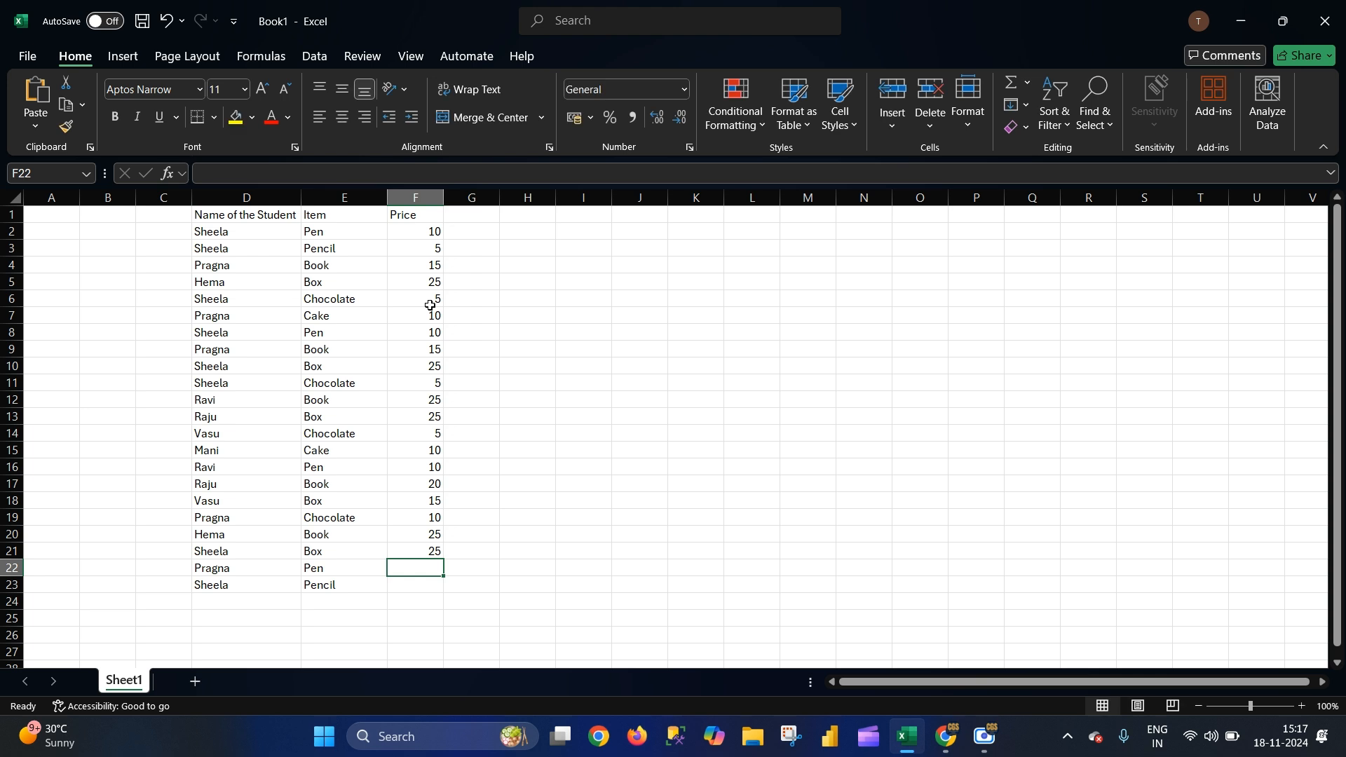
text(10)
key(Return)
text(5)
key(Return)
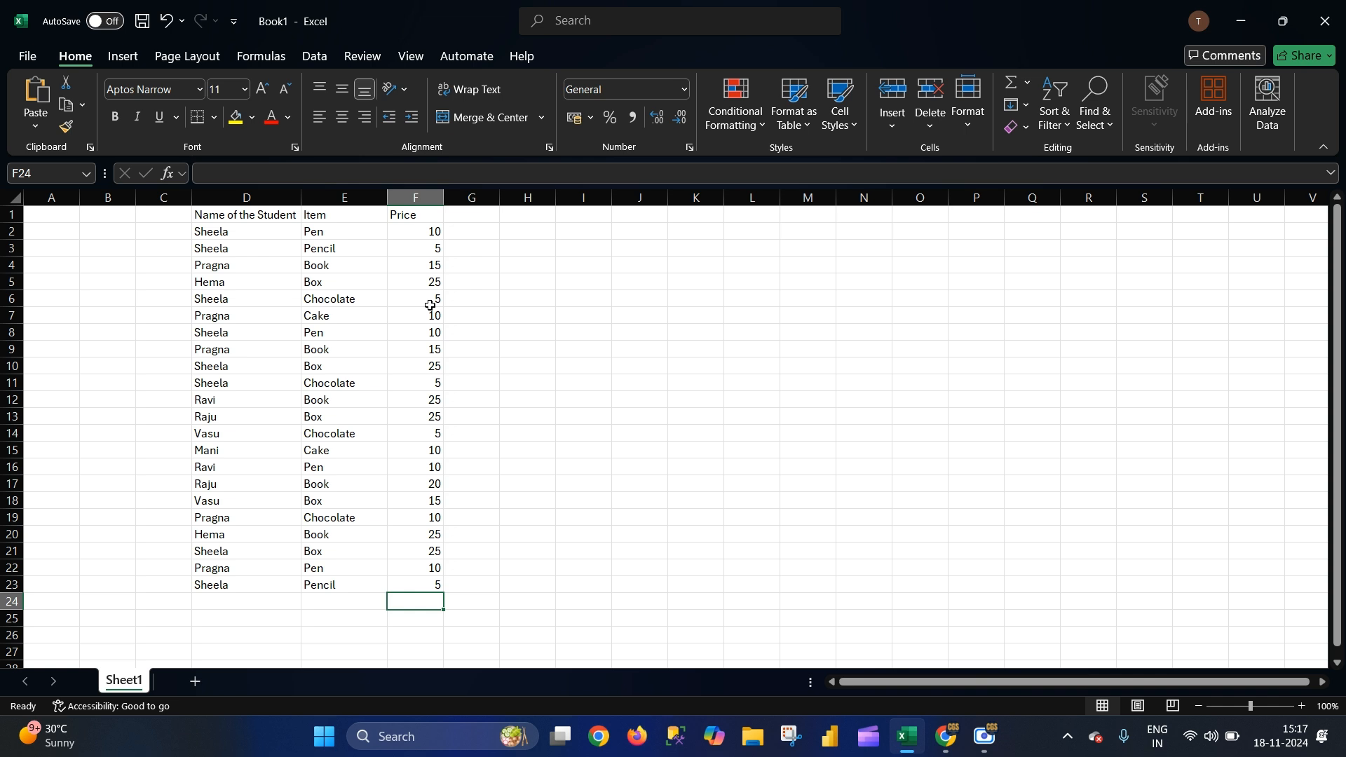
Step: Make the header cells D1:F1 bold and give them a light orange fill
drag(275, 214, 402, 221)
click(115, 117)
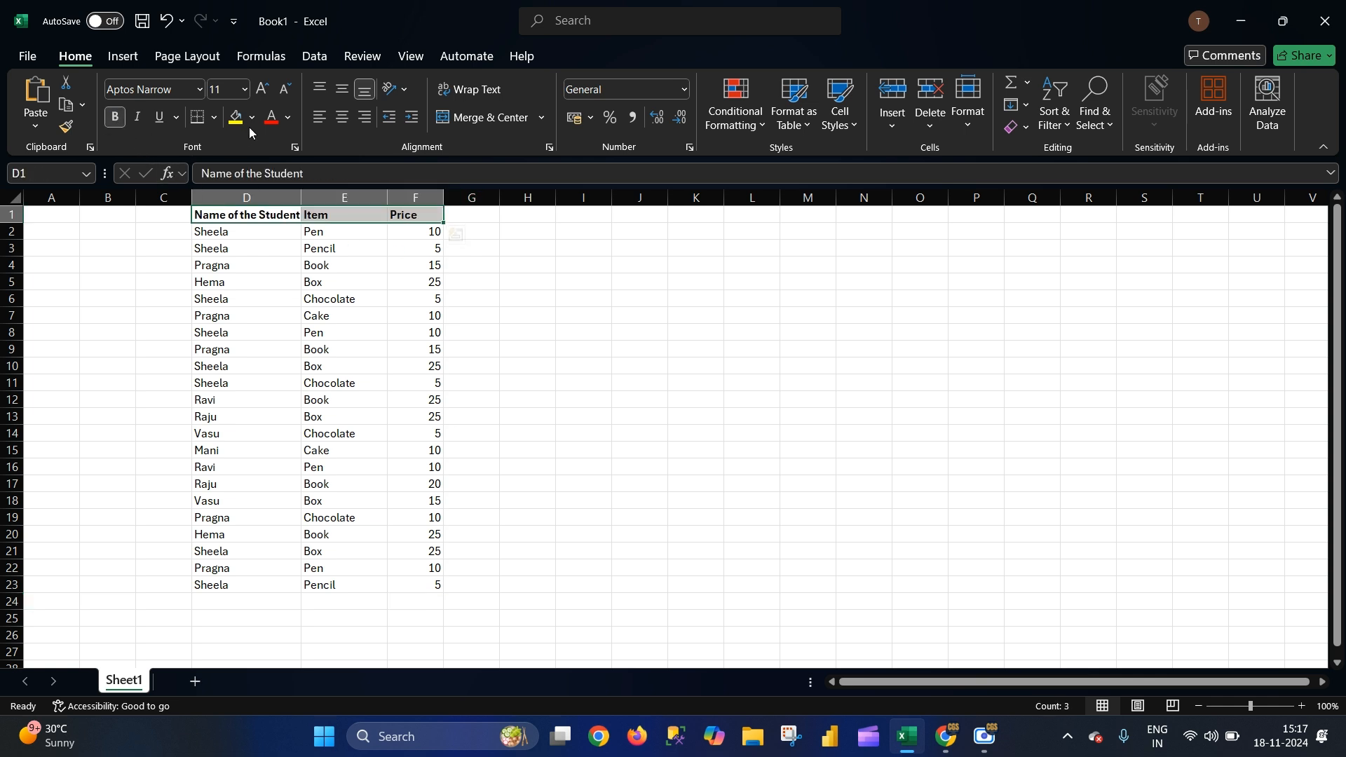
click(251, 118)
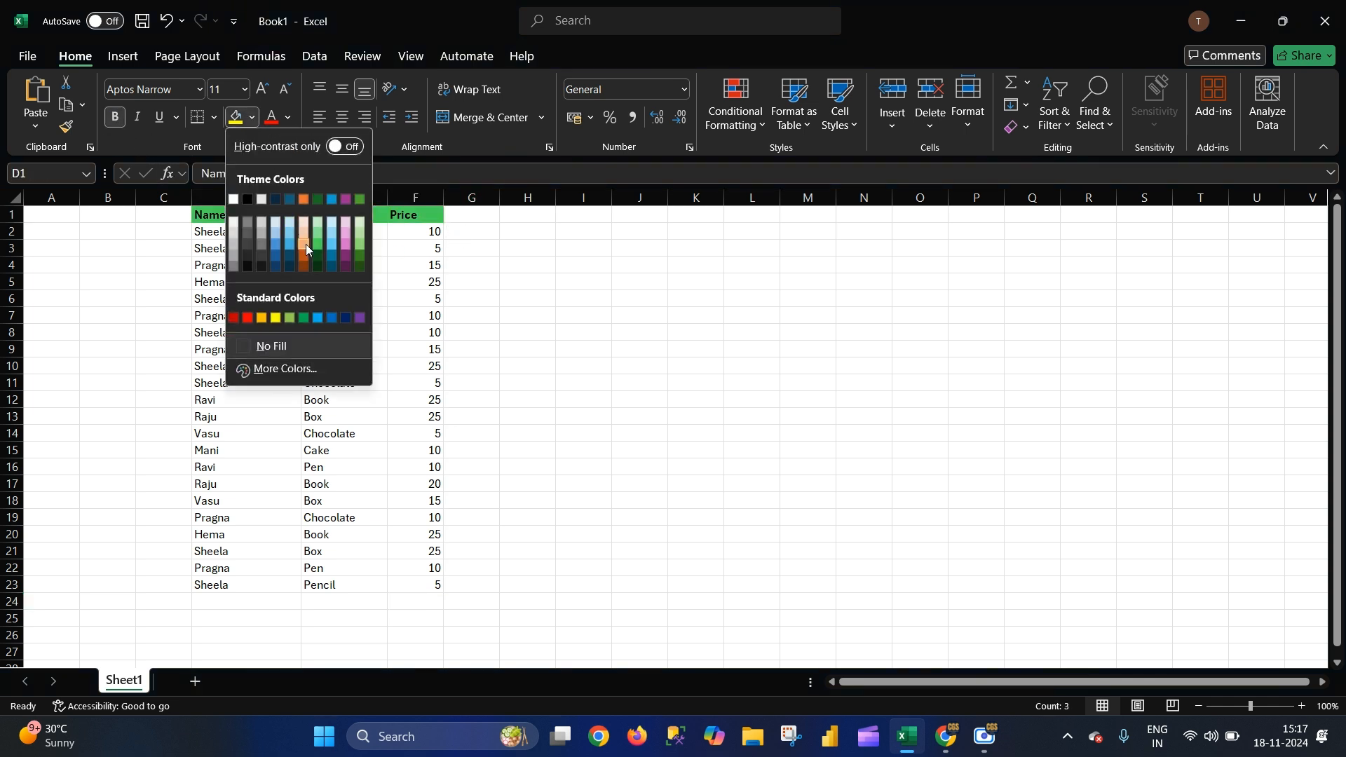
click(304, 242)
click(616, 350)
Step: Apply all borders to the whole data range D1:F23
drag(228, 218, 424, 585)
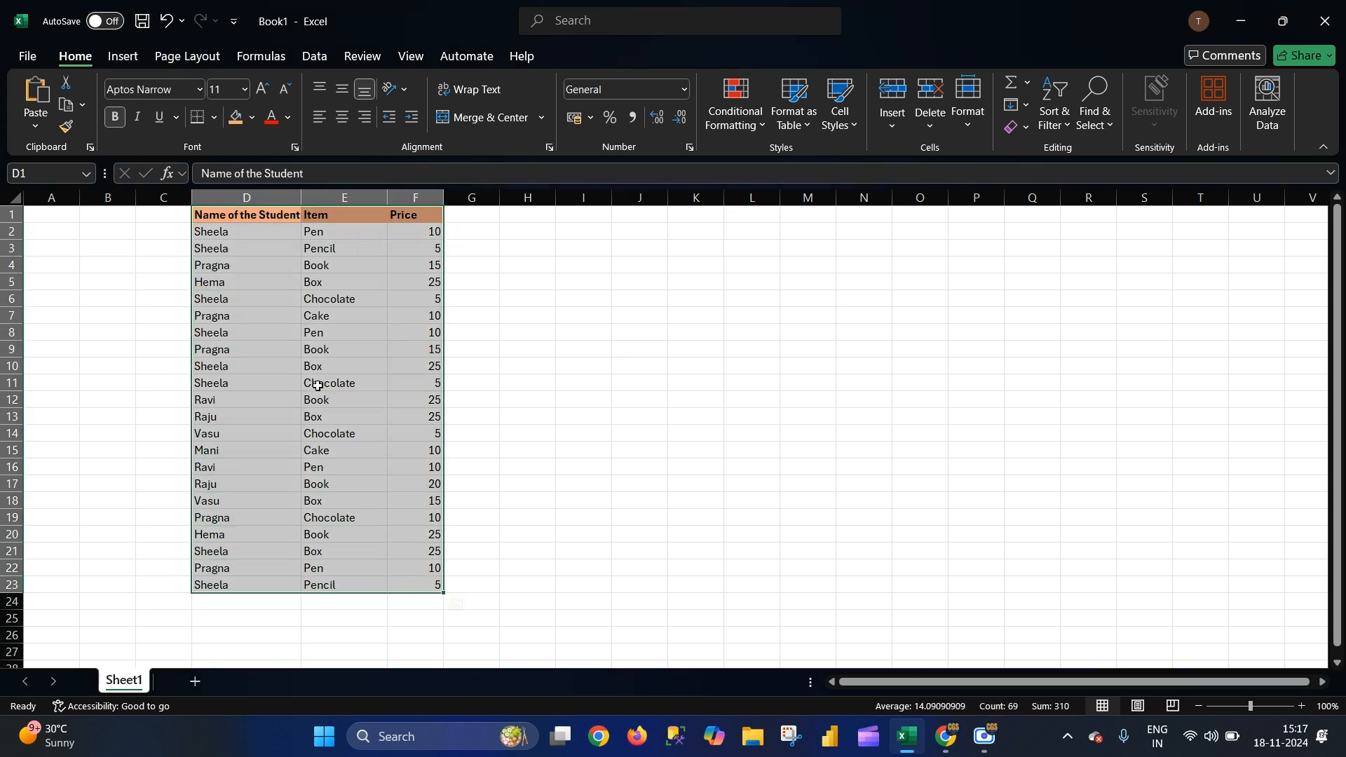
click(214, 118)
click(234, 295)
click(539, 351)
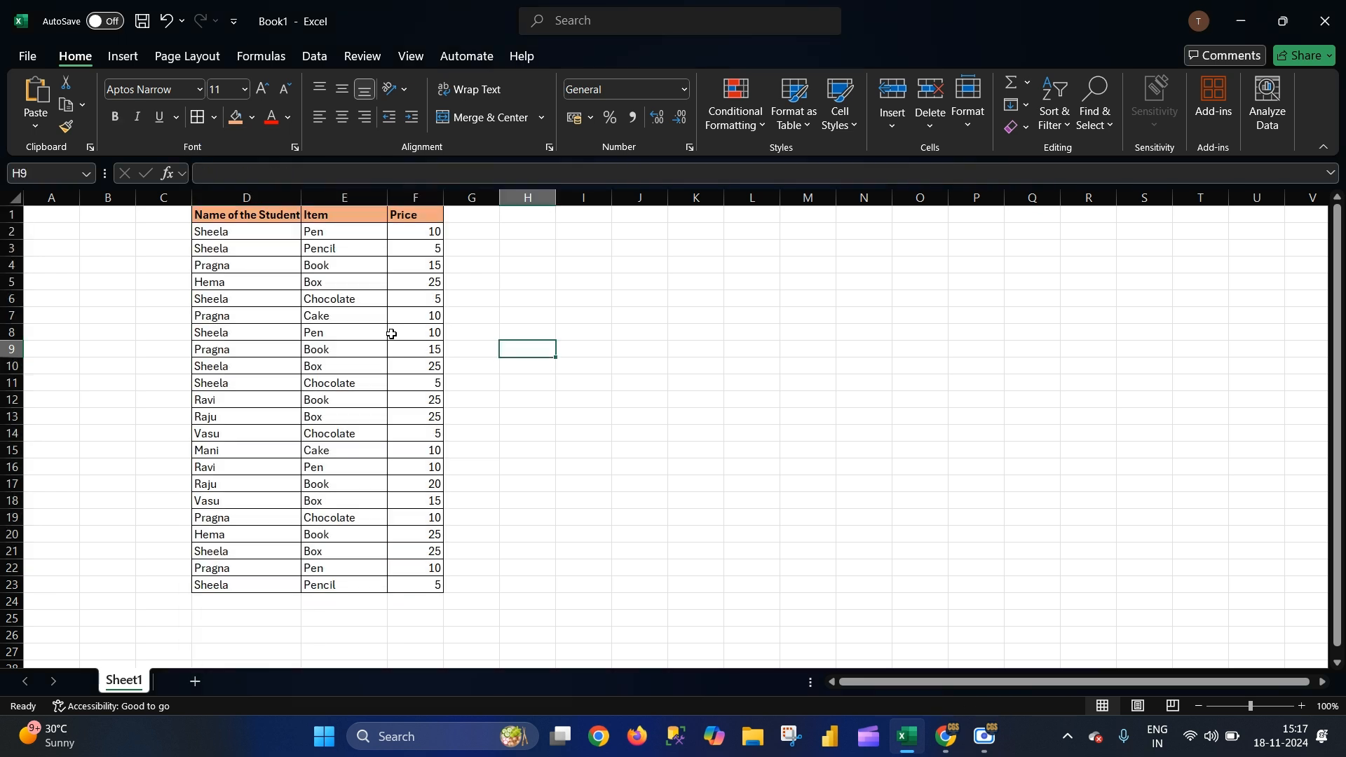
Step: Insert a blank row above the header row and widen the Name of the Student column to fit its heading
right_click(12, 213)
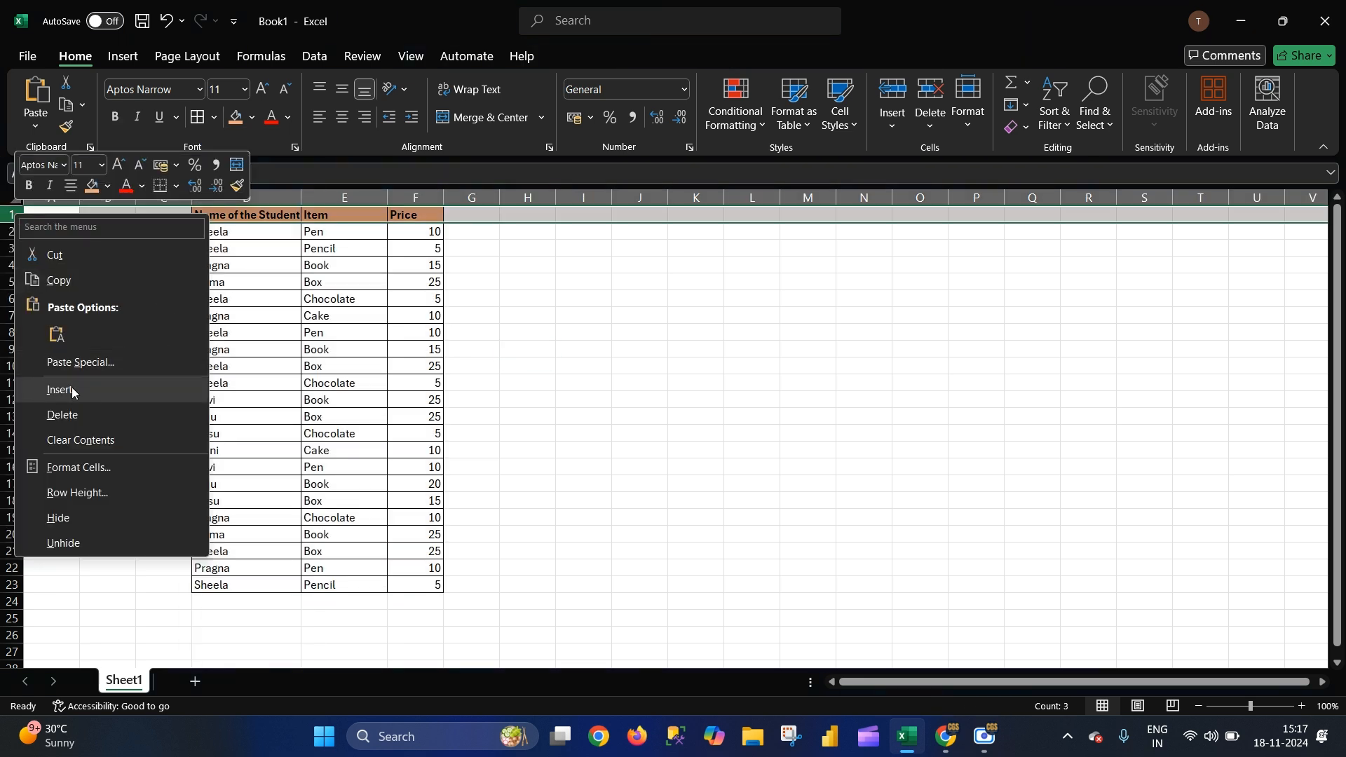
click(74, 387)
click(678, 387)
click(700, 432)
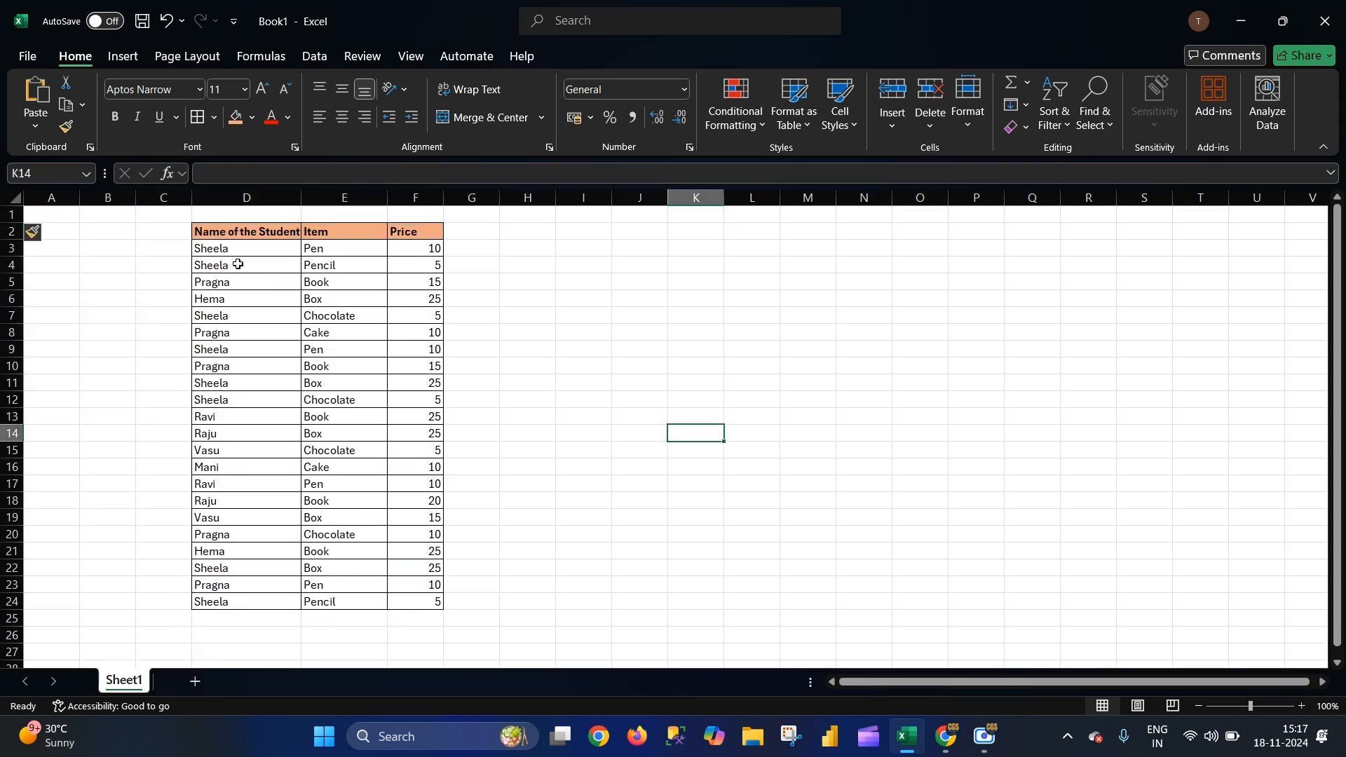
click(585, 480)
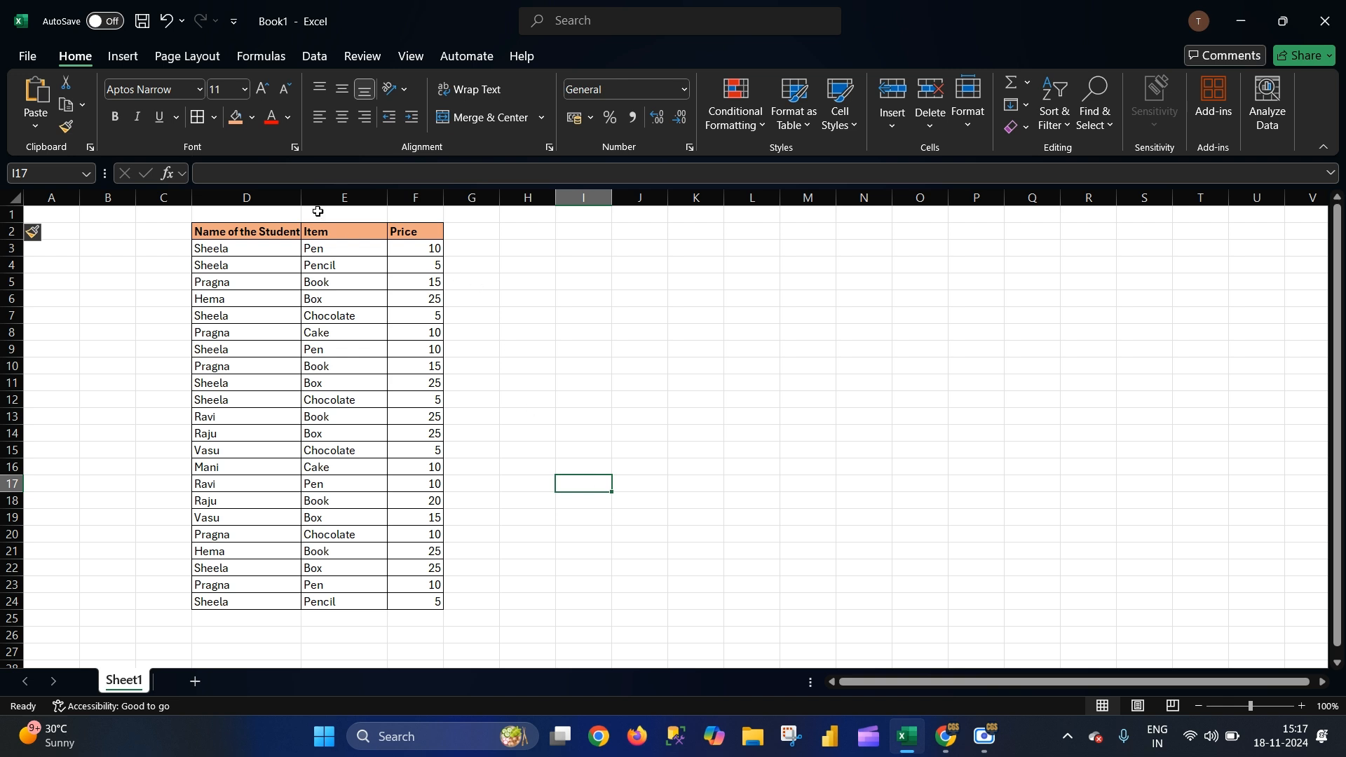
drag(301, 197, 336, 197)
click(605, 322)
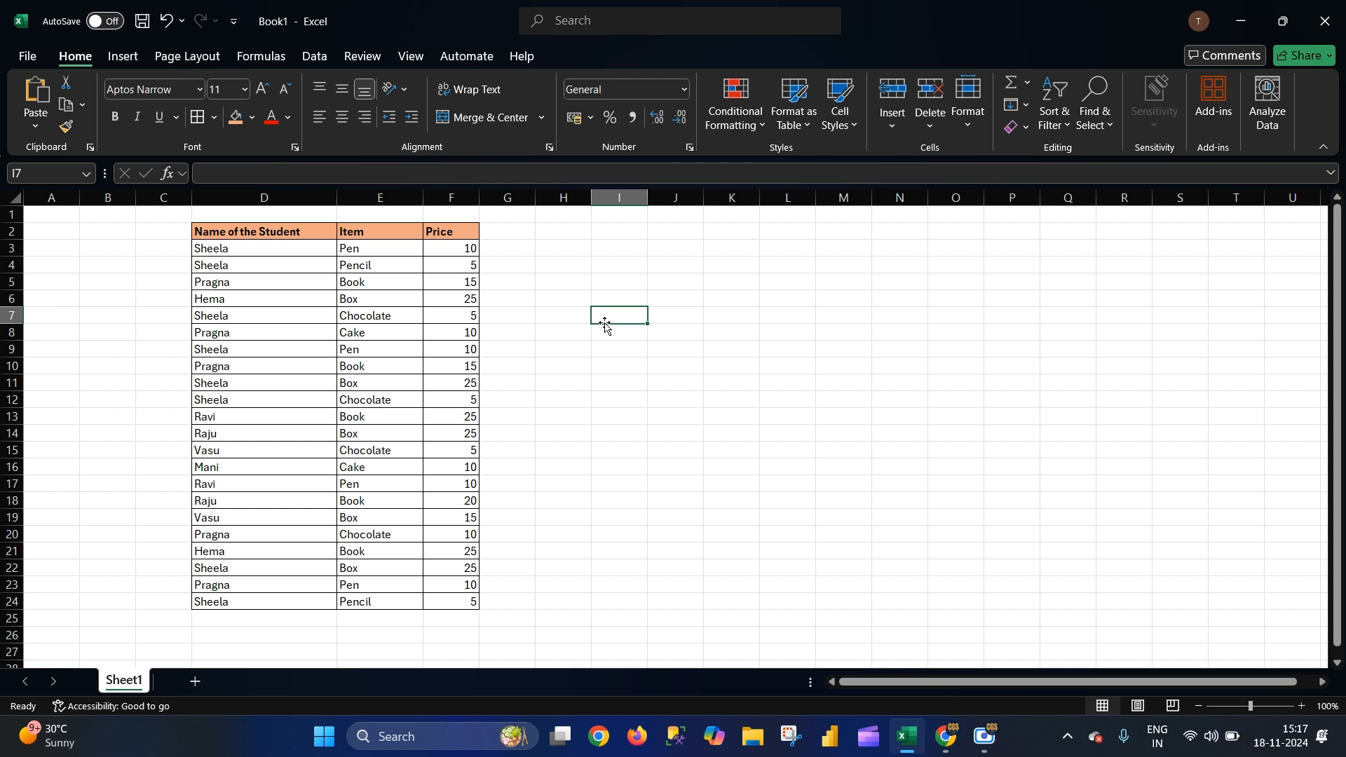
Step: Examine the repeated entries of the first-listed student with their prices, and the full list of student names in D3:D24
click(288, 246)
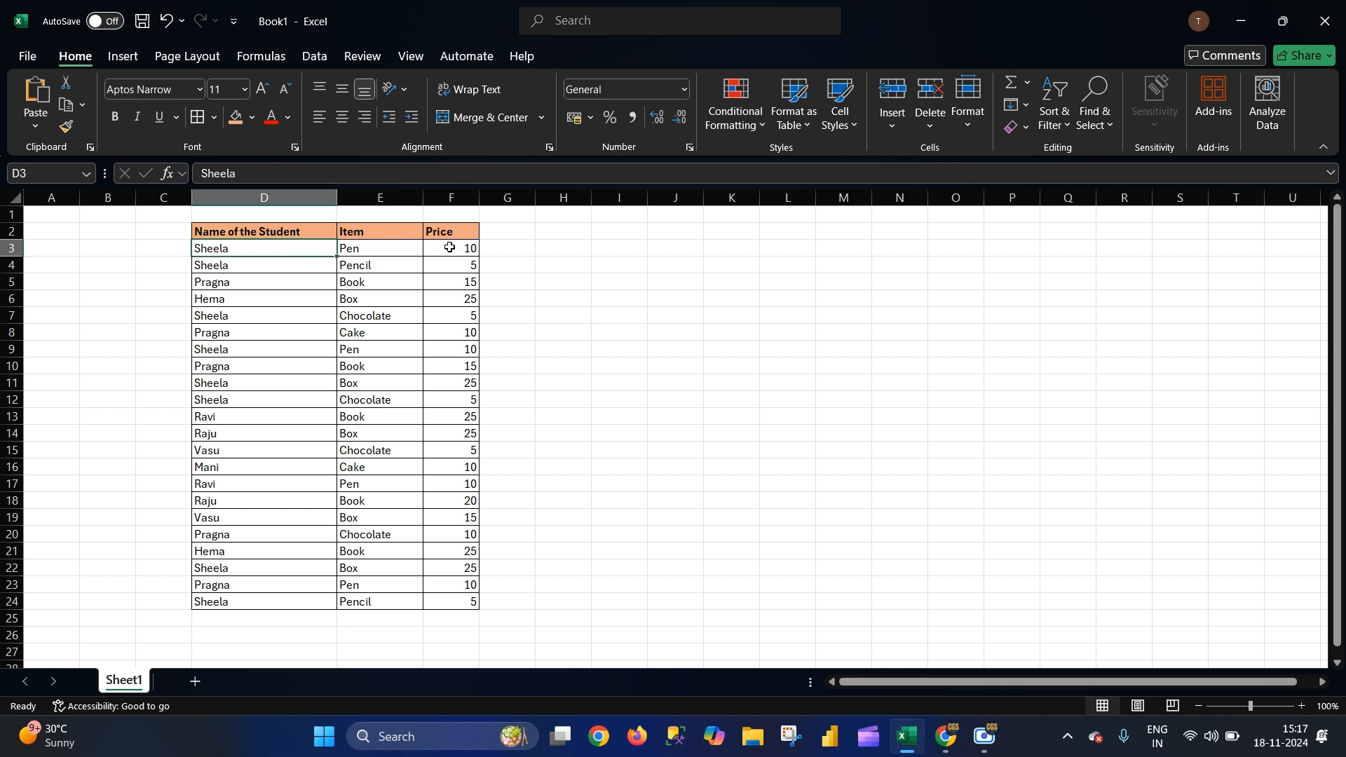
click(315, 264)
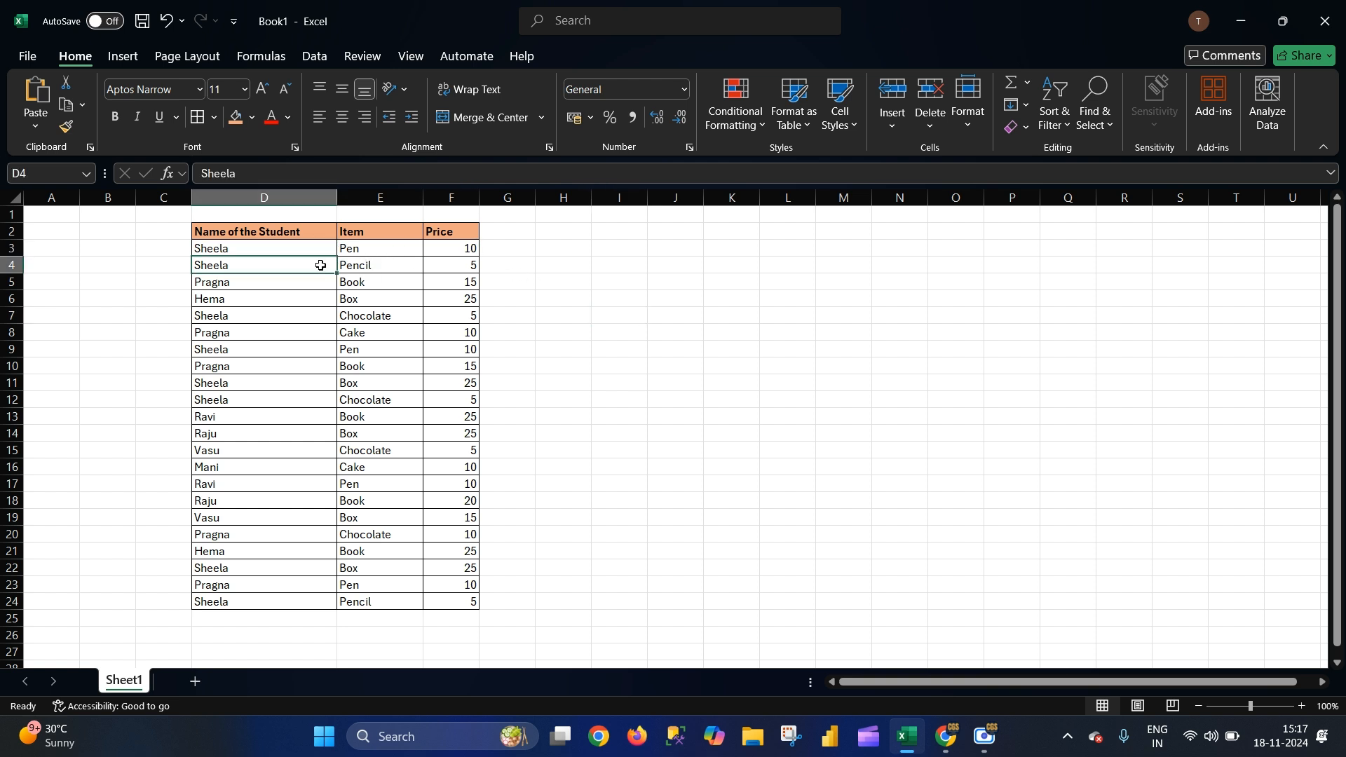
click(459, 268)
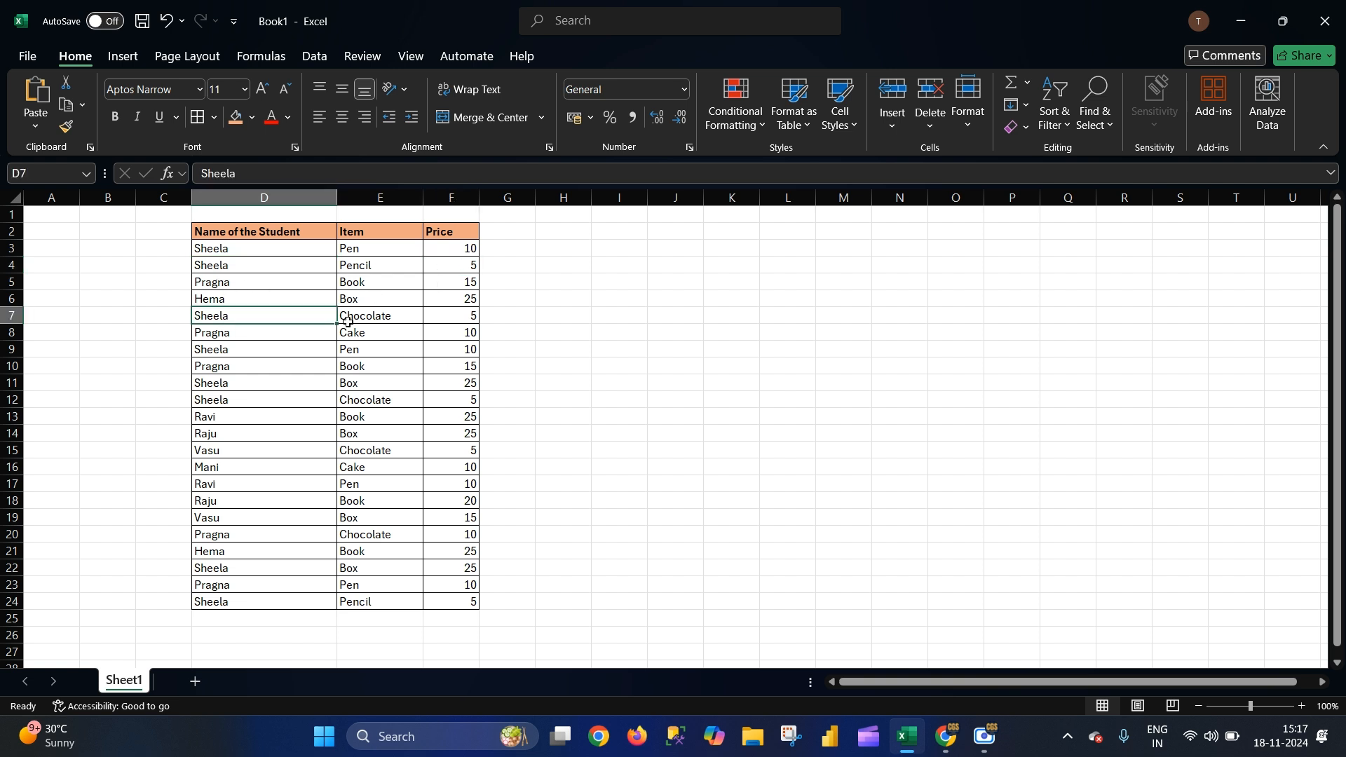
click(445, 317)
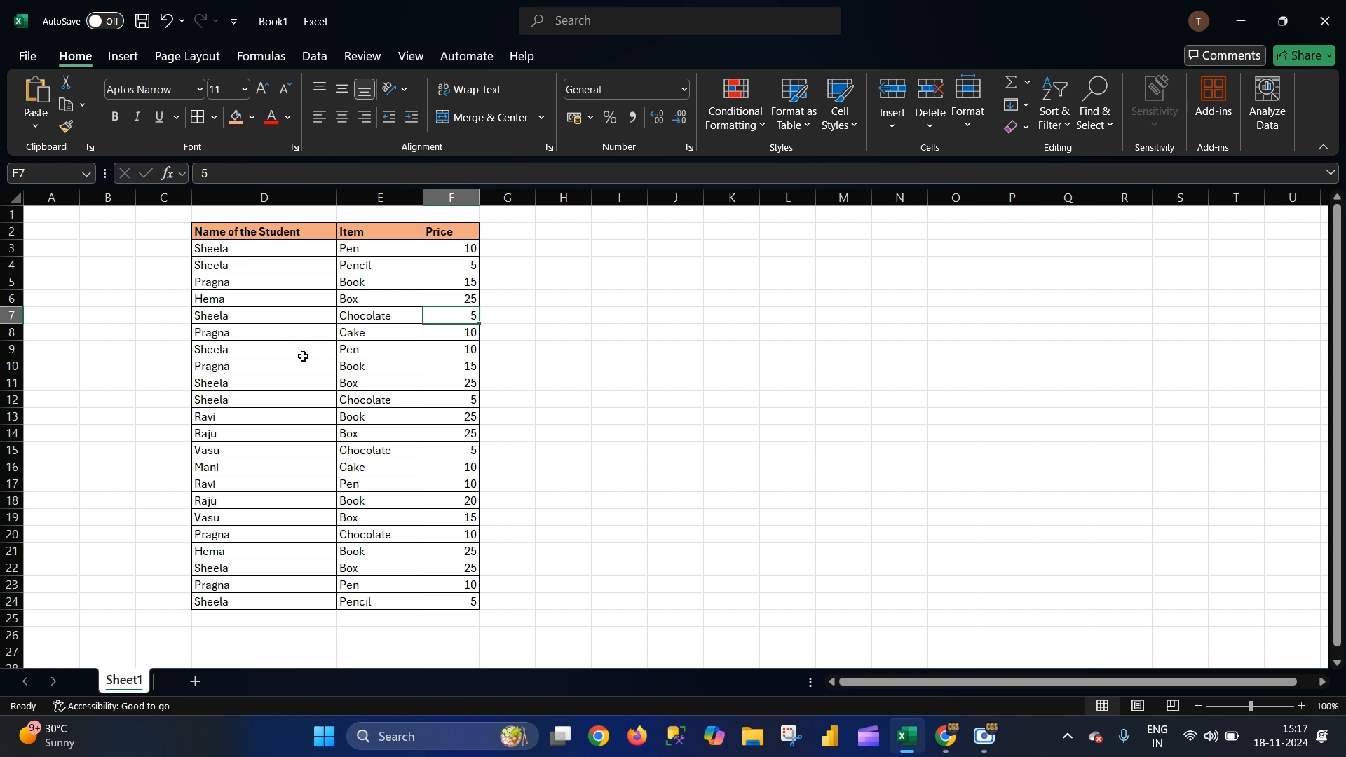
click(459, 351)
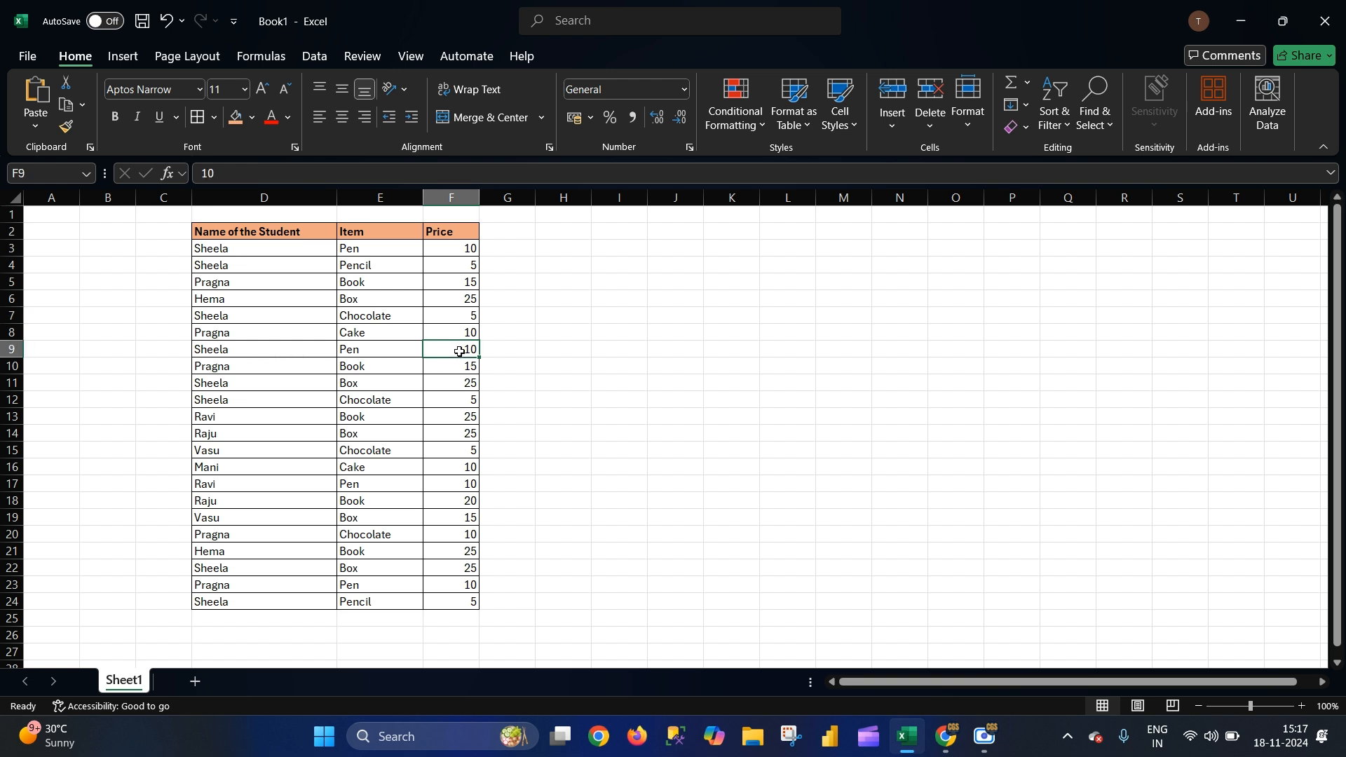
click(254, 383)
click(443, 389)
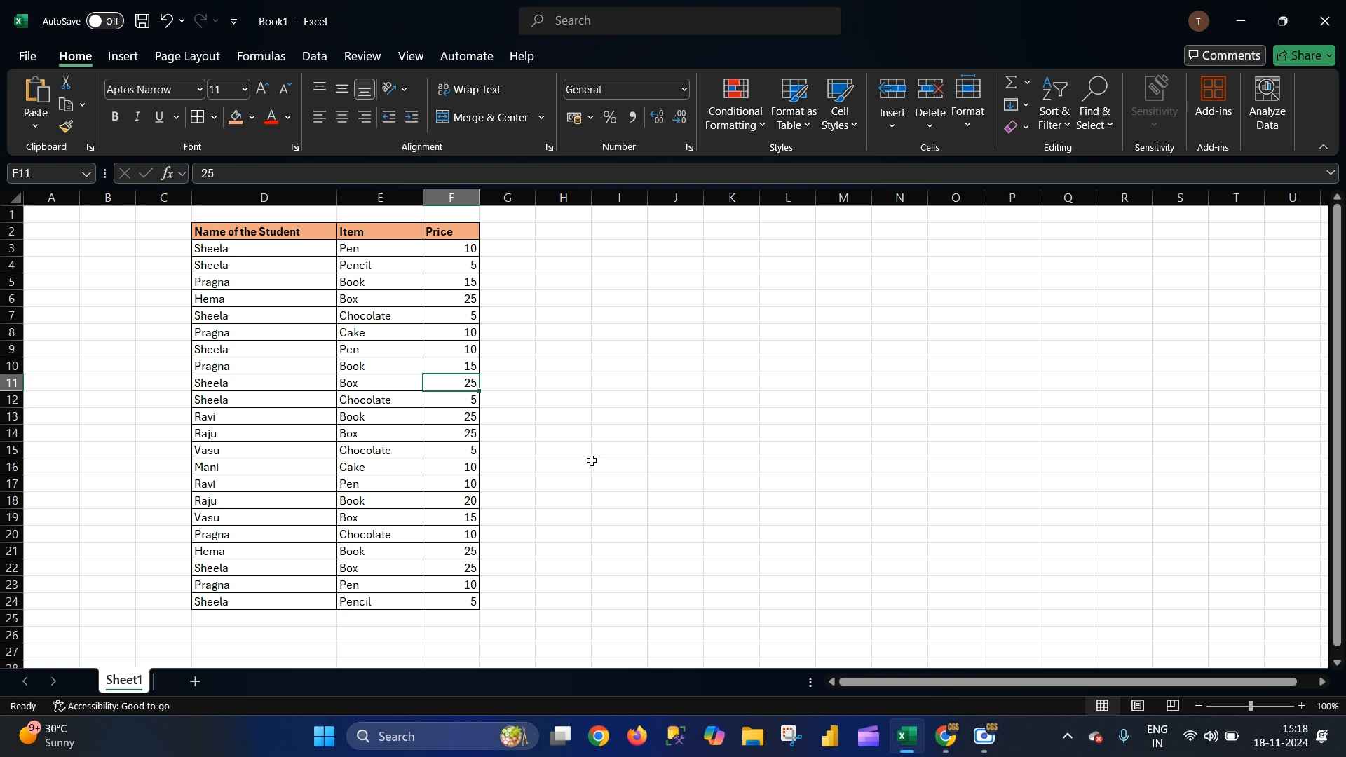
drag(251, 253, 266, 589)
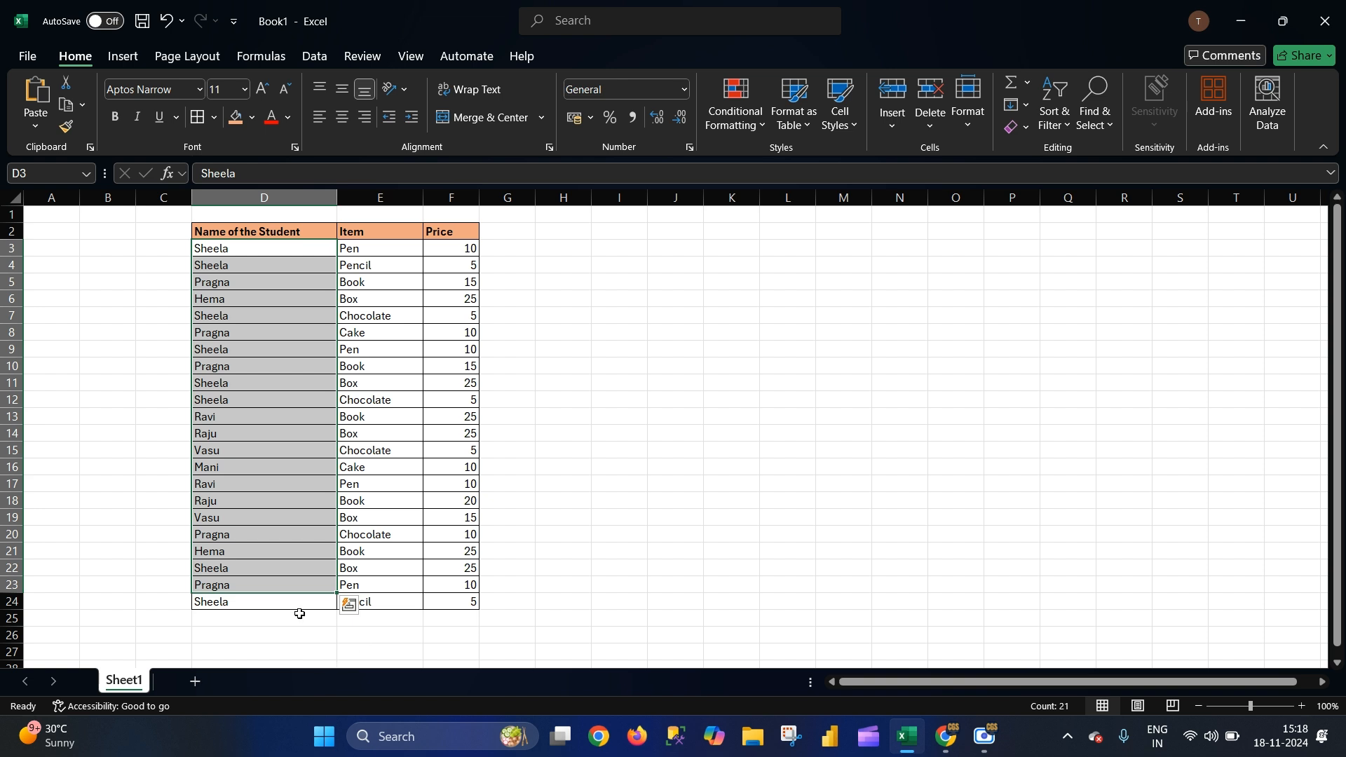
click(855, 594)
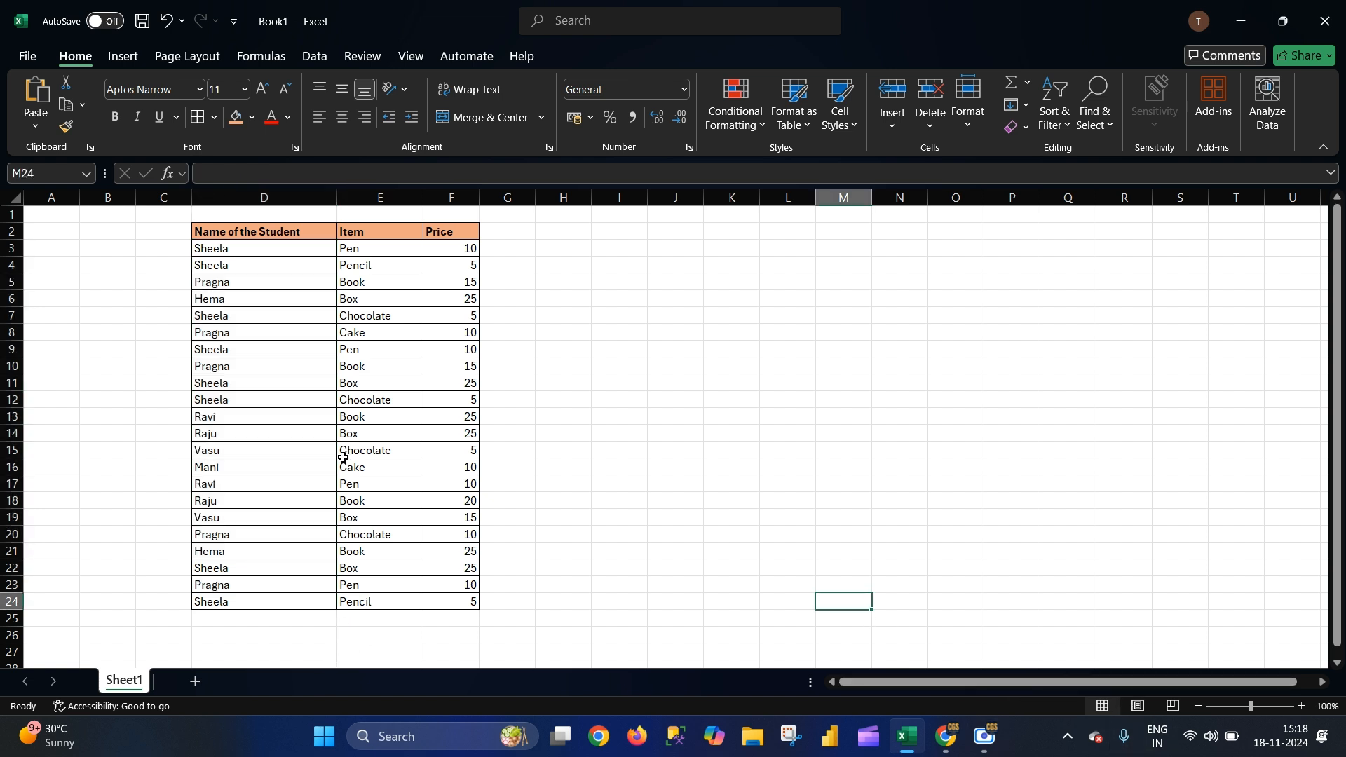
drag(222, 252, 287, 604)
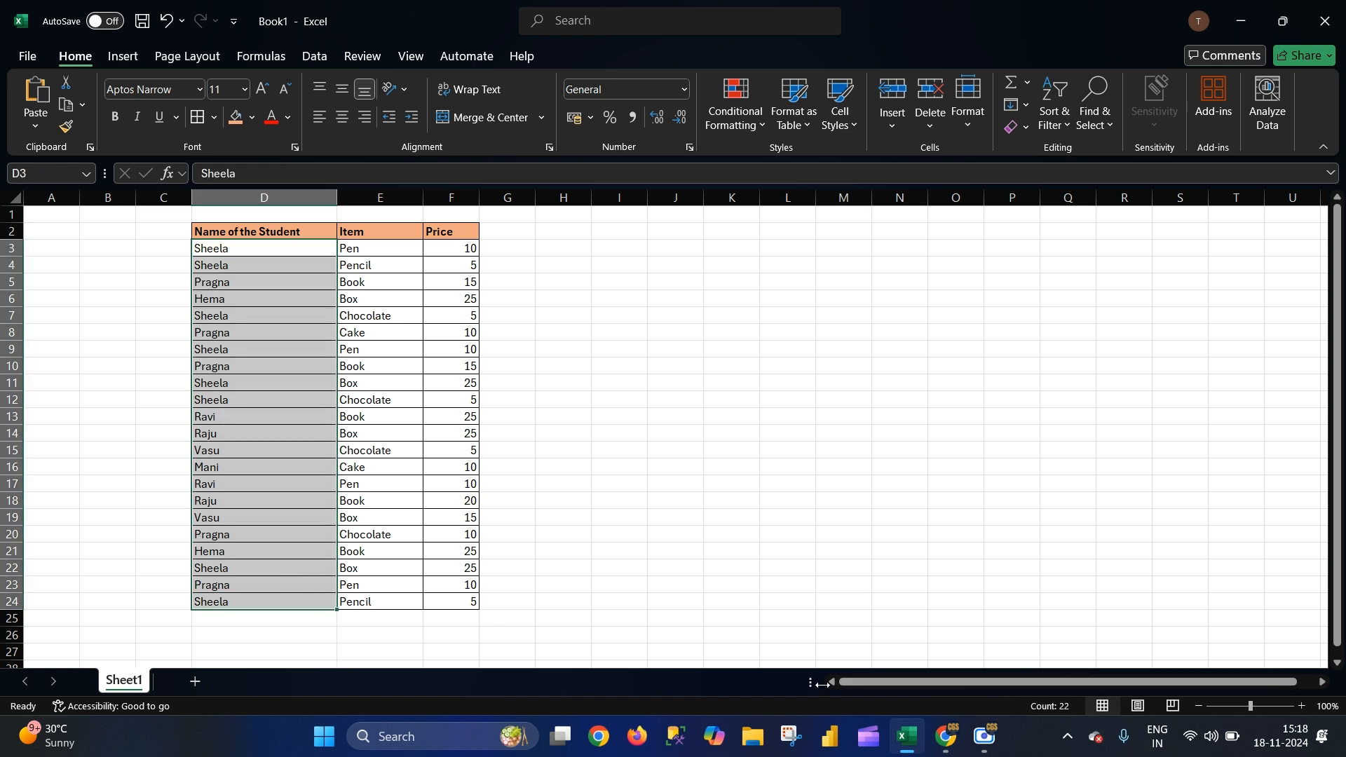
click(960, 566)
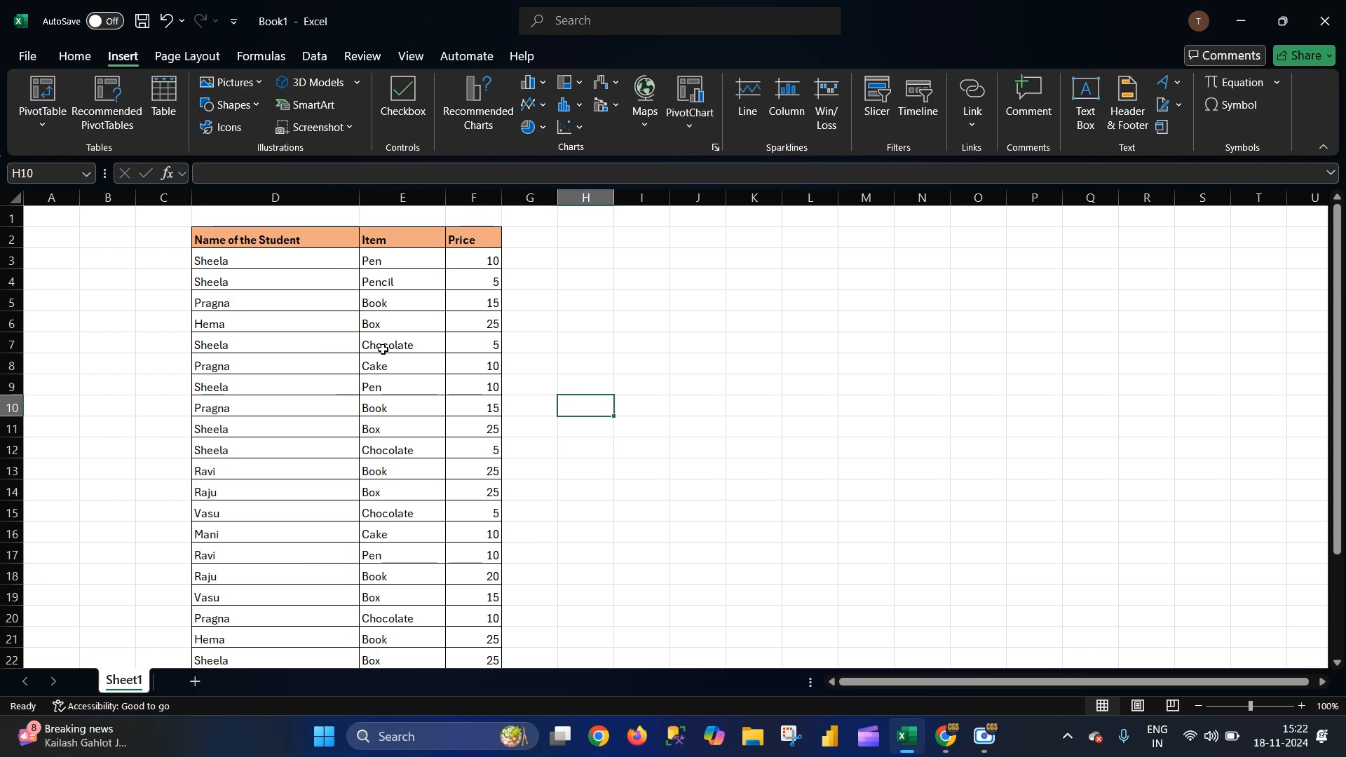
click(349, 345)
click(575, 394)
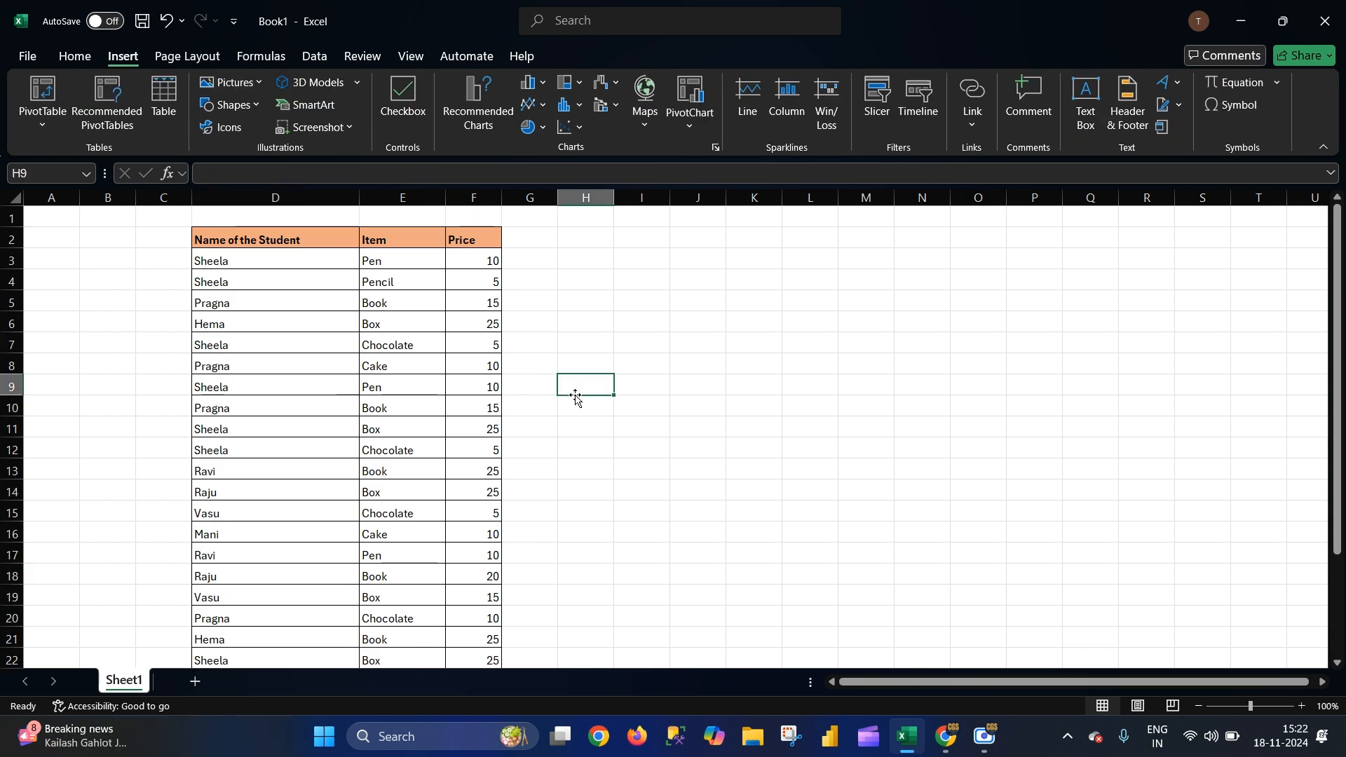
click(439, 320)
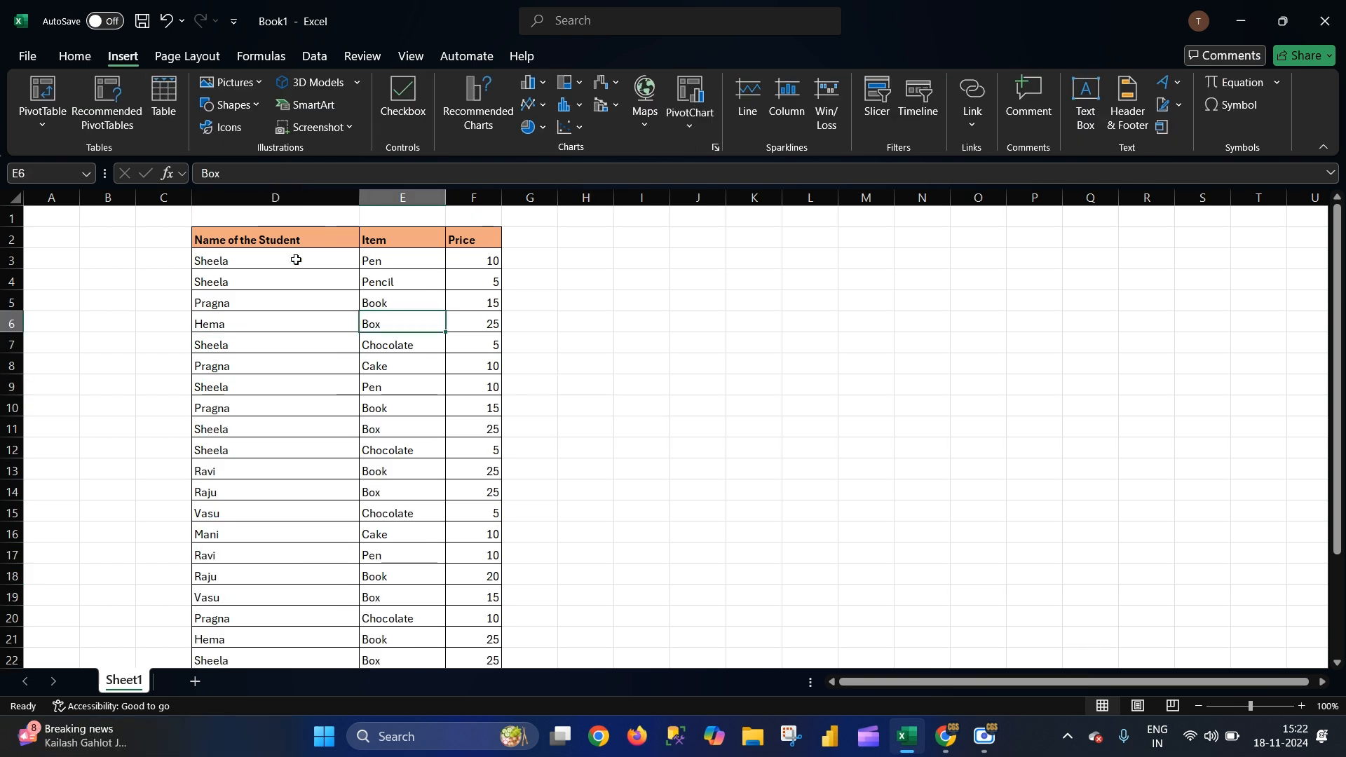
click(309, 322)
scroll(363, 324, down, 1)
scroll(364, 323, up, 1)
Step: Convert the data range D2:F24 into a table with headers
click(379, 348)
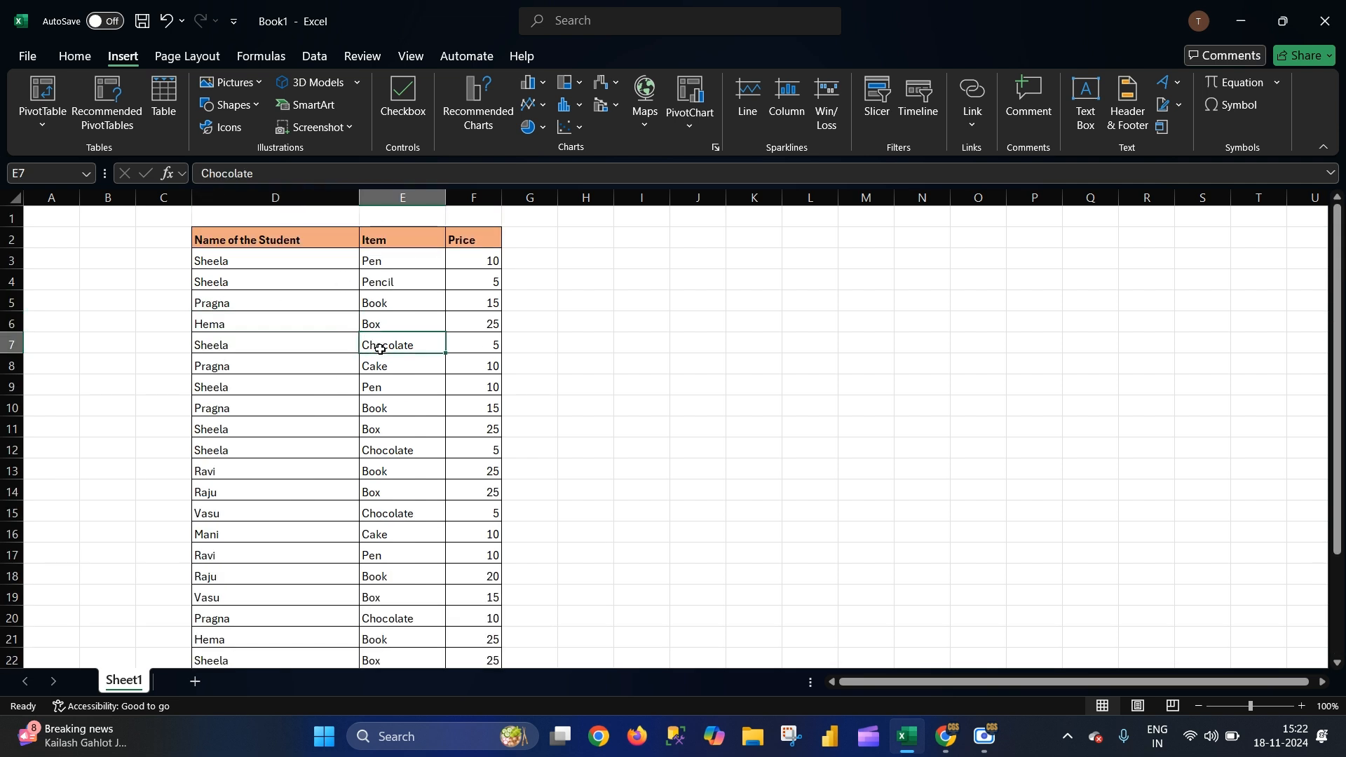
key(ctrl+a)
scroll(306, 354, down, 4)
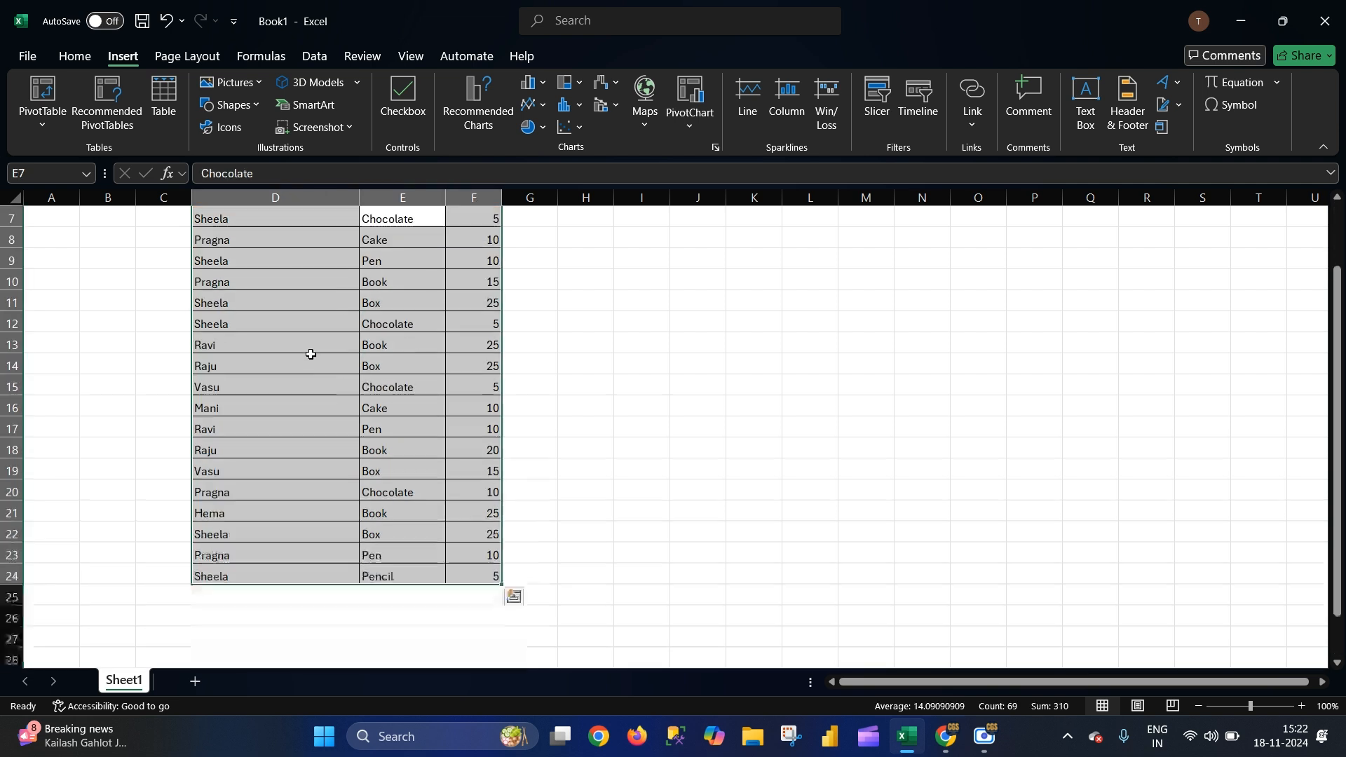
scroll(340, 386, up, 4)
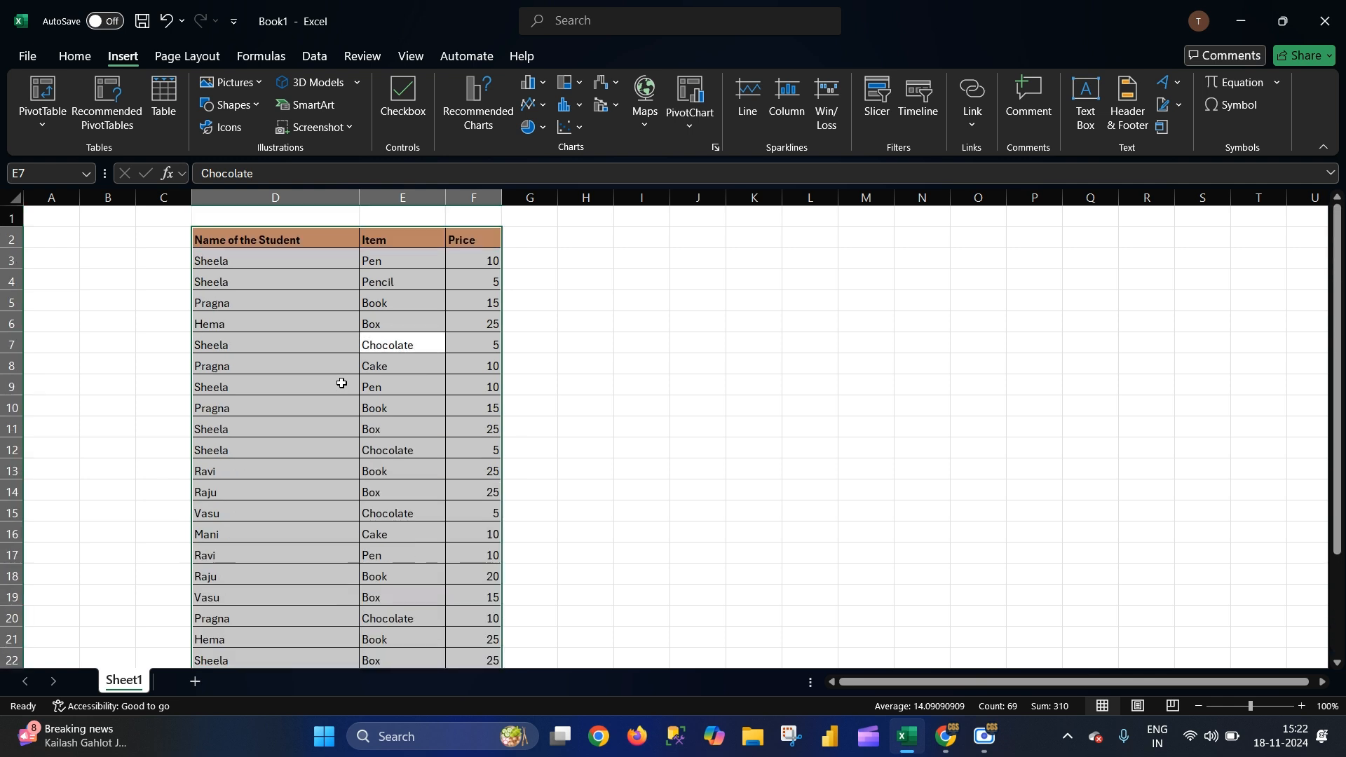
key(ctrl+t)
scroll(350, 384, up, 1)
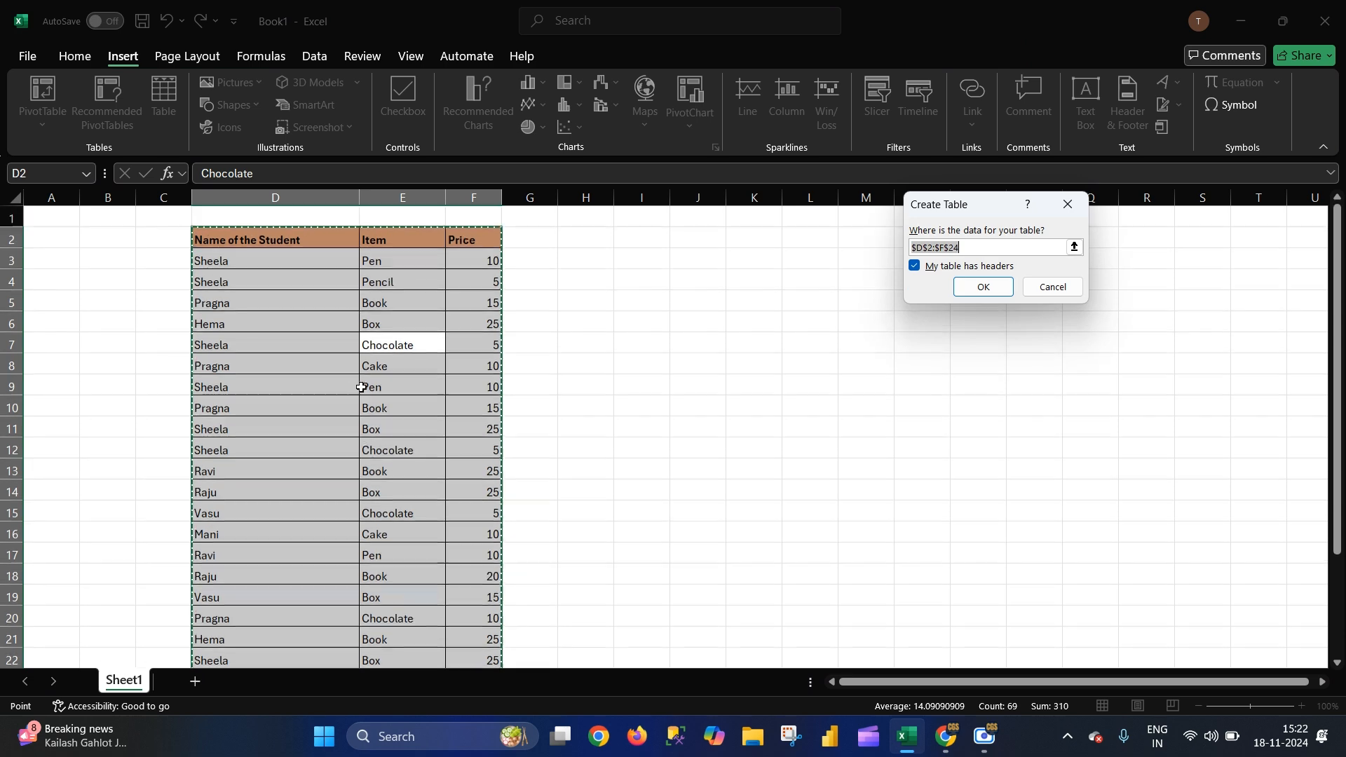
click(982, 287)
click(648, 326)
click(430, 372)
scroll(417, 413, down, 1)
scroll(411, 426, up, 1)
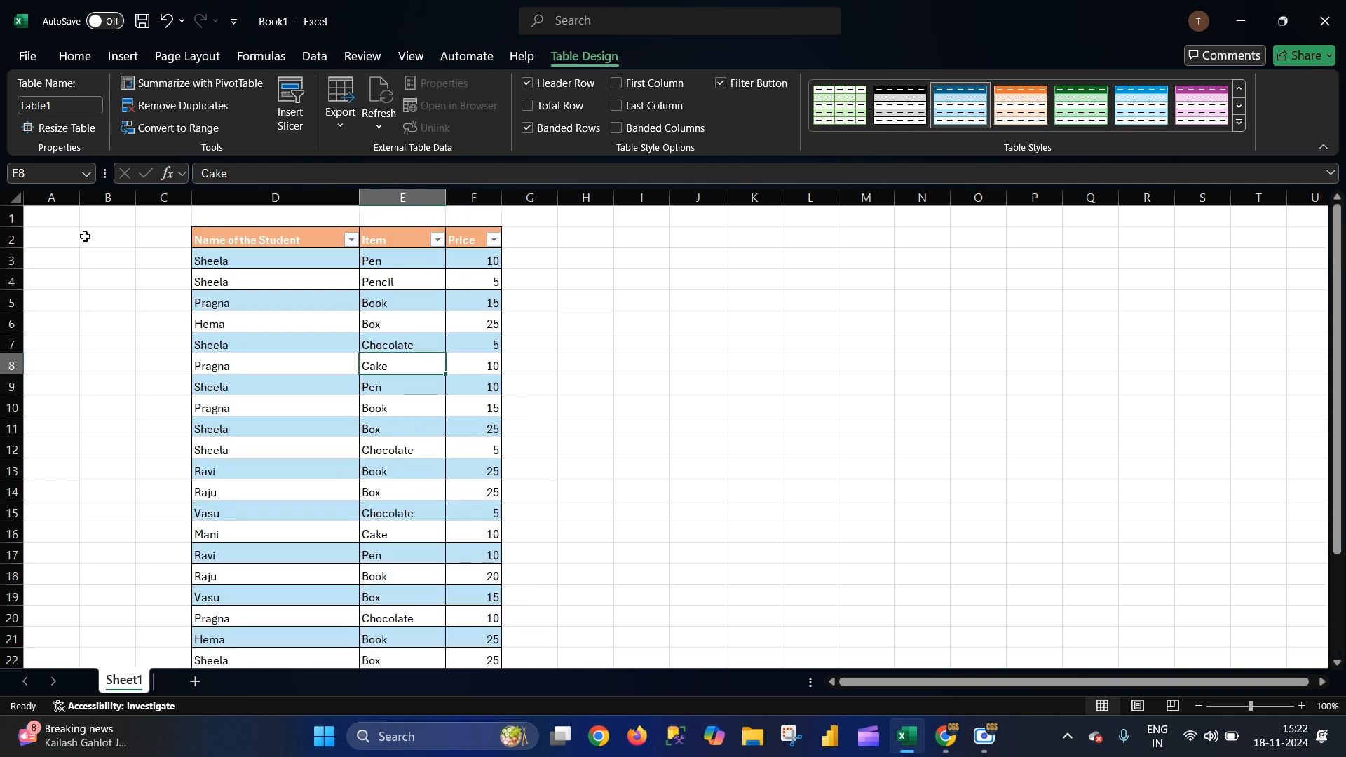
Step: Reduce the row height of the entire sheet so that all table rows fit in view
click(13, 198)
drag(16, 273, 17, 268)
click(553, 376)
click(630, 432)
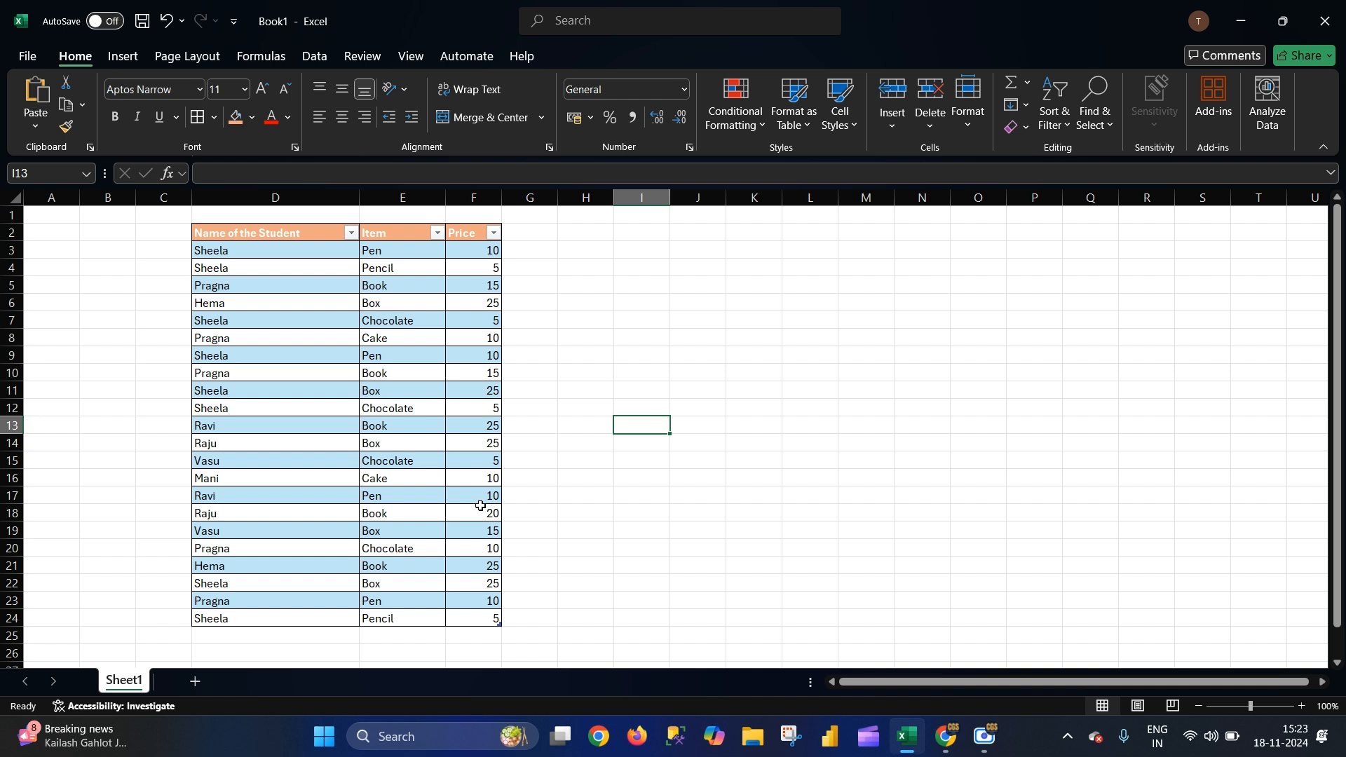
click(699, 432)
drag(264, 232, 463, 617)
click(607, 474)
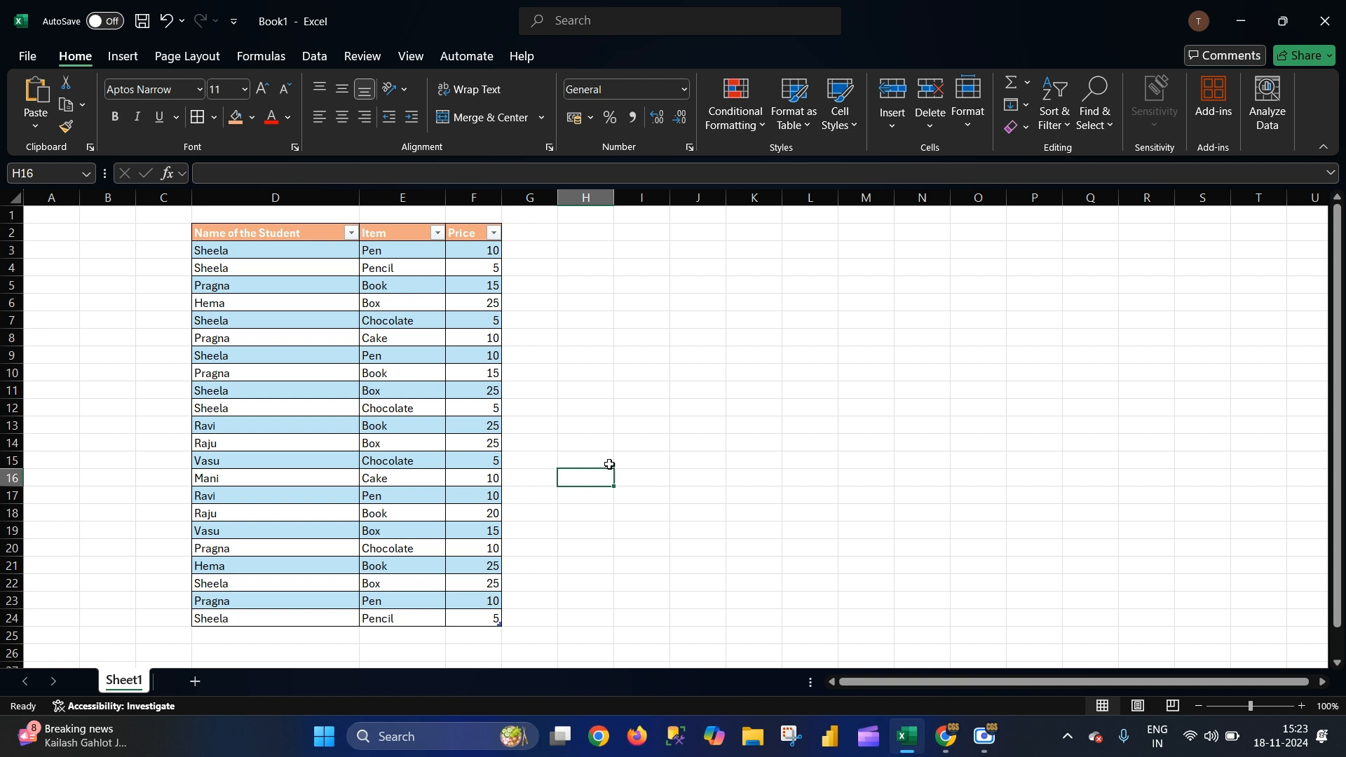
Step: Examine the filter list of the Name of the Student column and the table's name and item entries
click(351, 232)
click(617, 363)
drag(264, 232, 250, 498)
drag(384, 236, 392, 495)
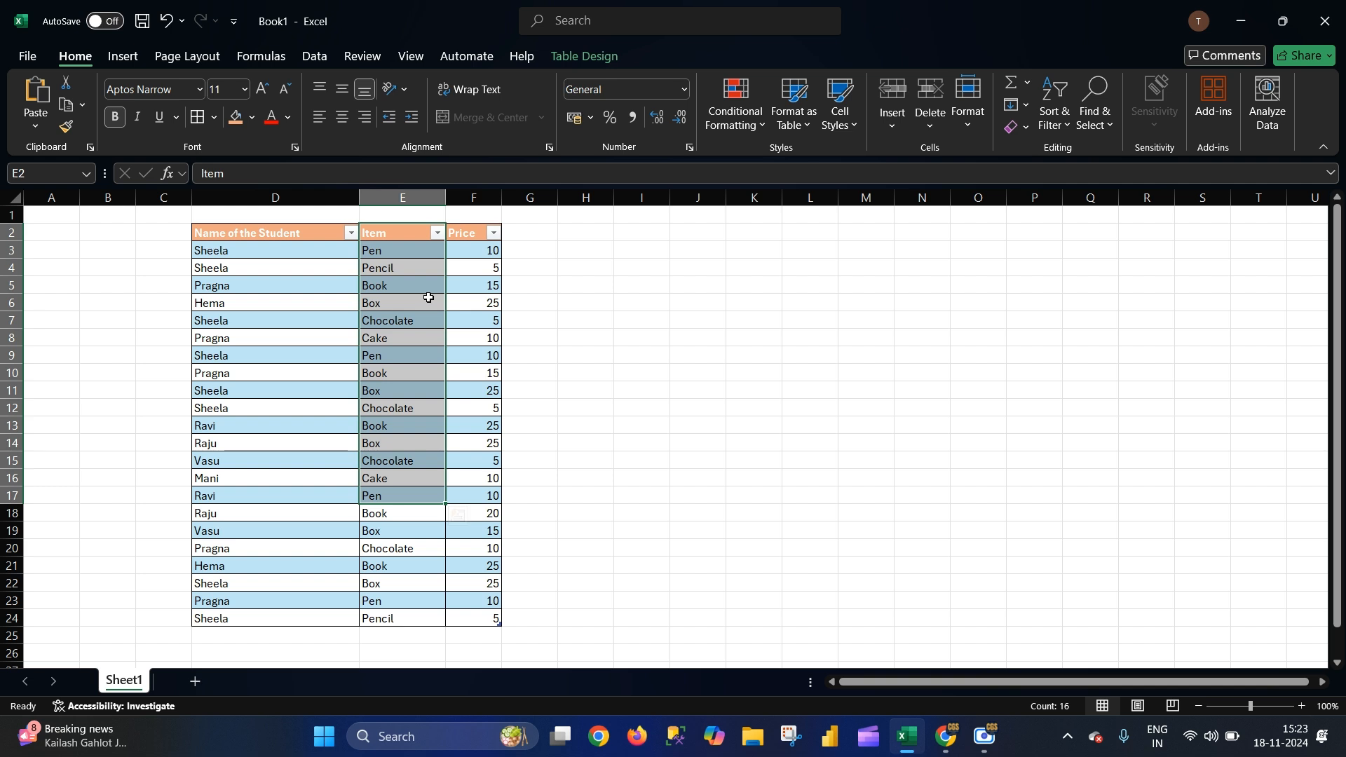
drag(467, 224, 473, 443)
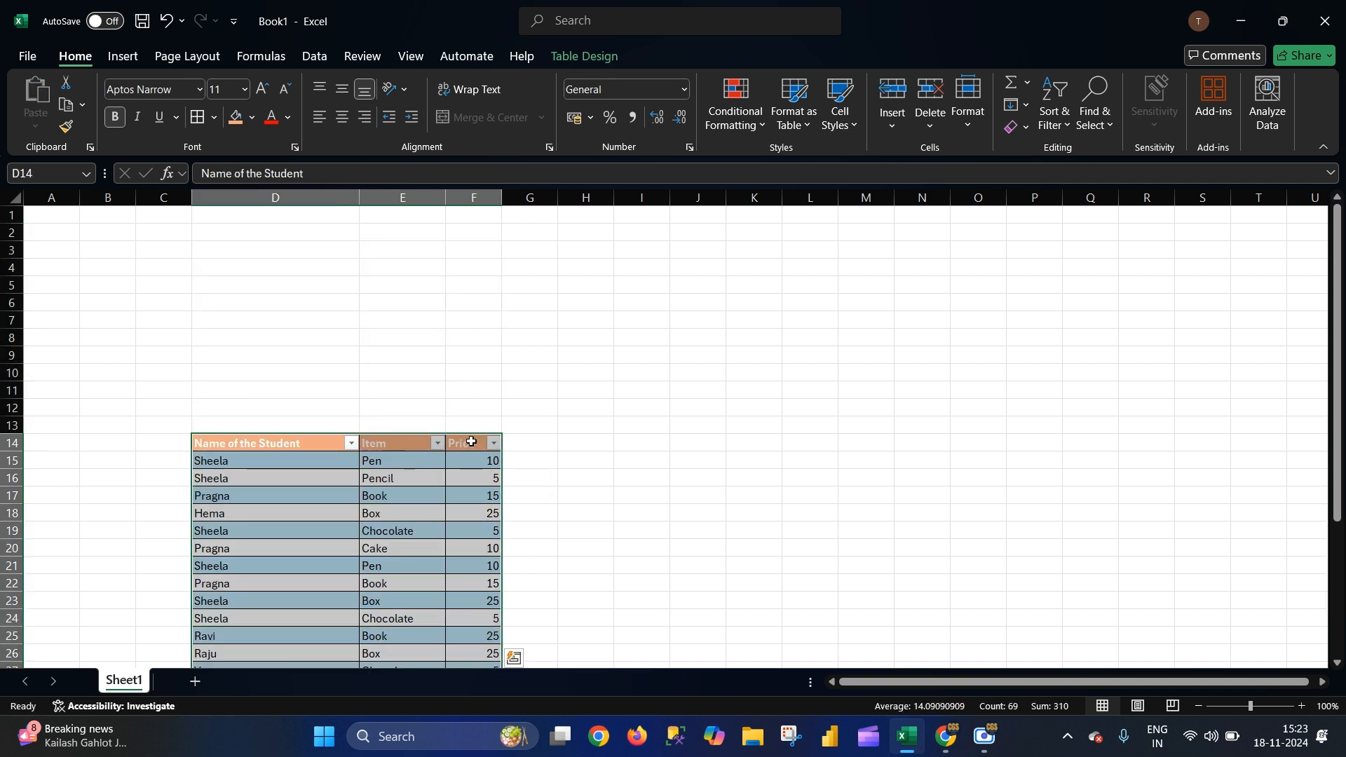
key(ctrl+z)
click(682, 430)
Step: View the sort and filter options of the Price, Item and Name of the Student headers without applying any
click(492, 234)
click(634, 376)
click(436, 232)
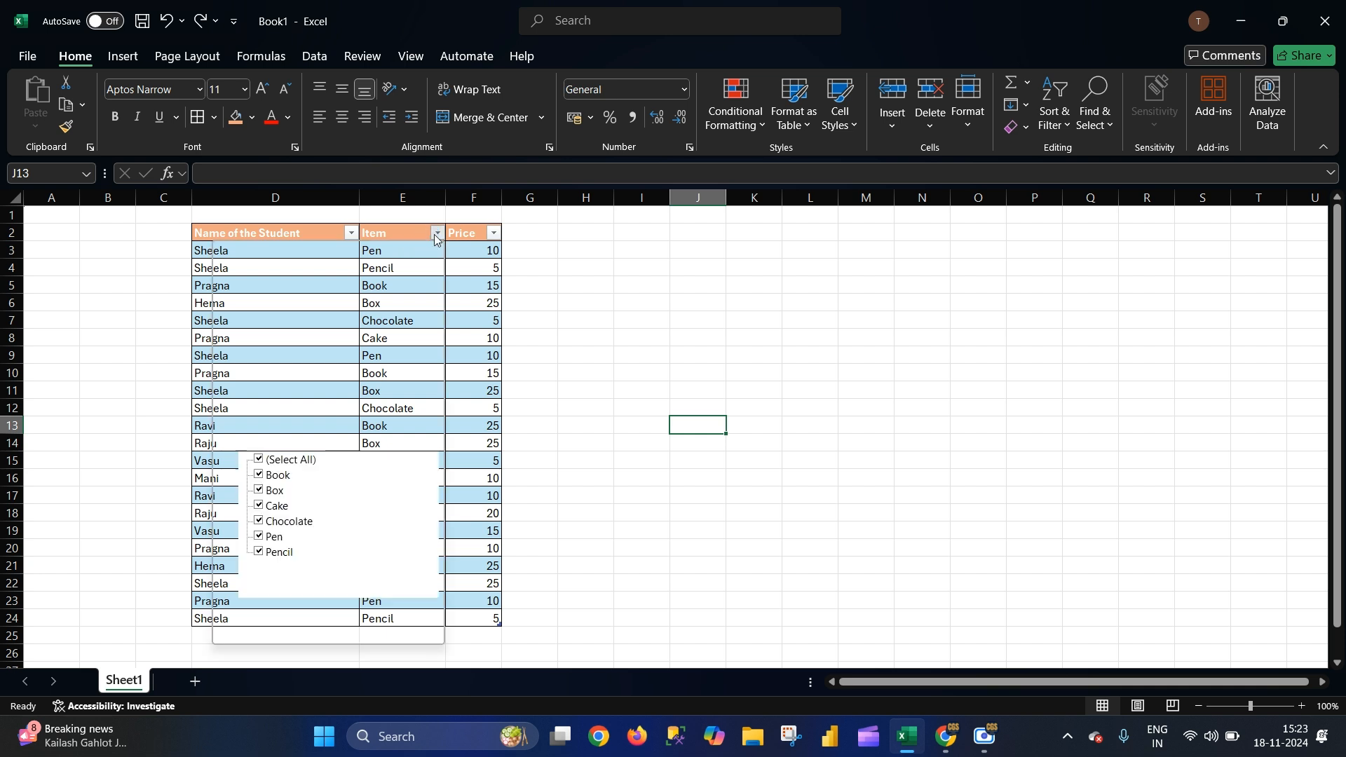
click(386, 240)
click(350, 232)
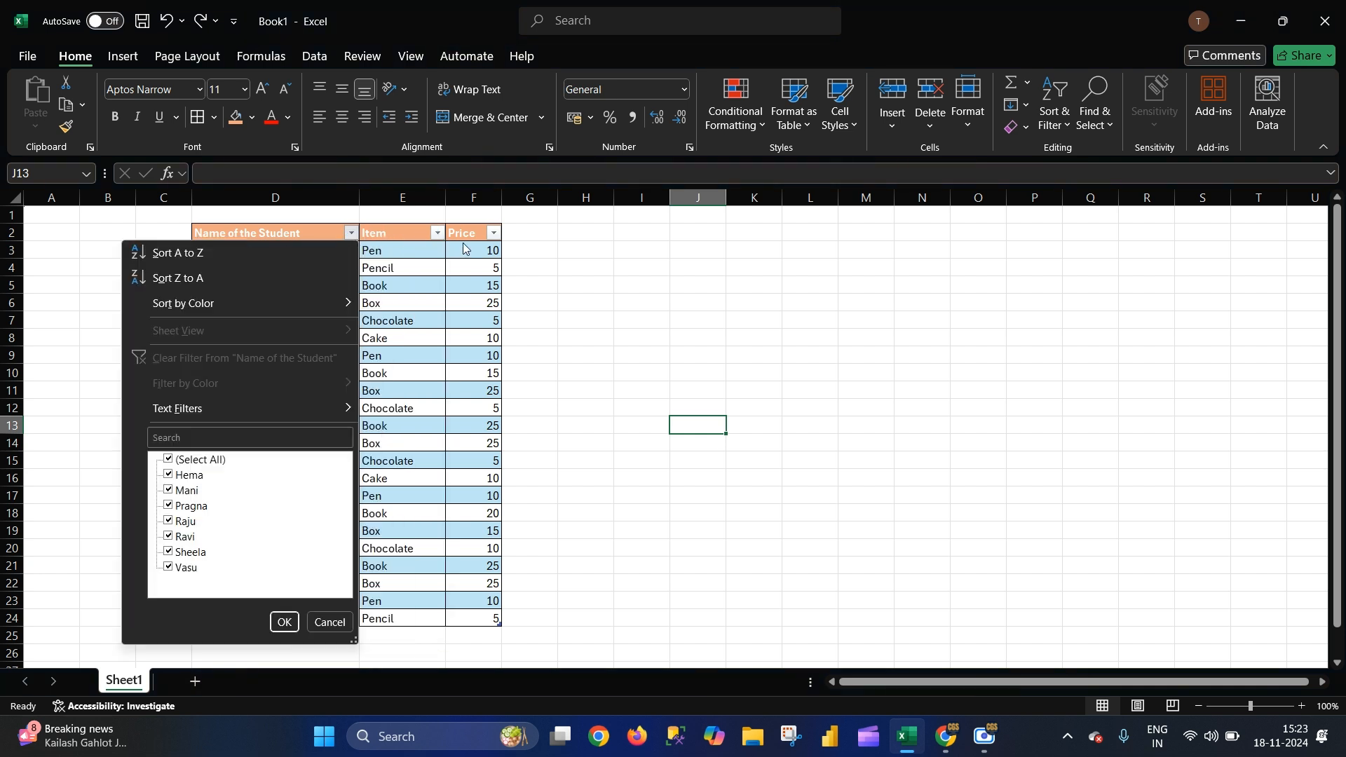
click(459, 282)
click(575, 350)
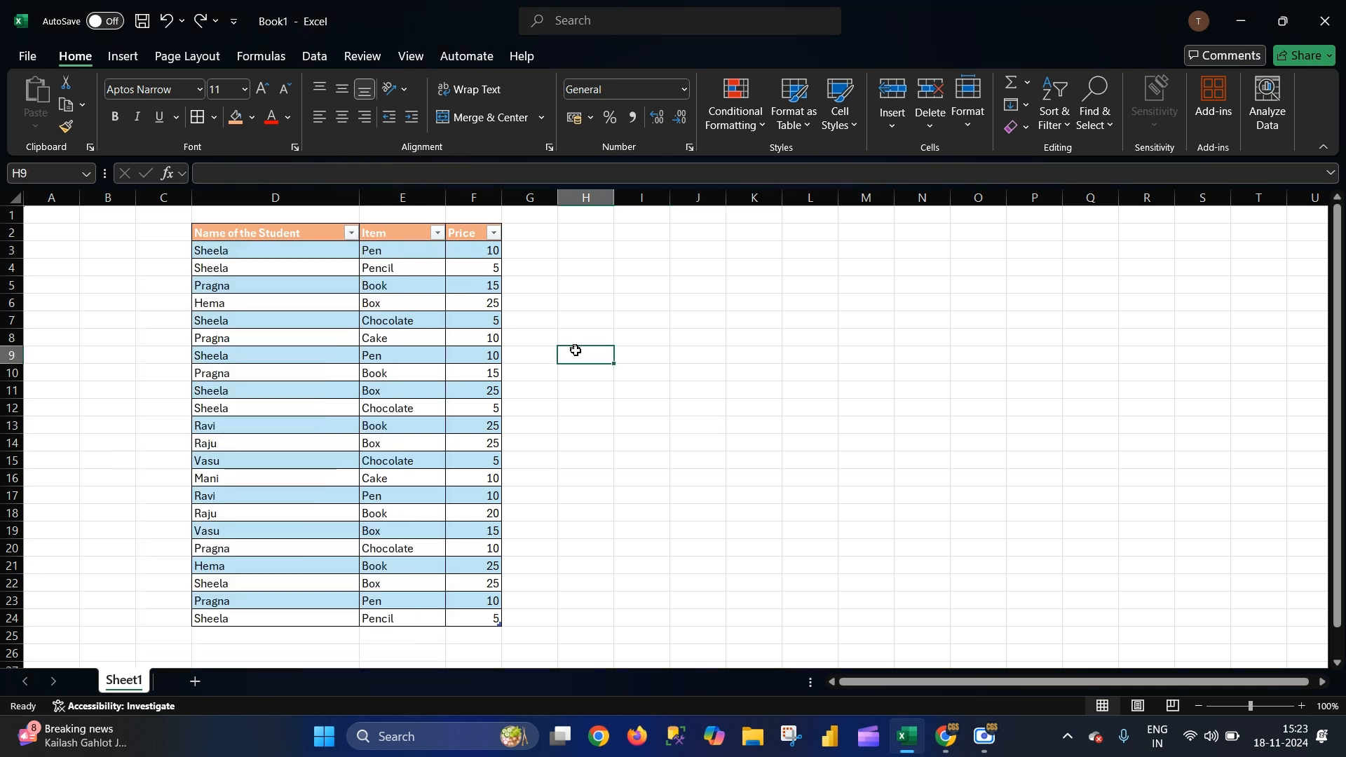
Step: Undo the row height reduction and the conversion of the data range into a table
key(ctrl+z)
key(ctrl+z)
click(583, 415)
click(436, 343)
click(629, 410)
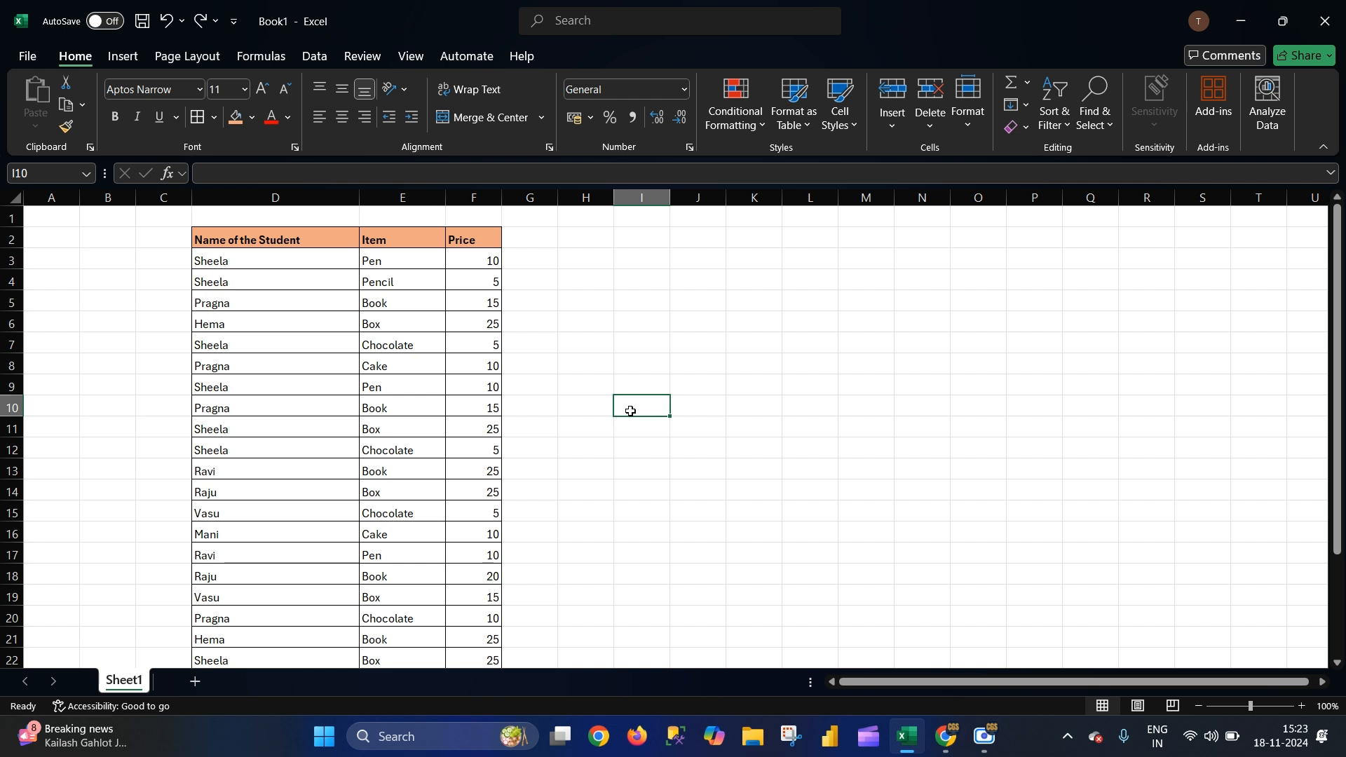
Step: Redo the conversion of the data range D2:F24 into a table
key(ctrl+y)
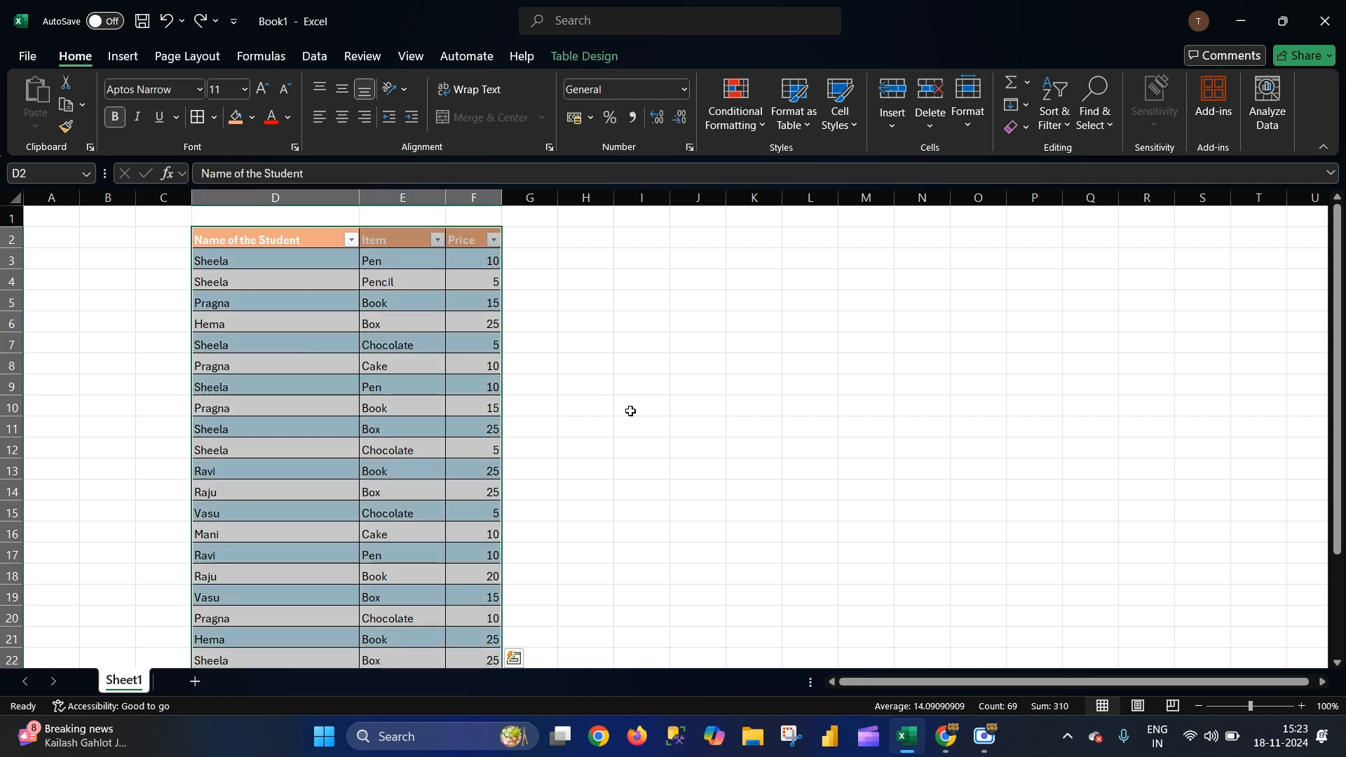
click(629, 410)
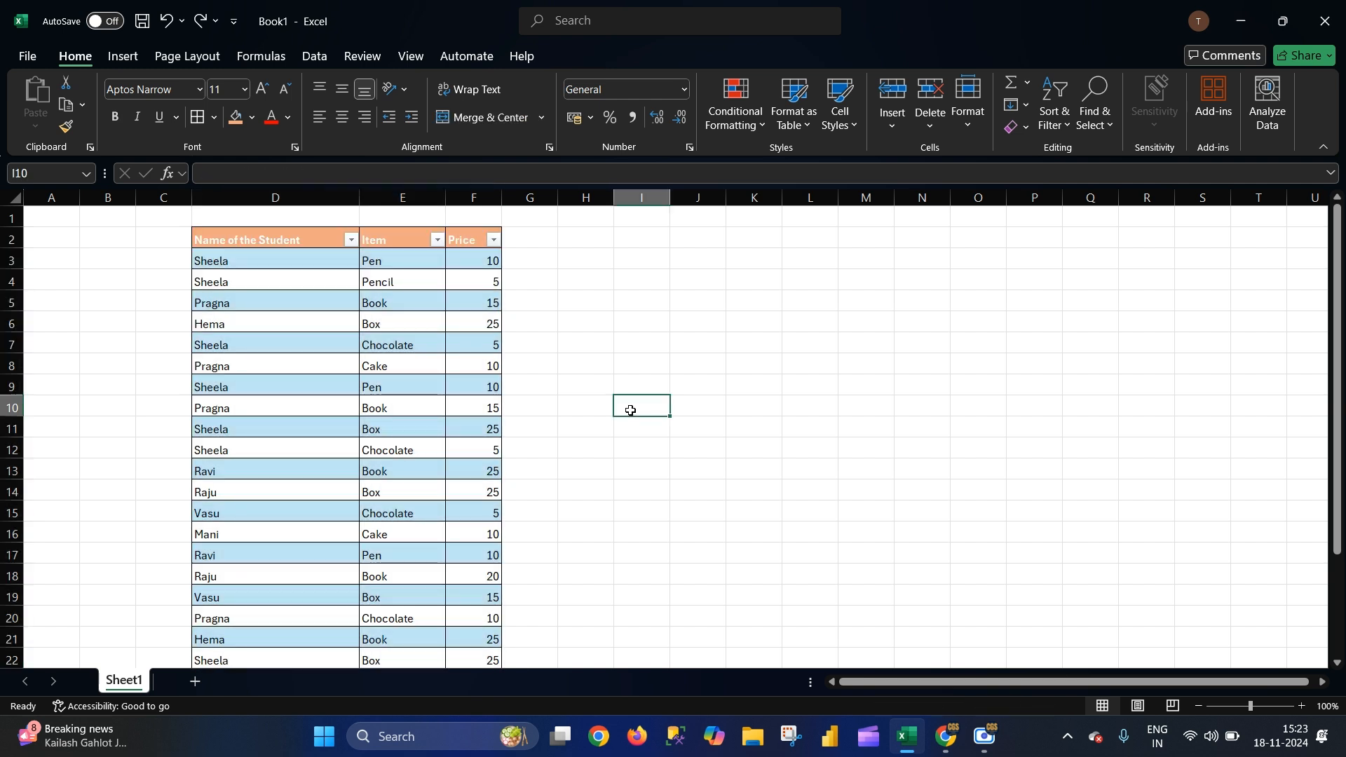
click(499, 386)
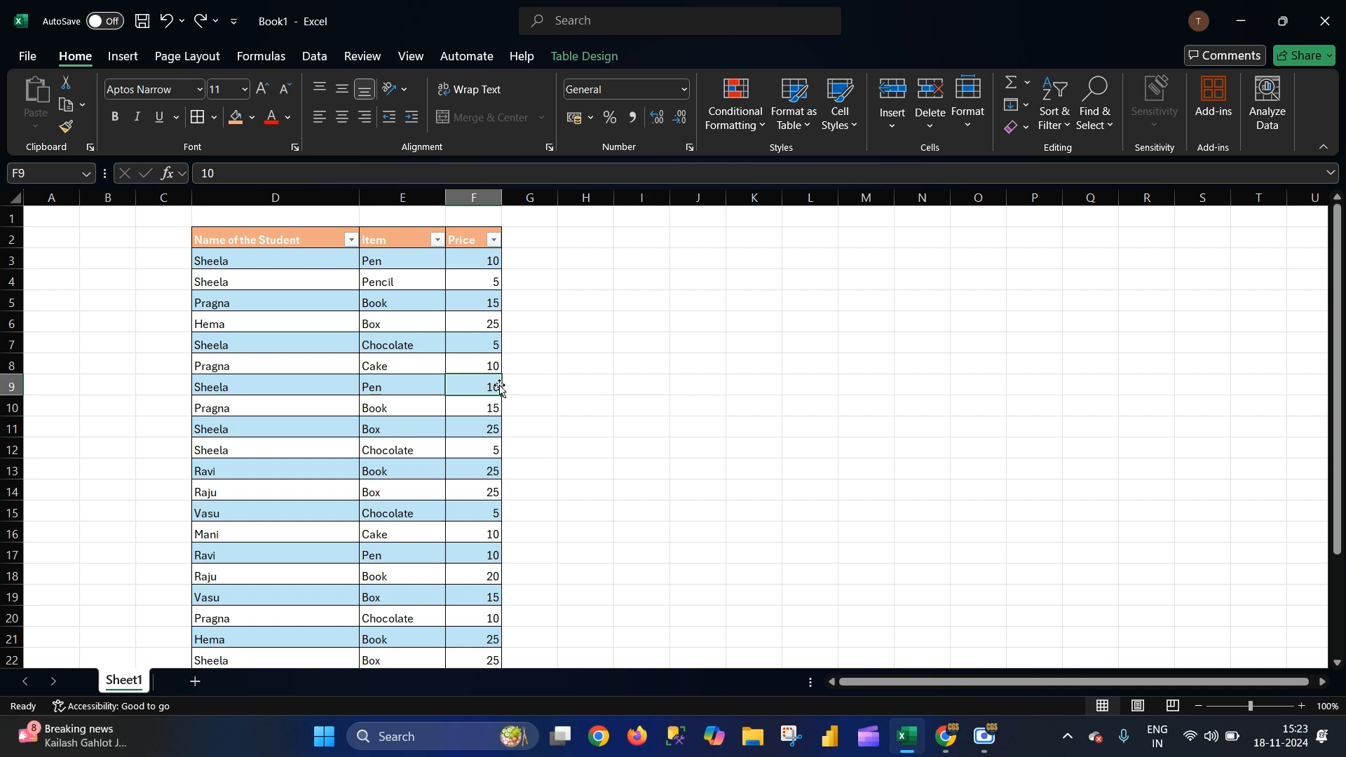
scroll(422, 406, down, 1)
scroll(422, 406, up, 1)
Step: Reduce the row height of the entire sheet slightly
click(14, 198)
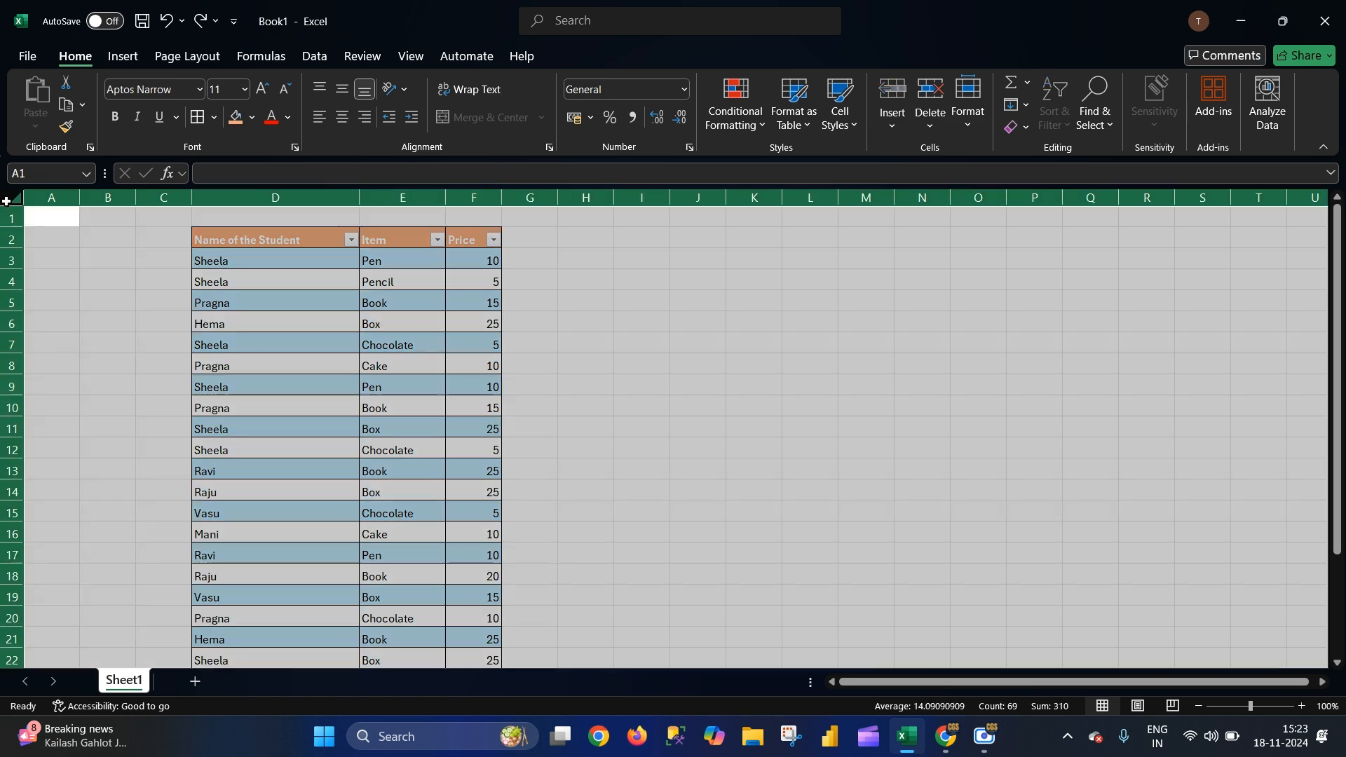
drag(11, 228, 12, 243)
click(494, 382)
scroll(508, 402, down, 1)
scroll(511, 399, up, 1)
click(663, 391)
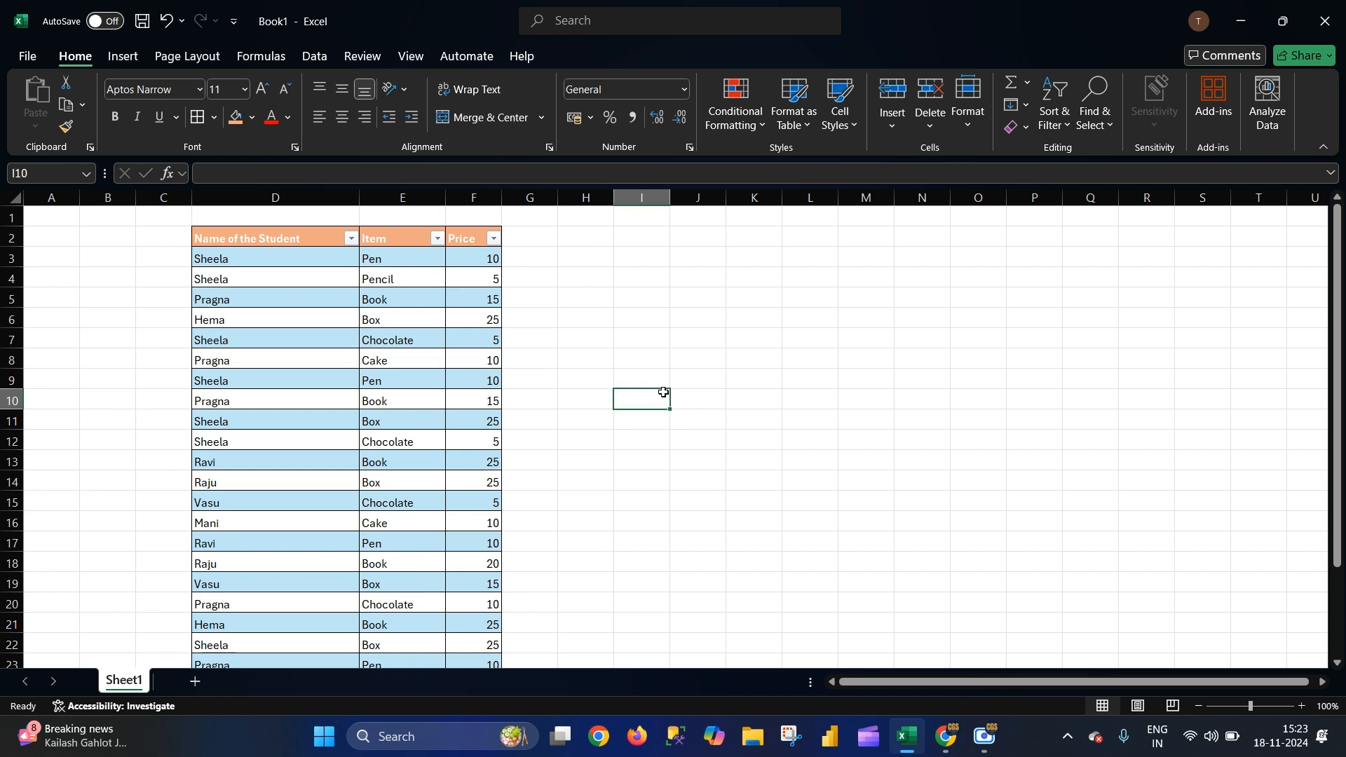
click(459, 360)
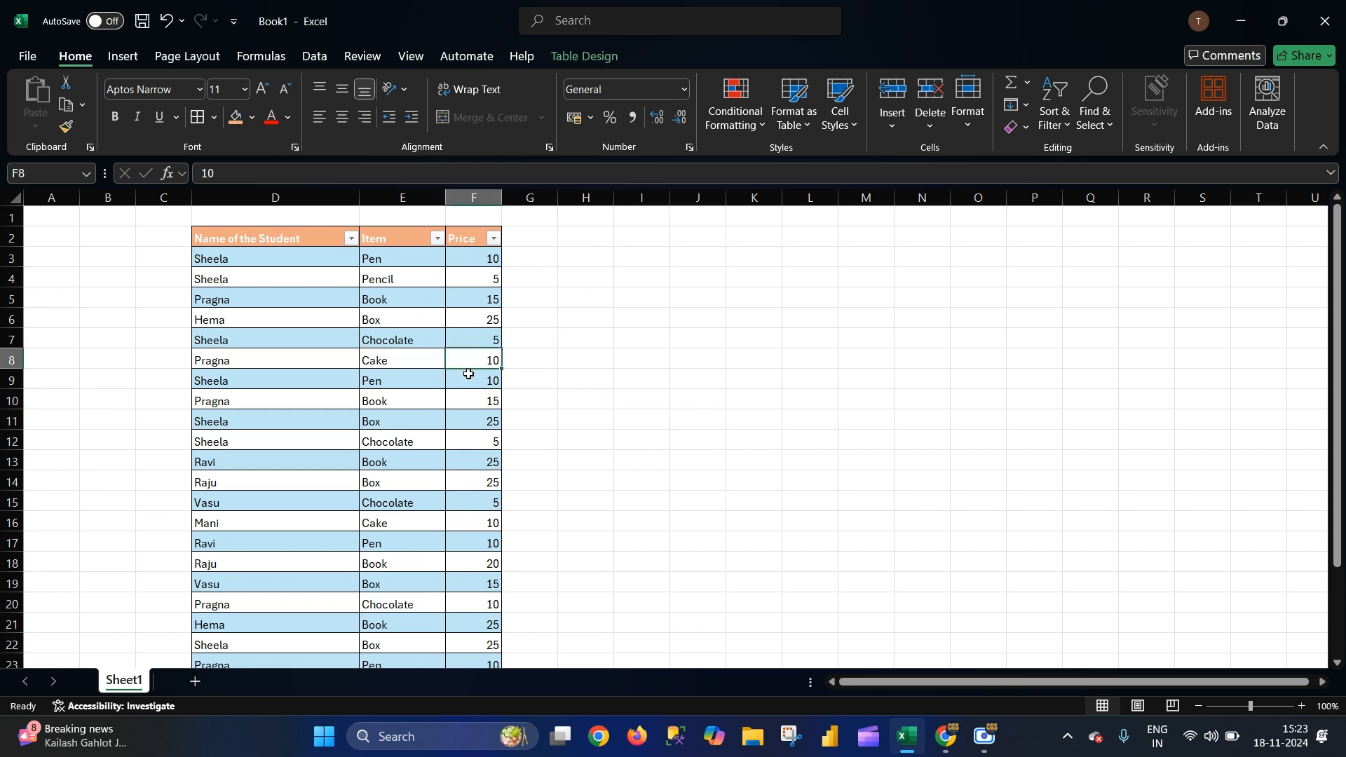
click(354, 339)
click(280, 265)
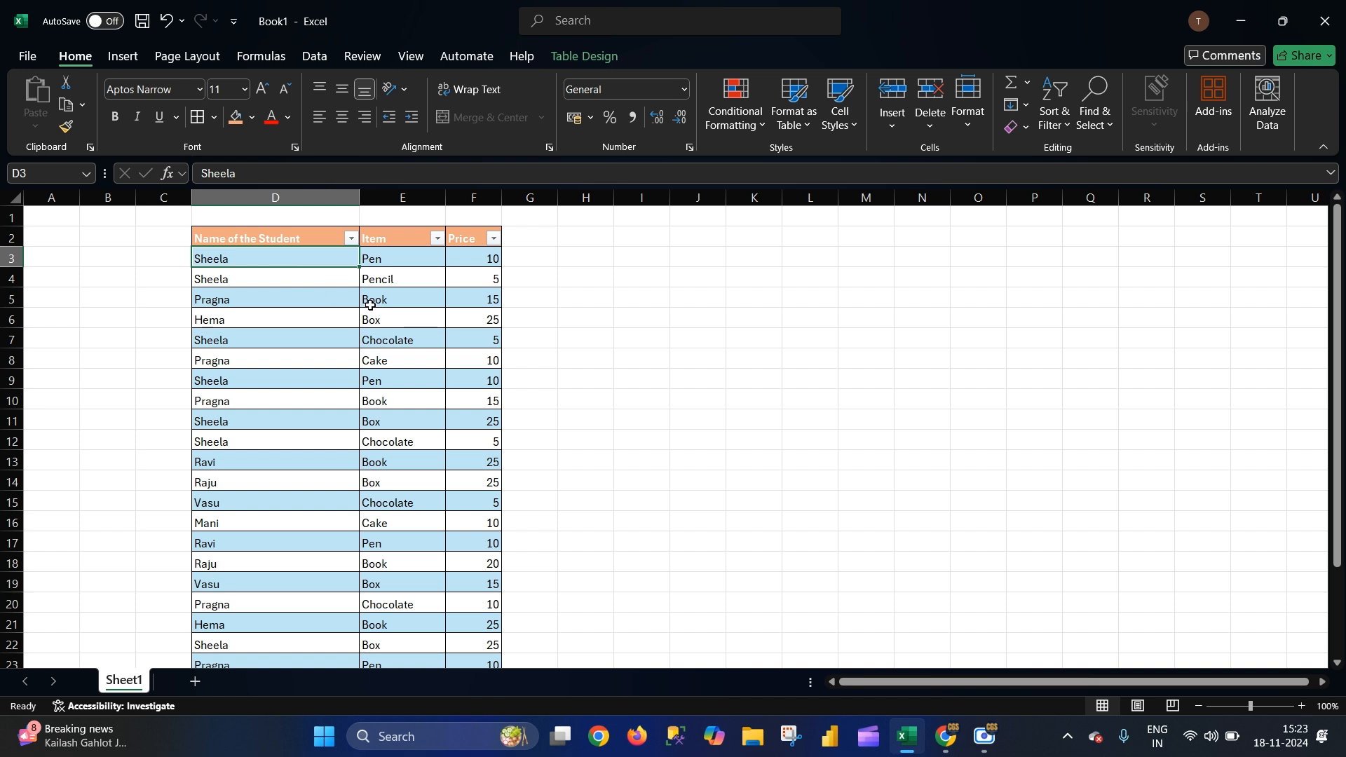
click(330, 485)
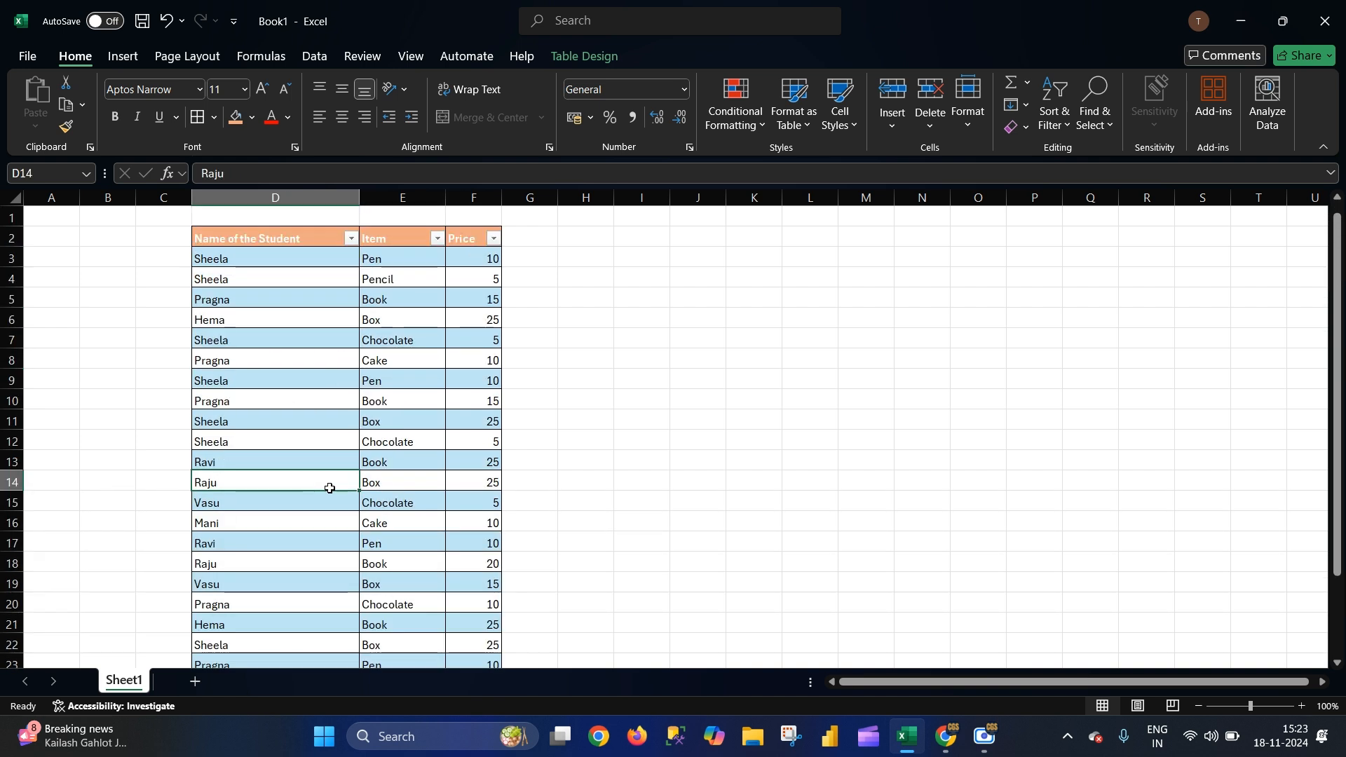
click(302, 313)
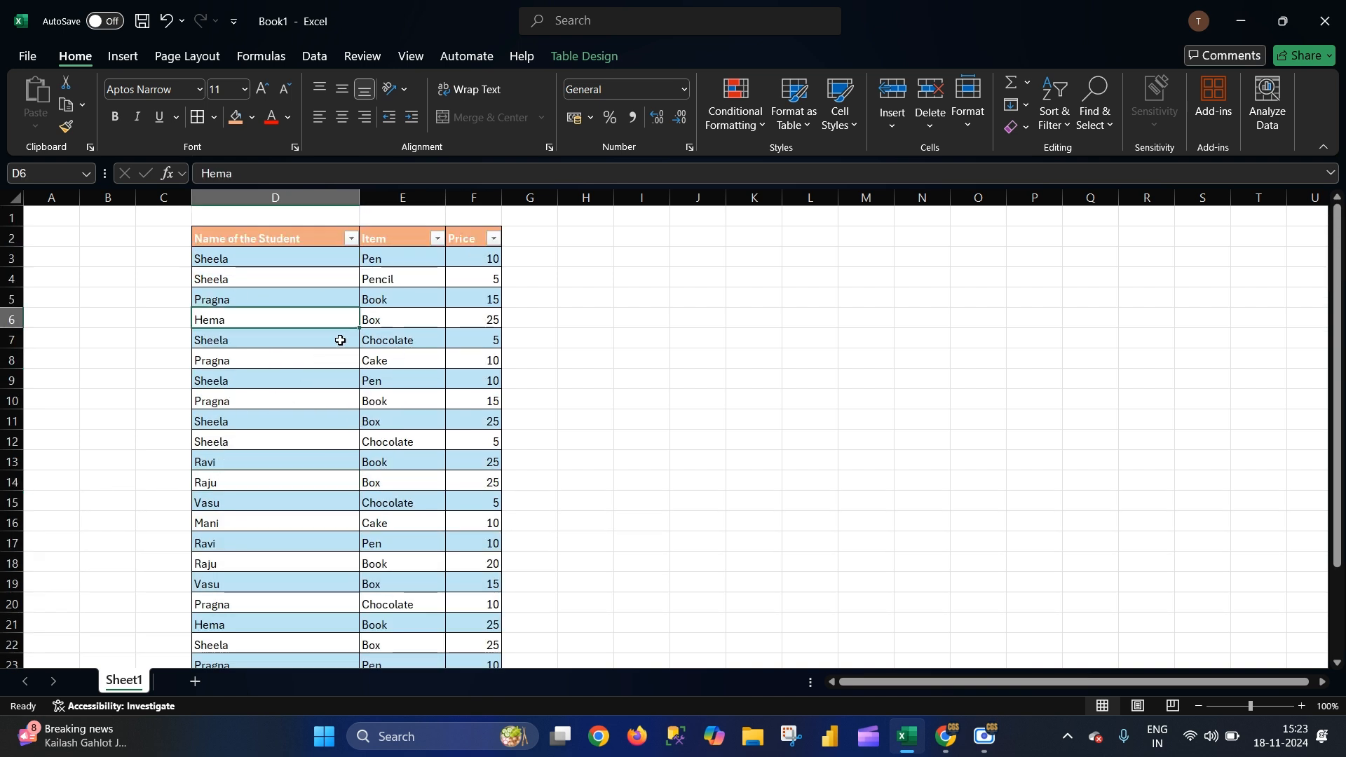
Step: Insert a PivotTable based on Table1 in the existing worksheet, placed at cell J2
click(434, 293)
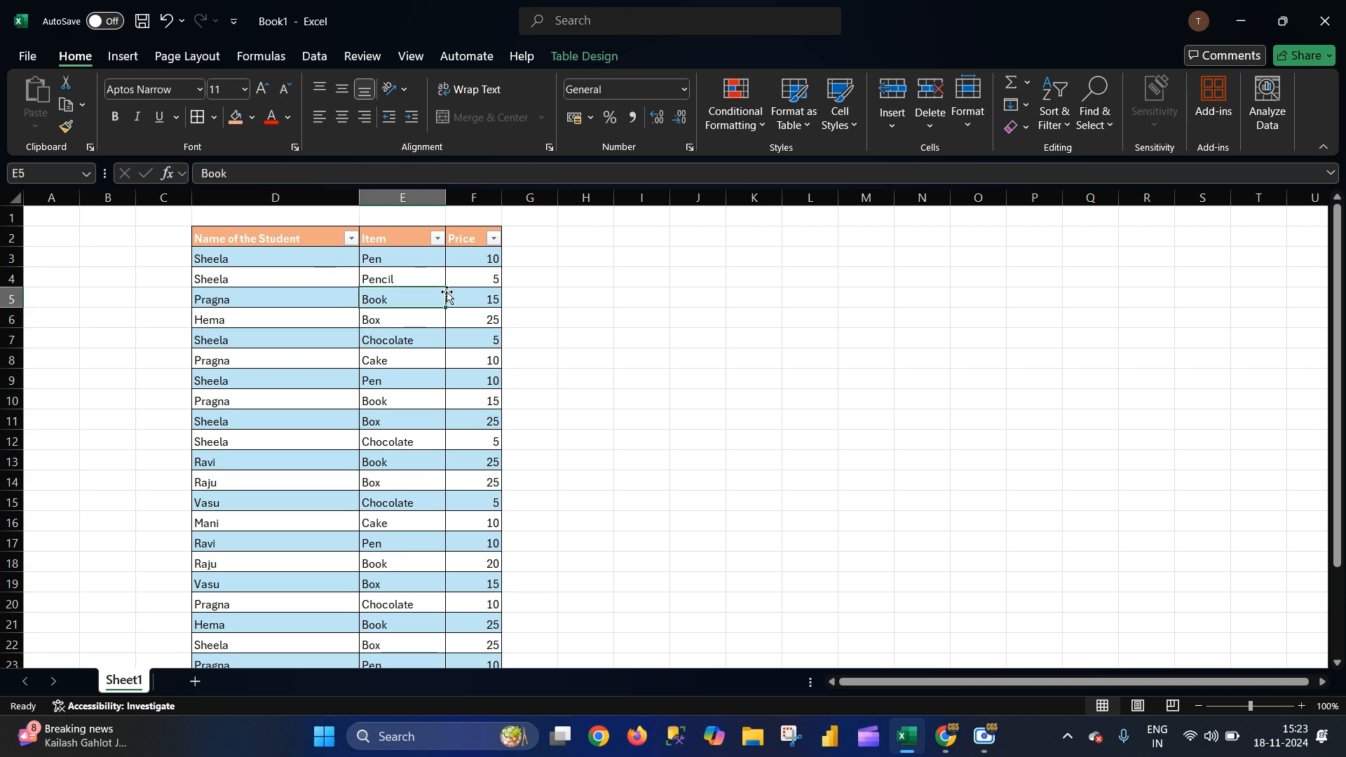
click(123, 56)
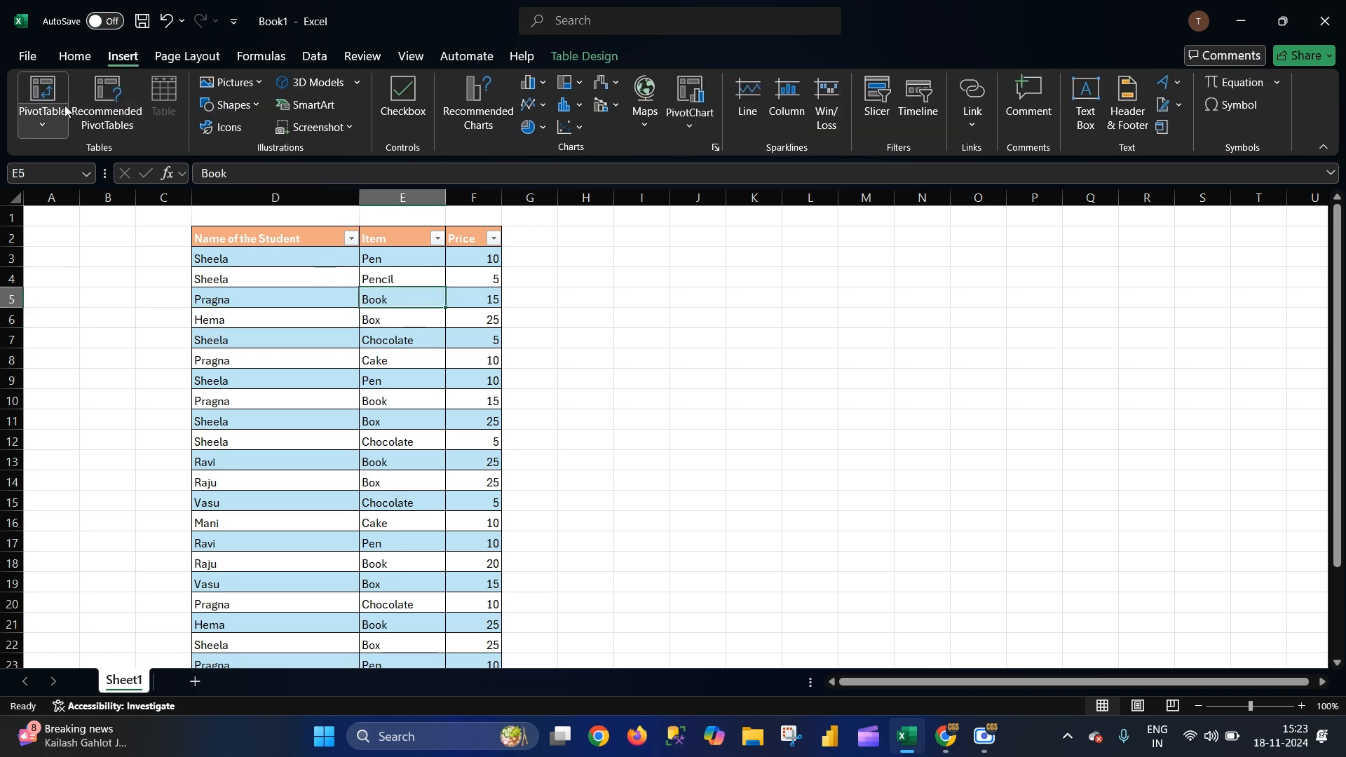
click(48, 86)
scroll(358, 319, up, 1)
scroll(369, 347, down, 4)
scroll(370, 346, up, 4)
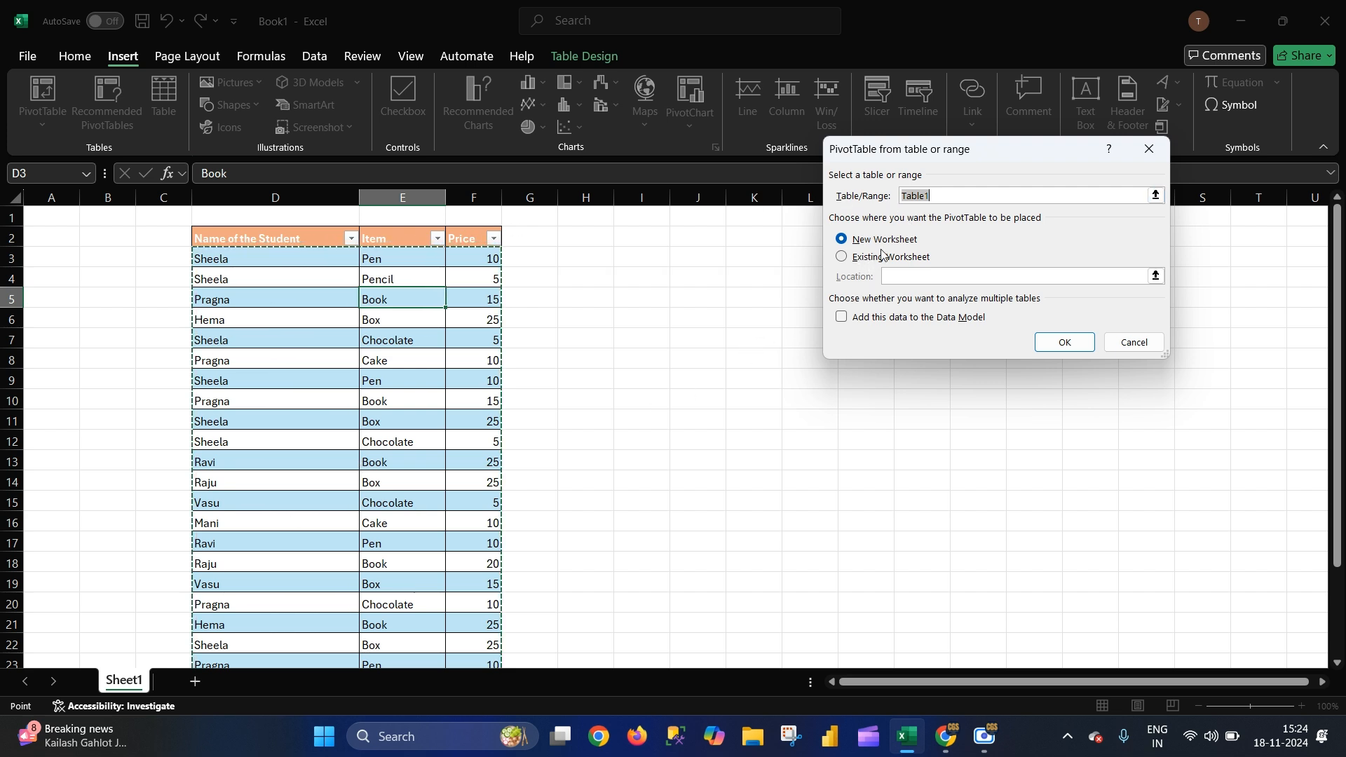
drag(870, 161, 948, 108)
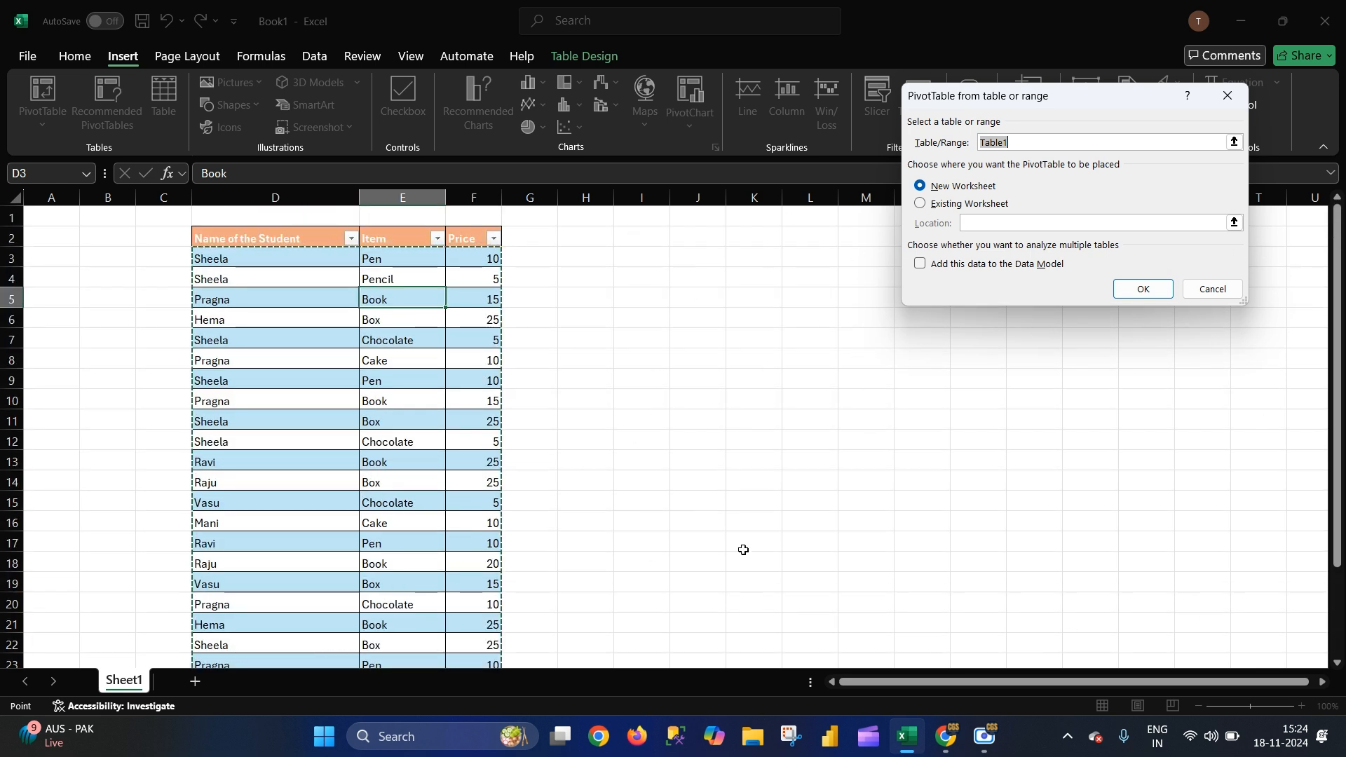
click(950, 204)
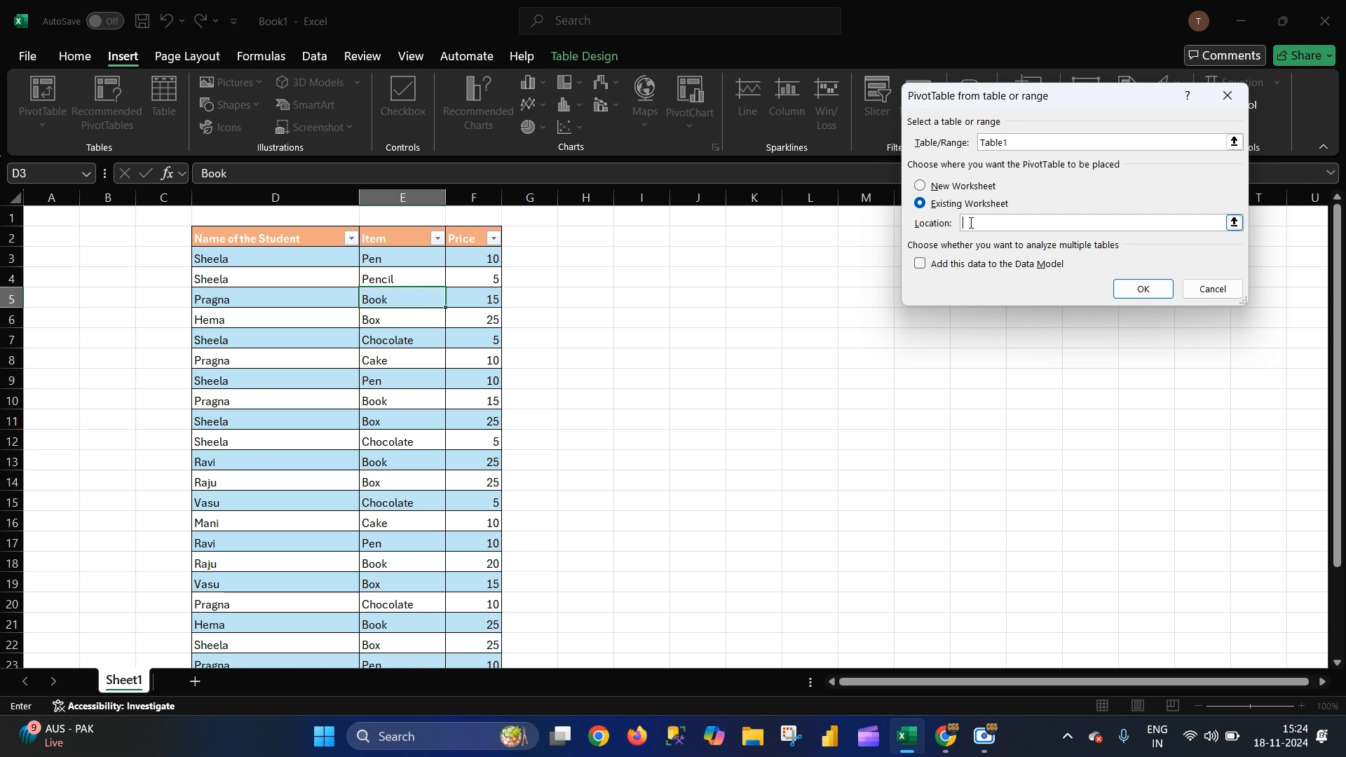
click(694, 233)
click(1142, 288)
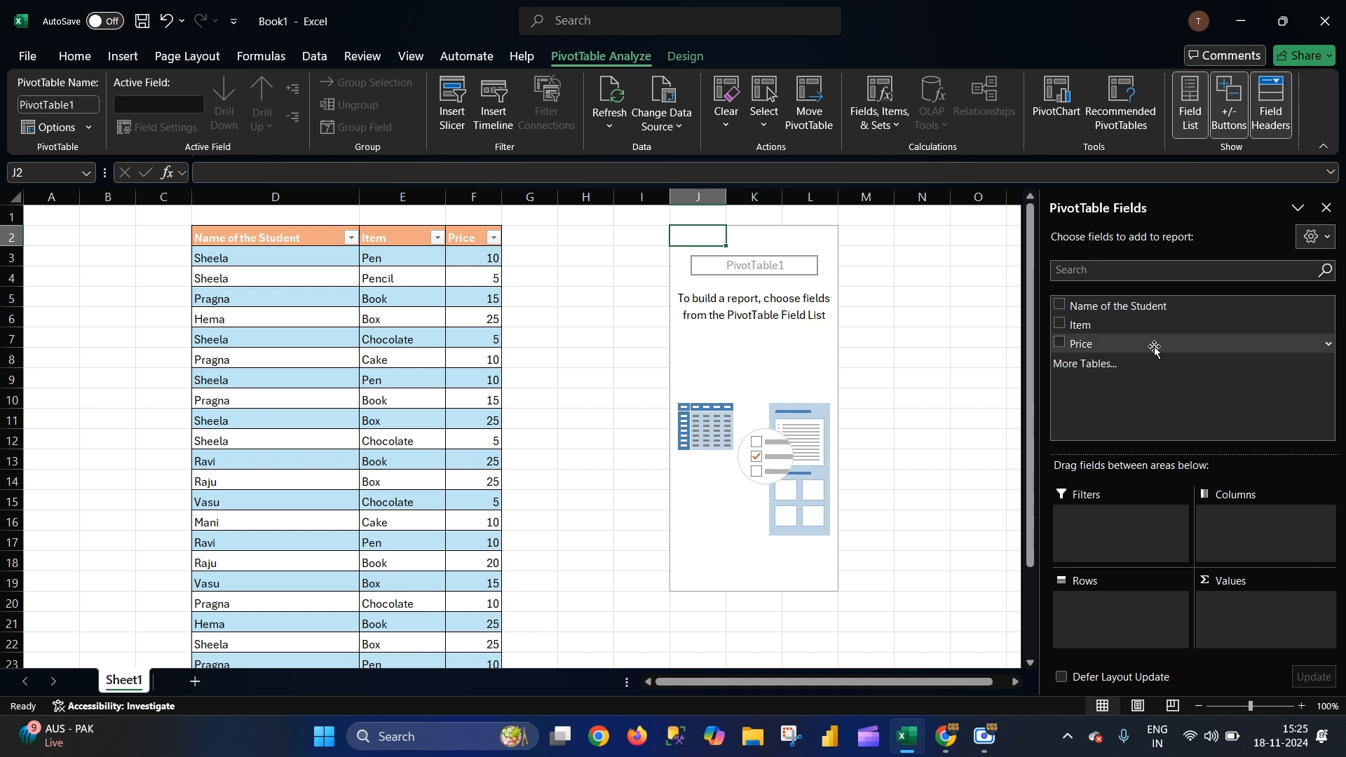
Step: Add the Name of the Student field to the PivotTable's rows and the Price field to its values as a sum
click(1136, 306)
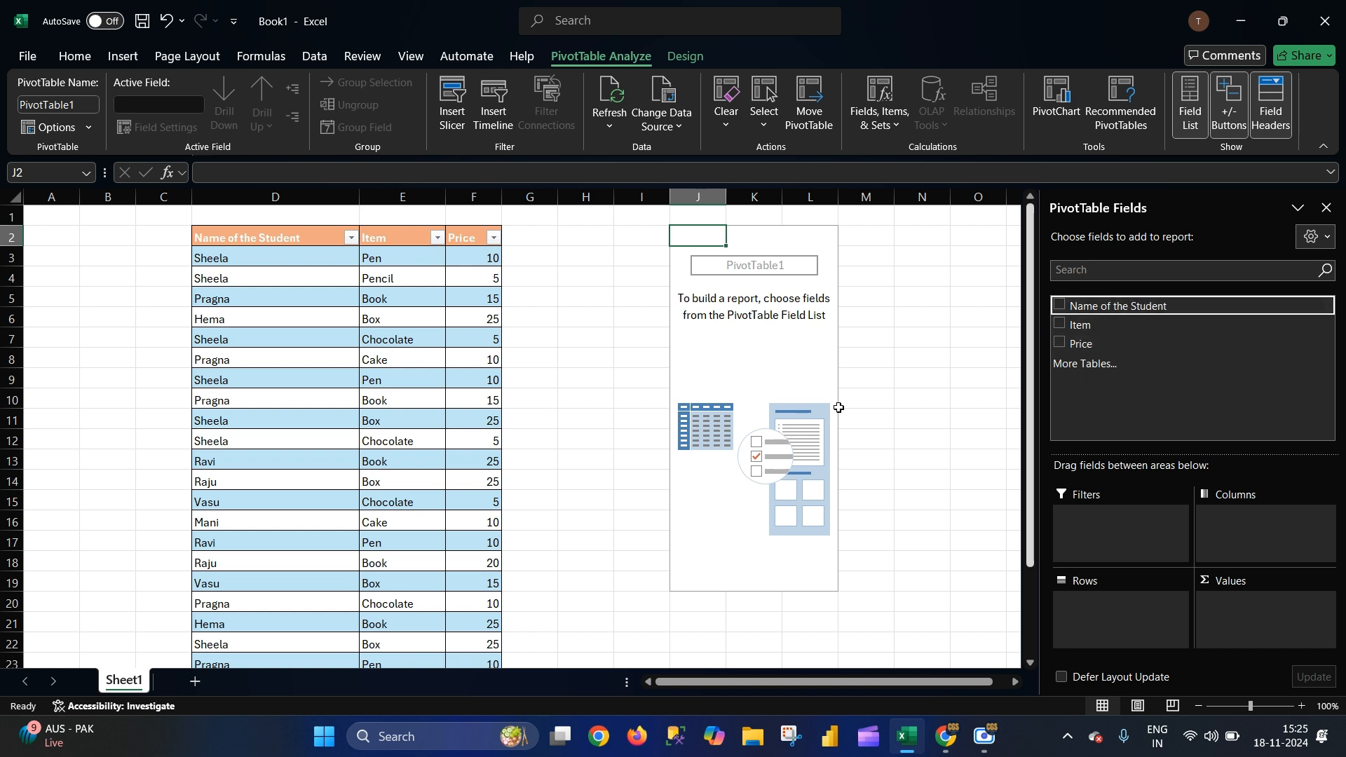
drag(252, 239, 256, 352)
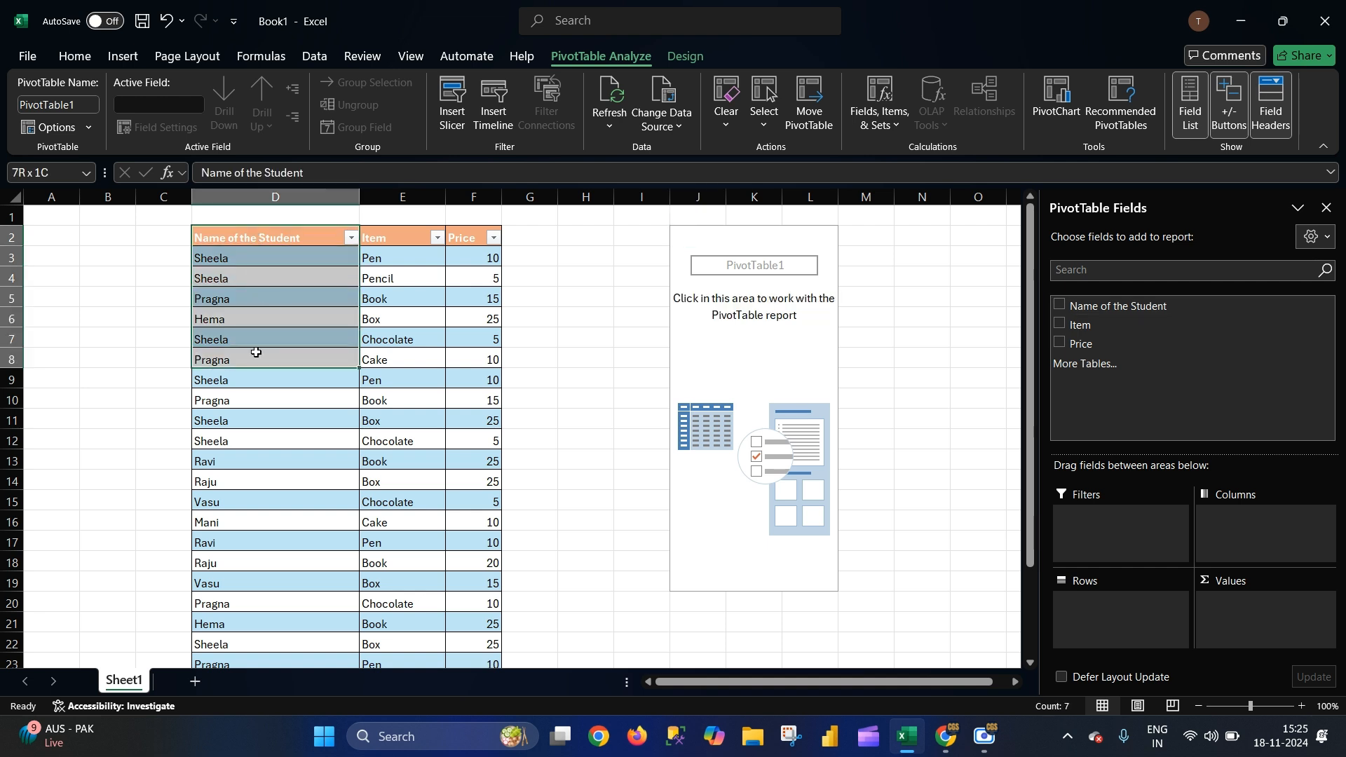
click(260, 278)
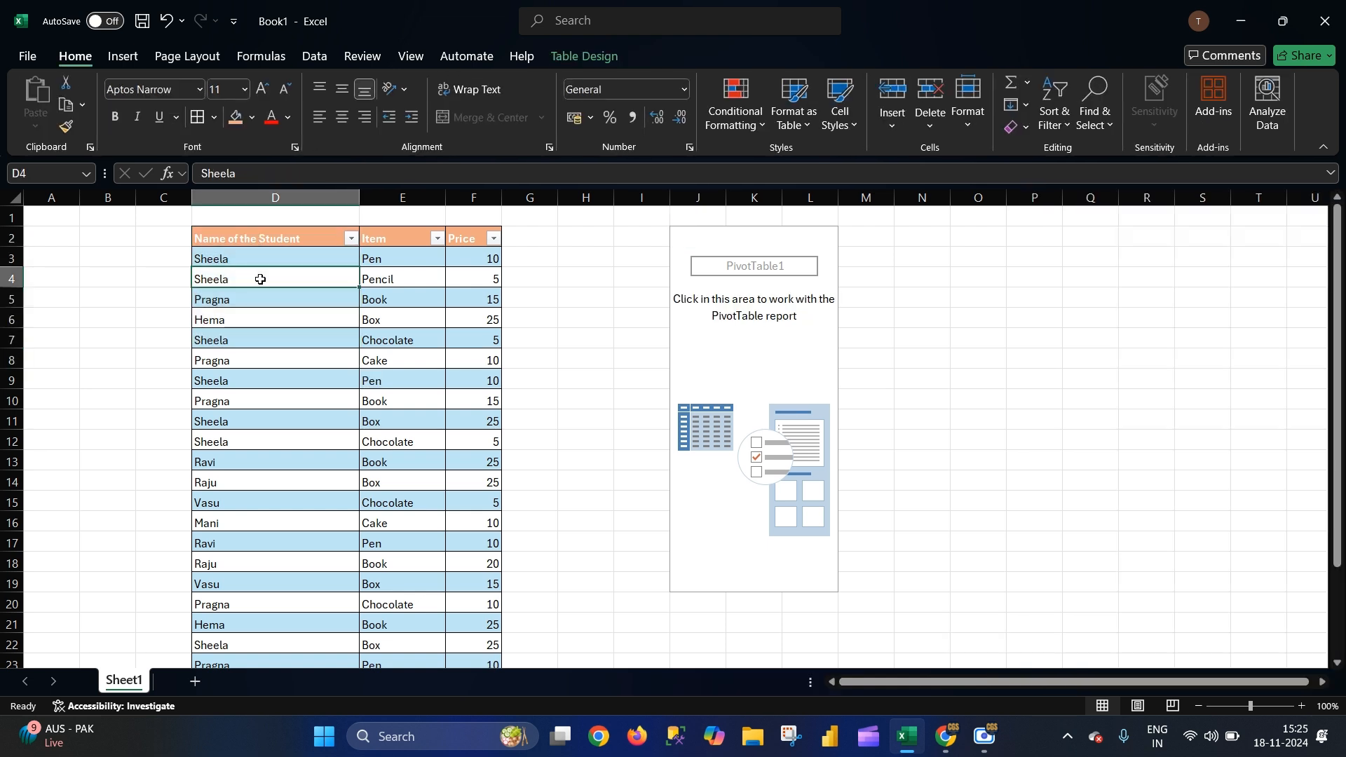
click(747, 420)
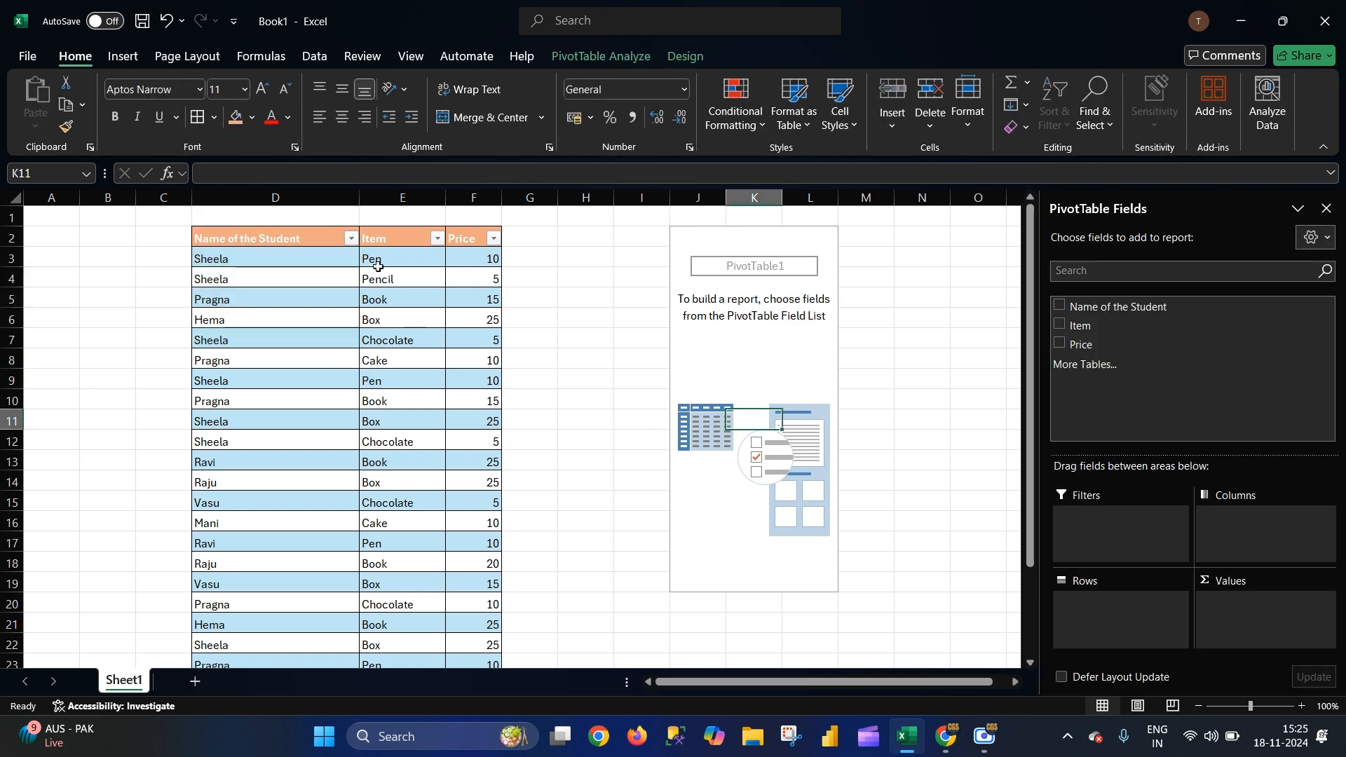
drag(1093, 312, 1124, 619)
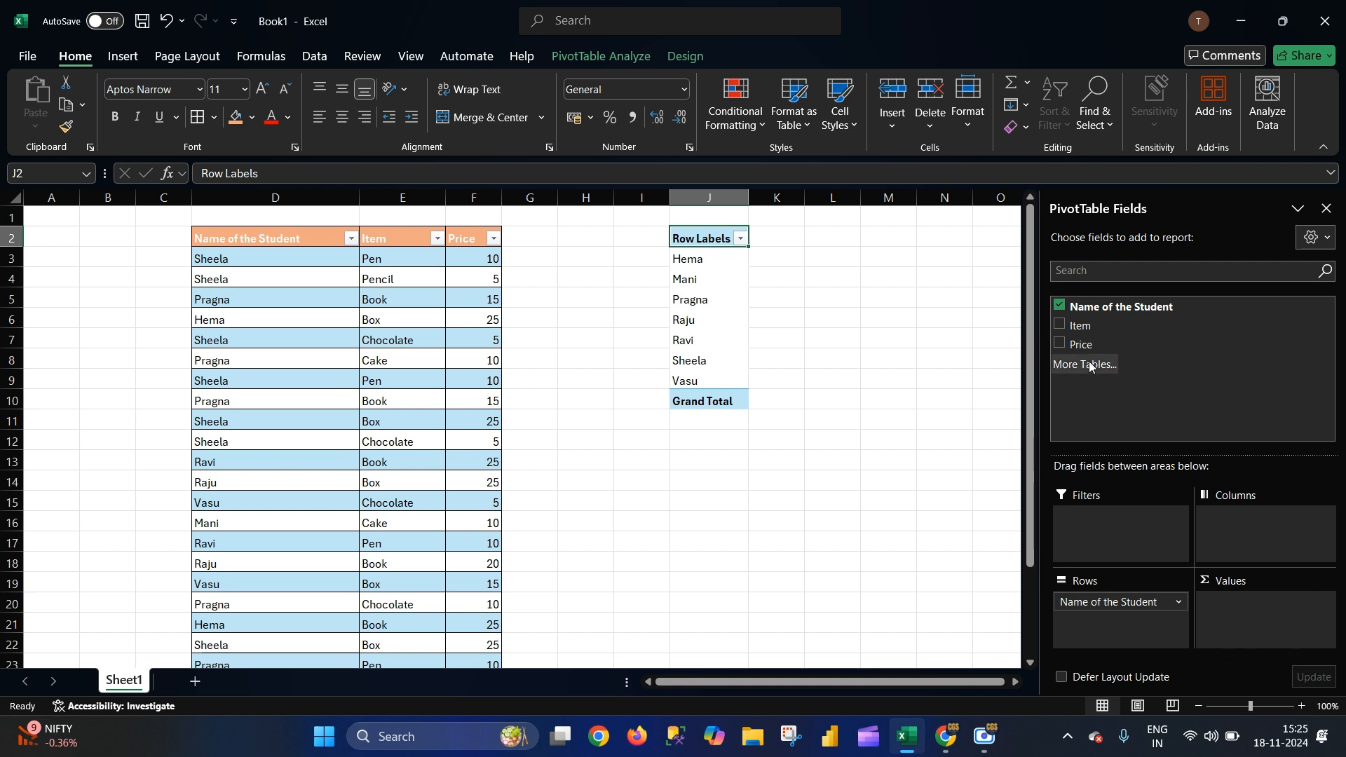
drag(1080, 344, 1250, 624)
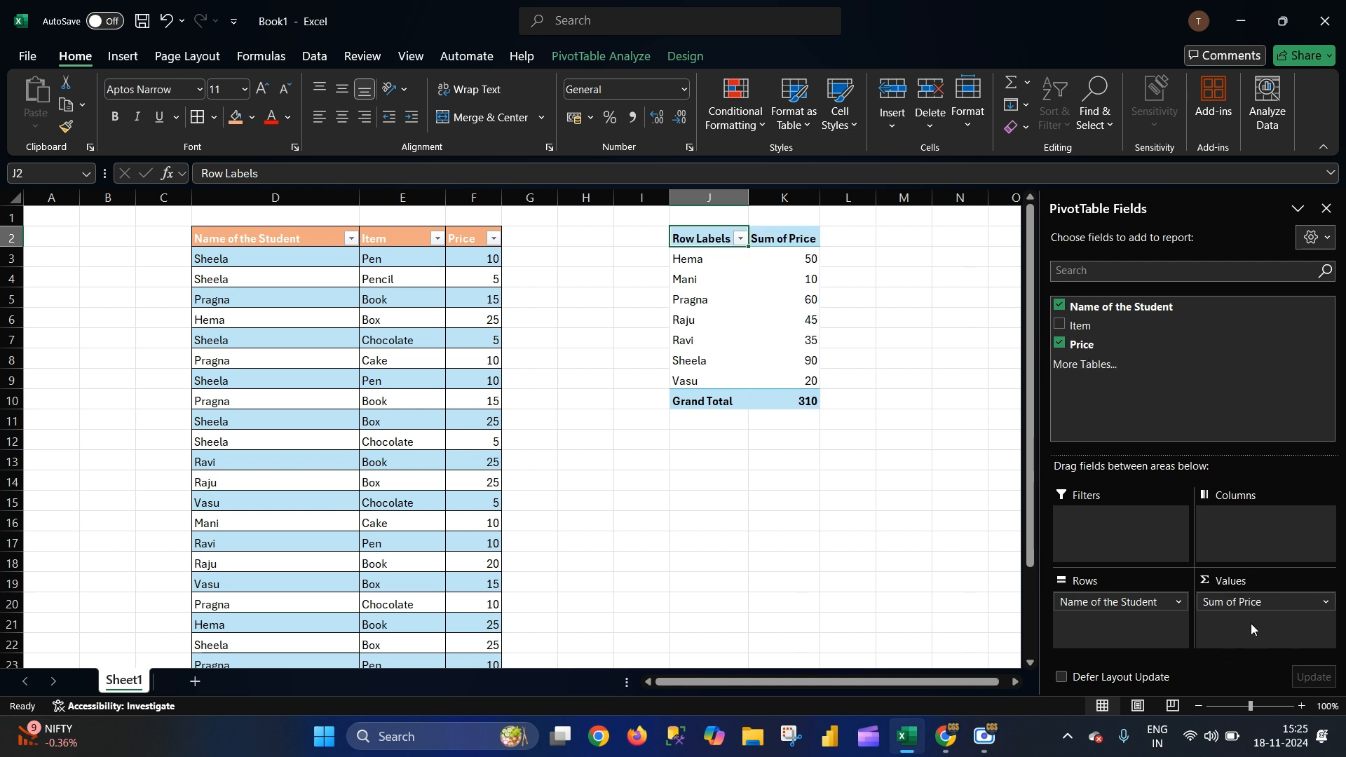
click(934, 397)
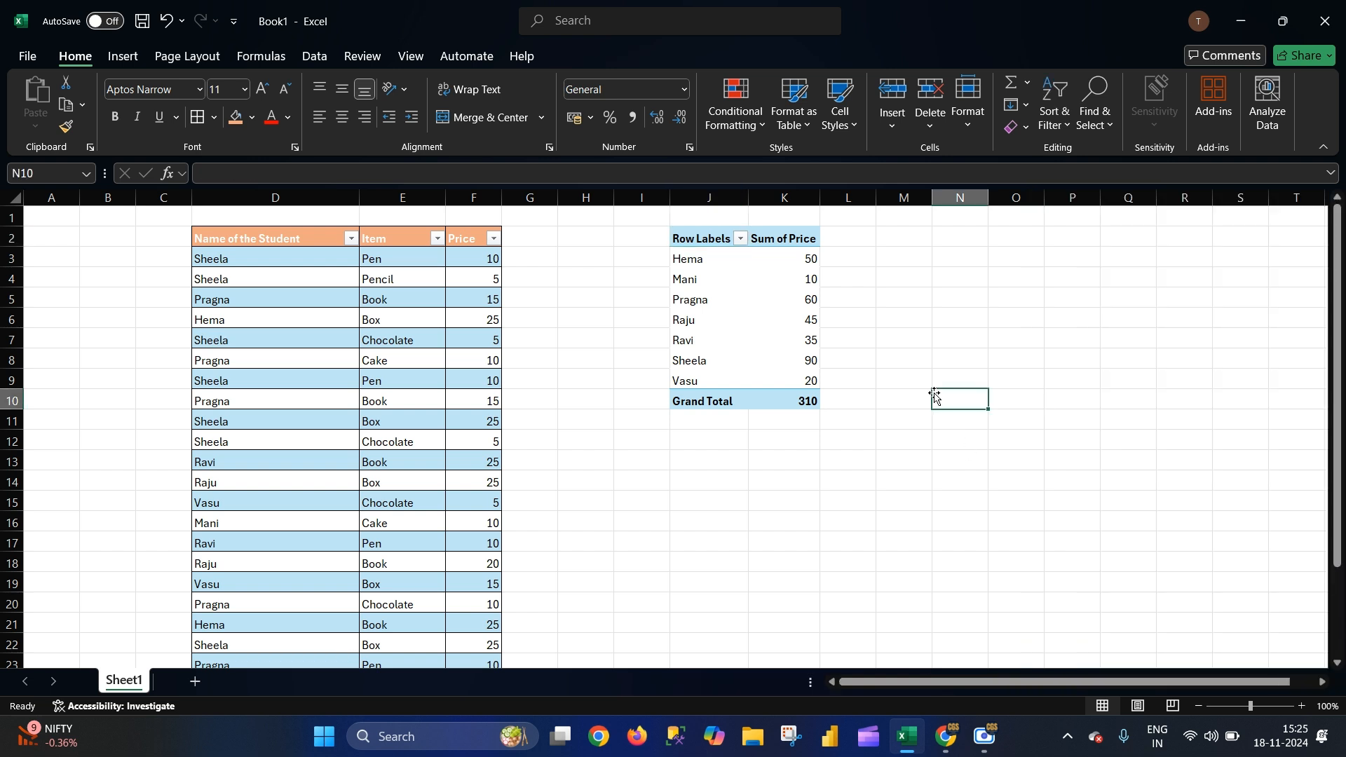
Step: Examine each student's Sum of Price in the PivotTable and look through the source table's rows for comparison
click(752, 319)
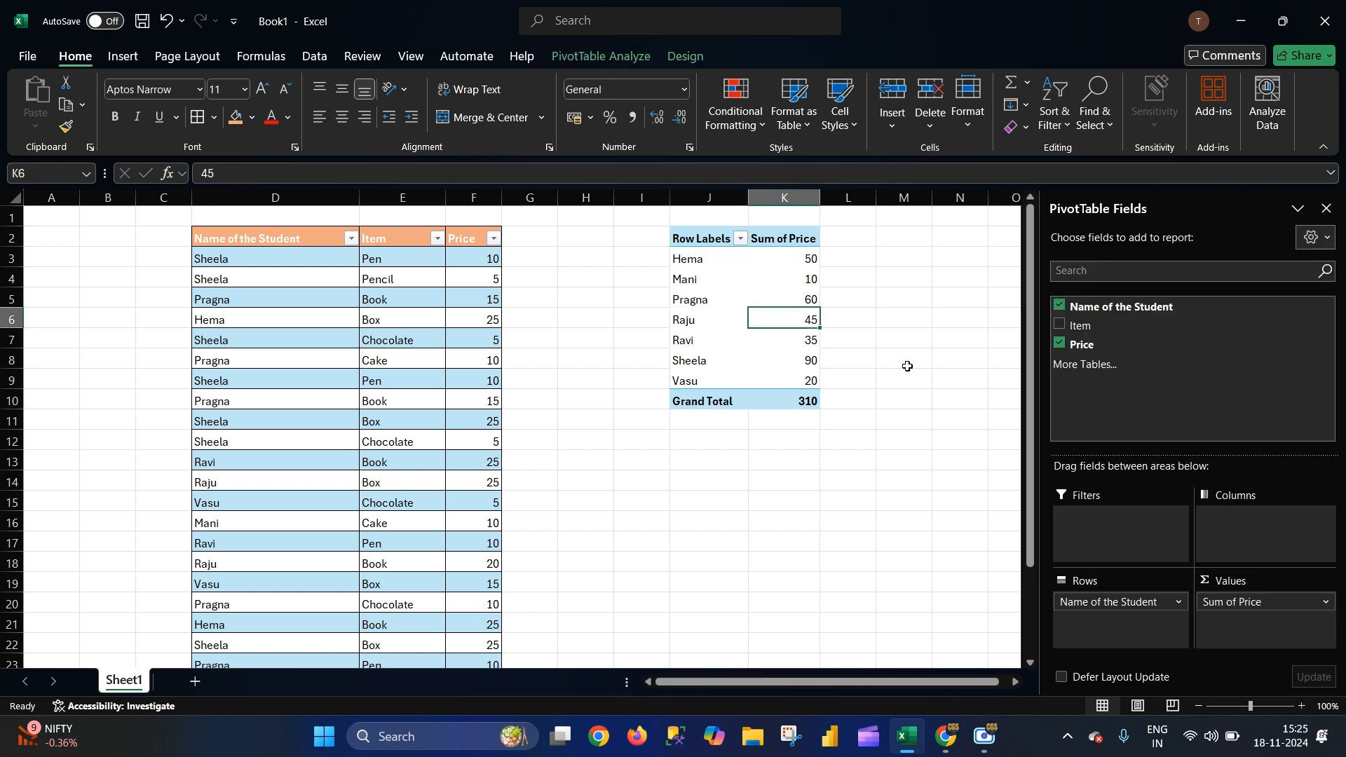
click(778, 262)
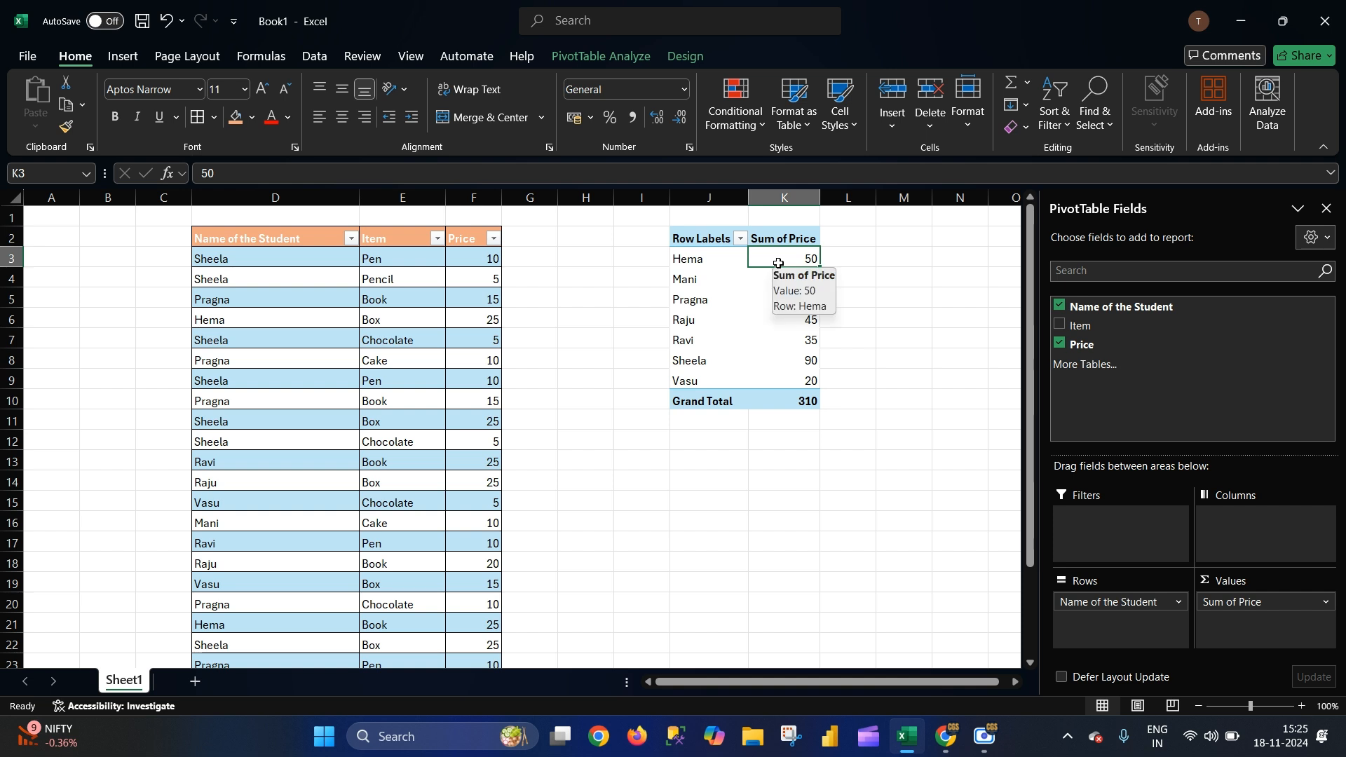
click(778, 280)
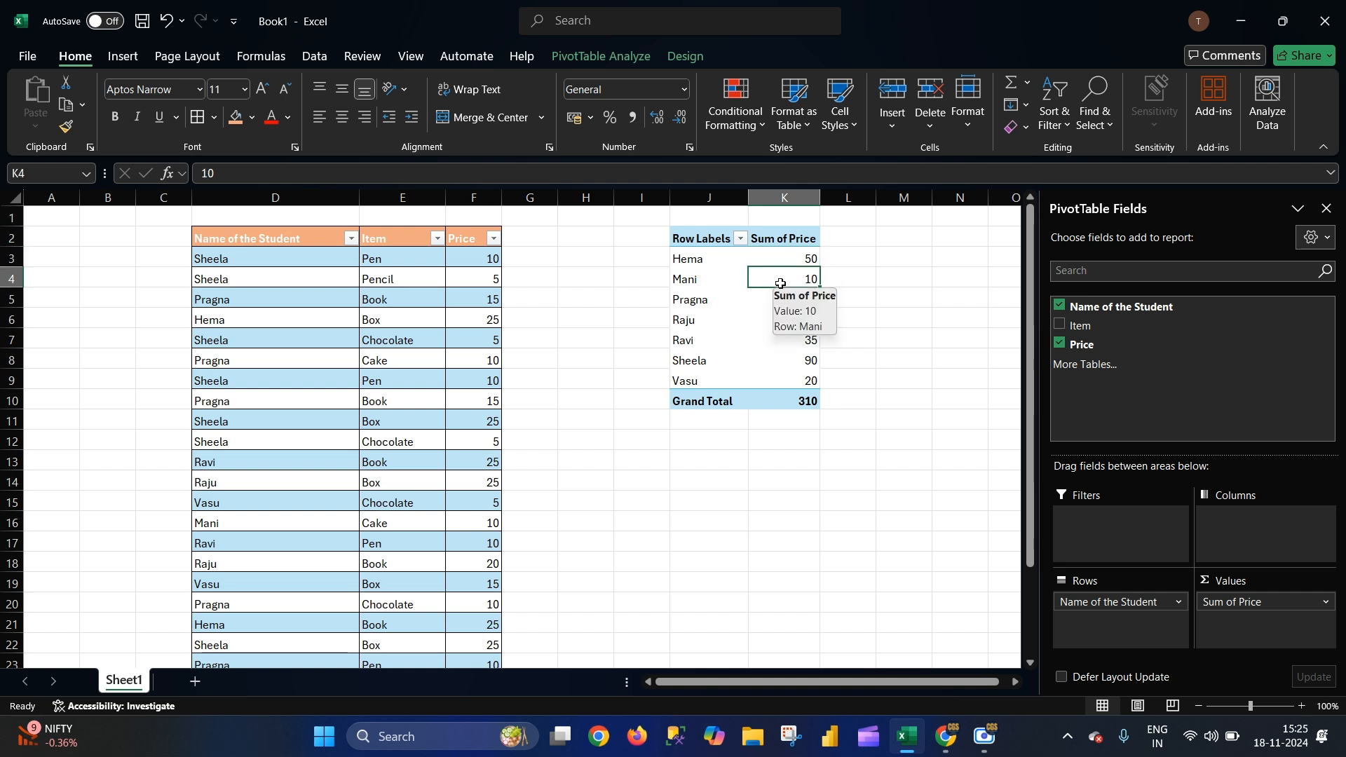
click(892, 319)
click(765, 363)
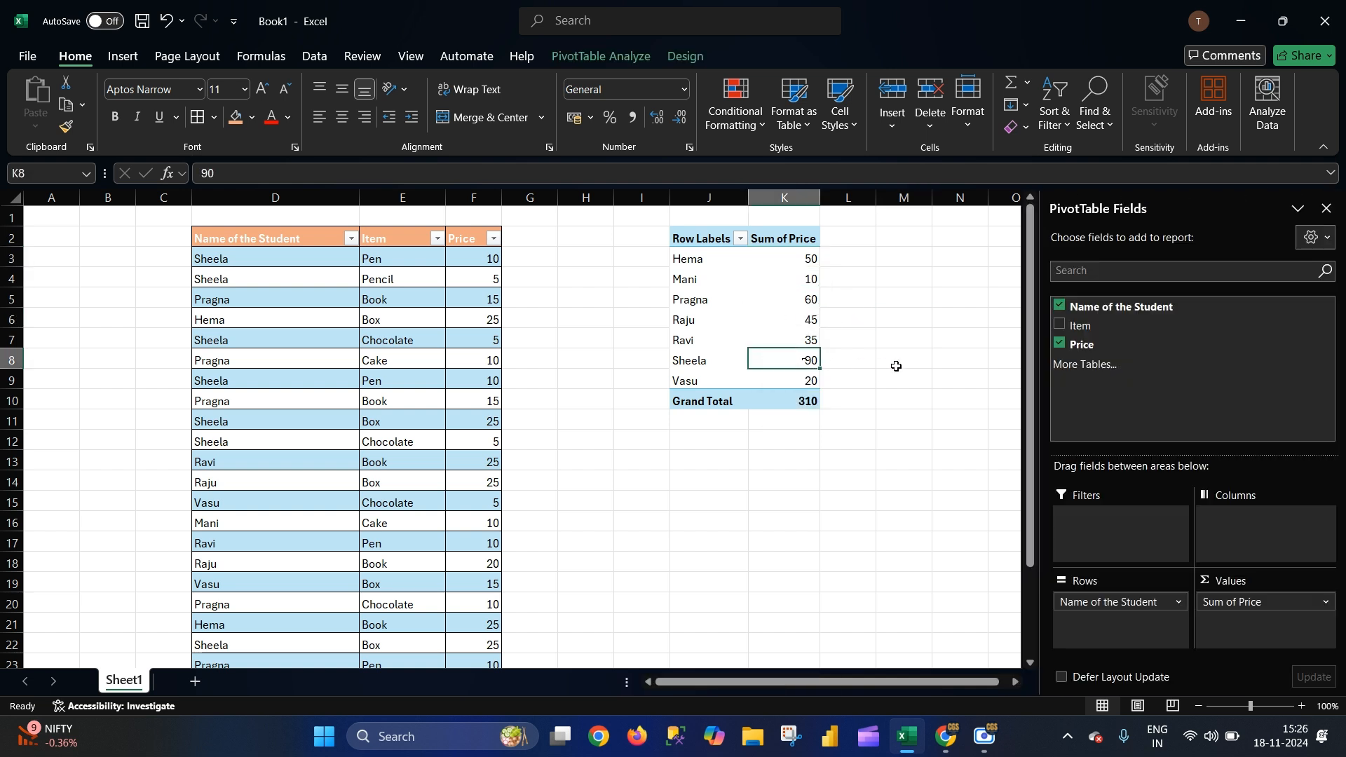
click(785, 379)
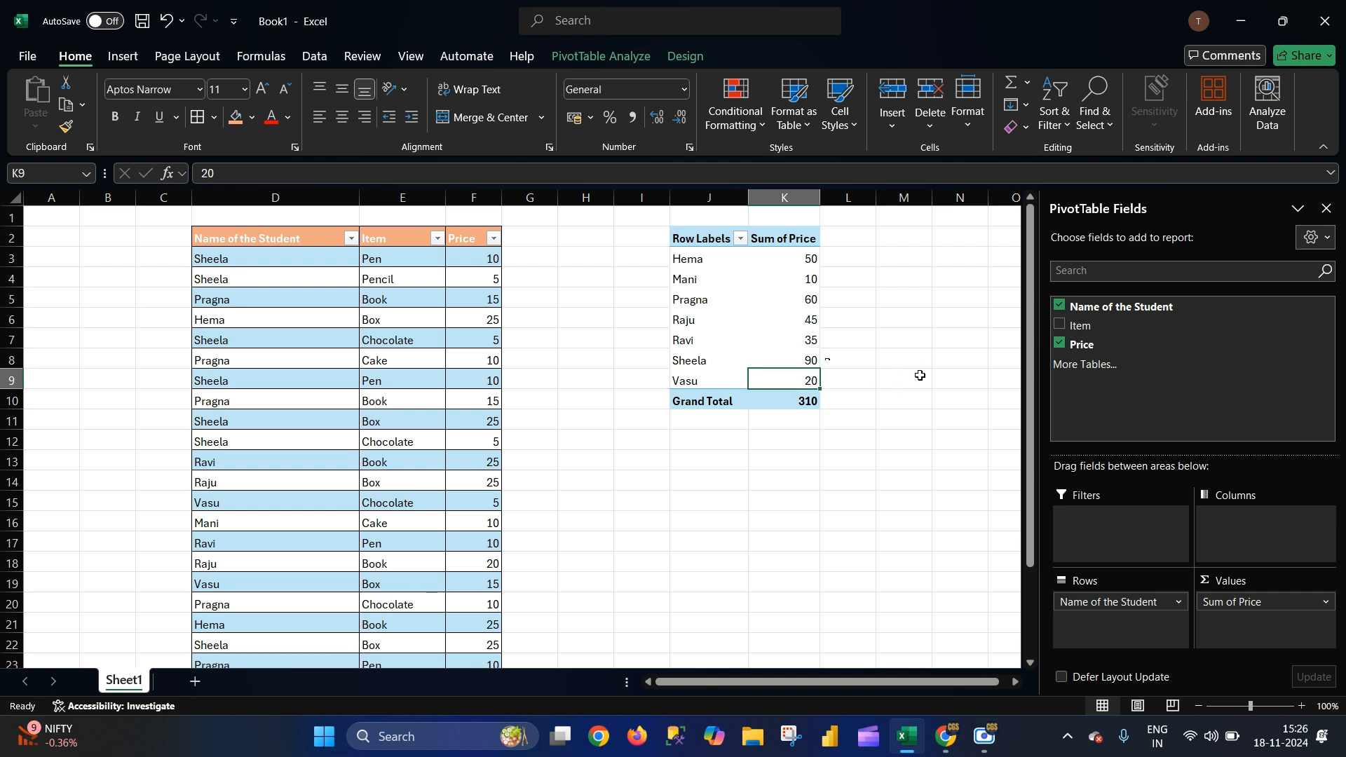
click(919, 376)
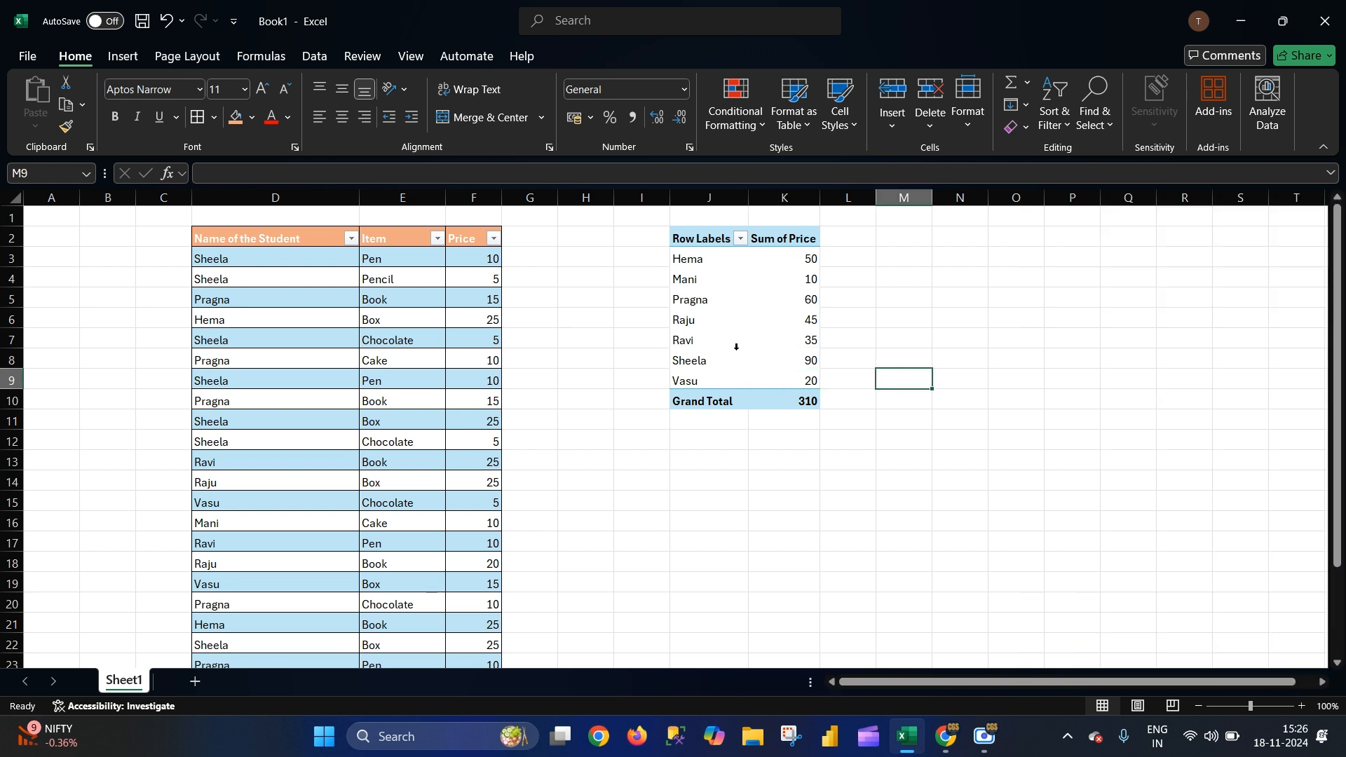
click(759, 347)
scroll(477, 406, down, 3)
scroll(428, 420, up, 3)
scroll(427, 421, down, 1)
scroll(436, 439, up, 1)
scroll(436, 439, down, 1)
scroll(445, 439, up, 1)
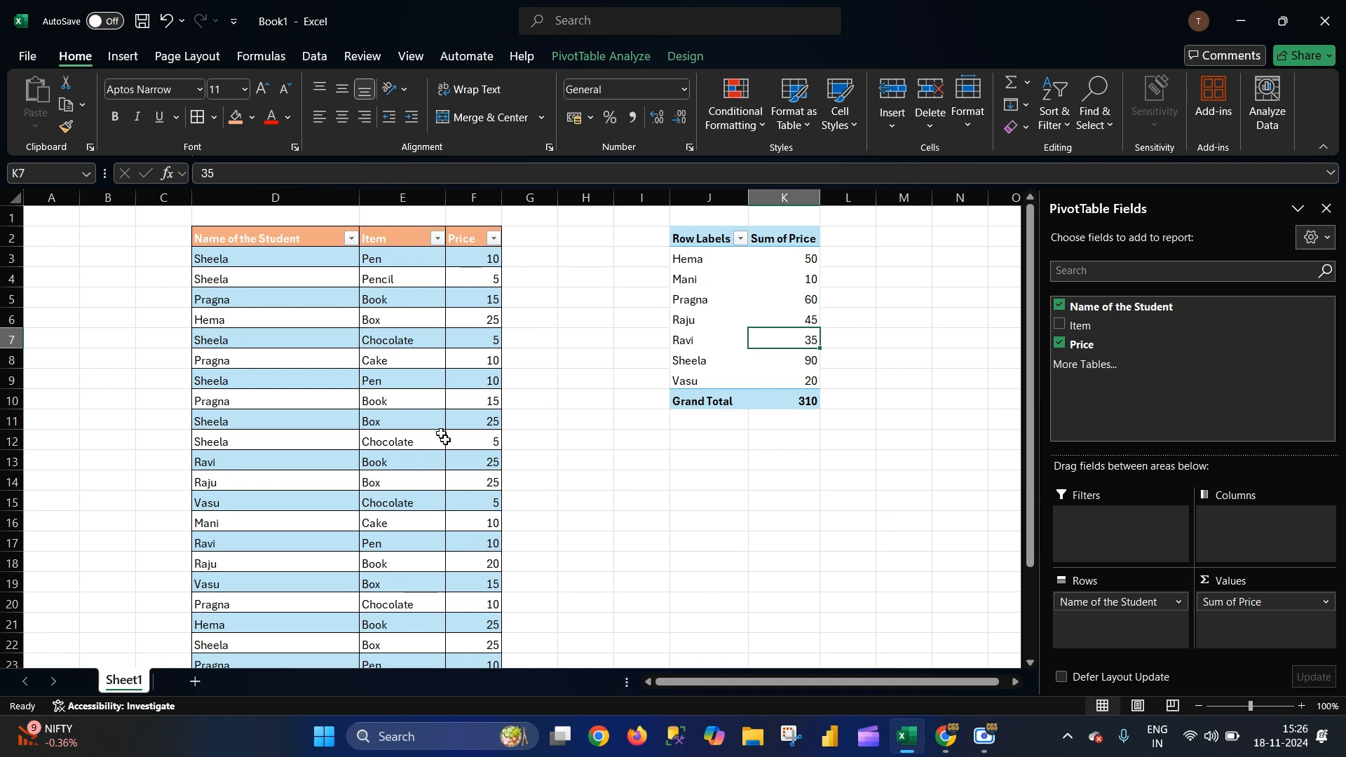
click(694, 440)
click(679, 259)
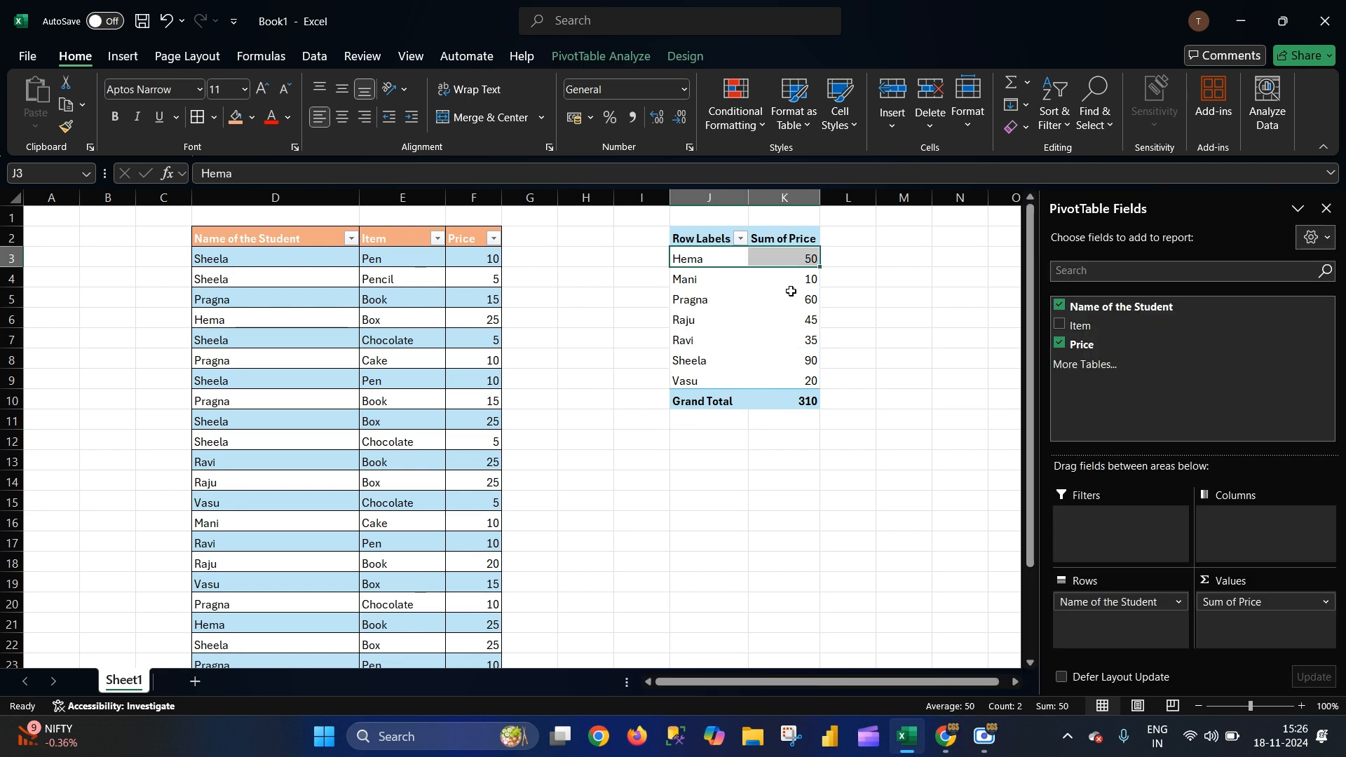
click(801, 303)
click(886, 410)
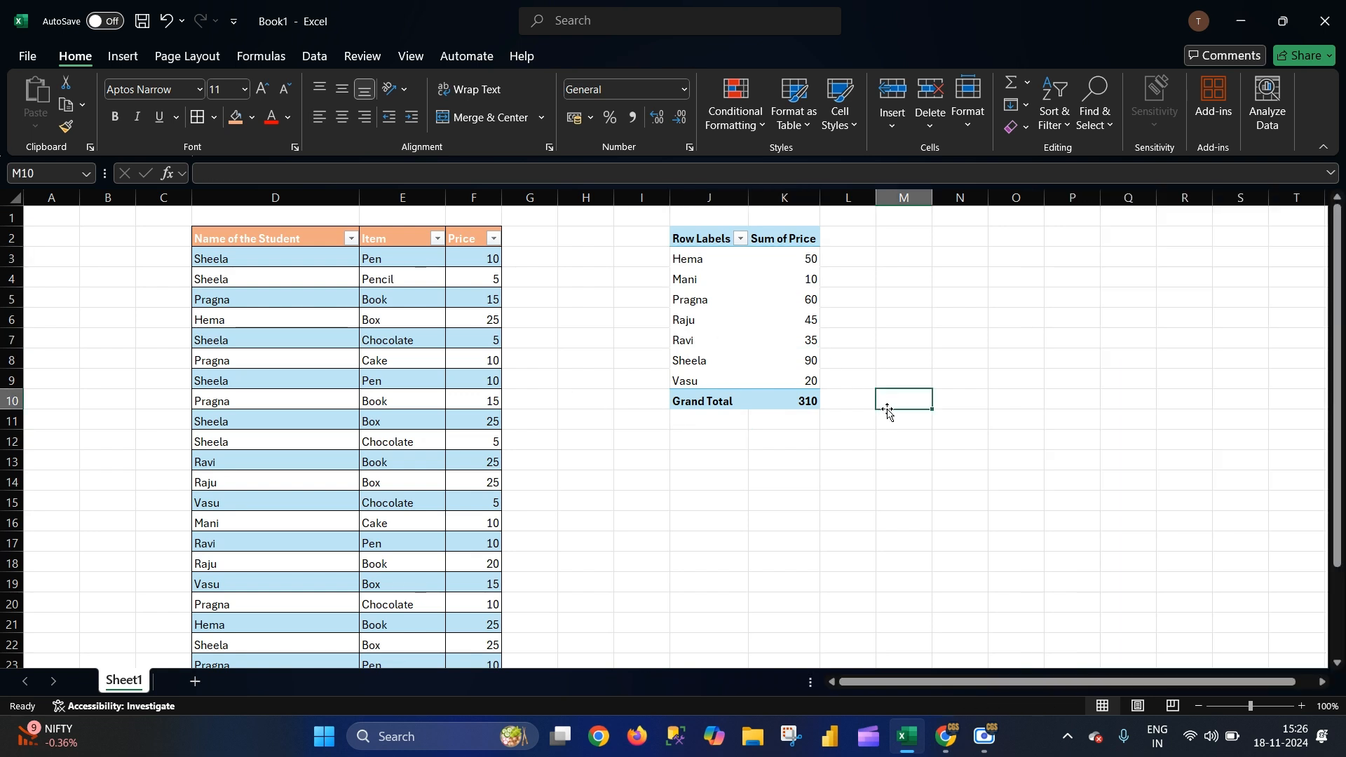
click(452, 397)
click(659, 512)
Step: Insert a second PivotTable based on Table1 in the existing worksheet, placed at cell J13
click(329, 397)
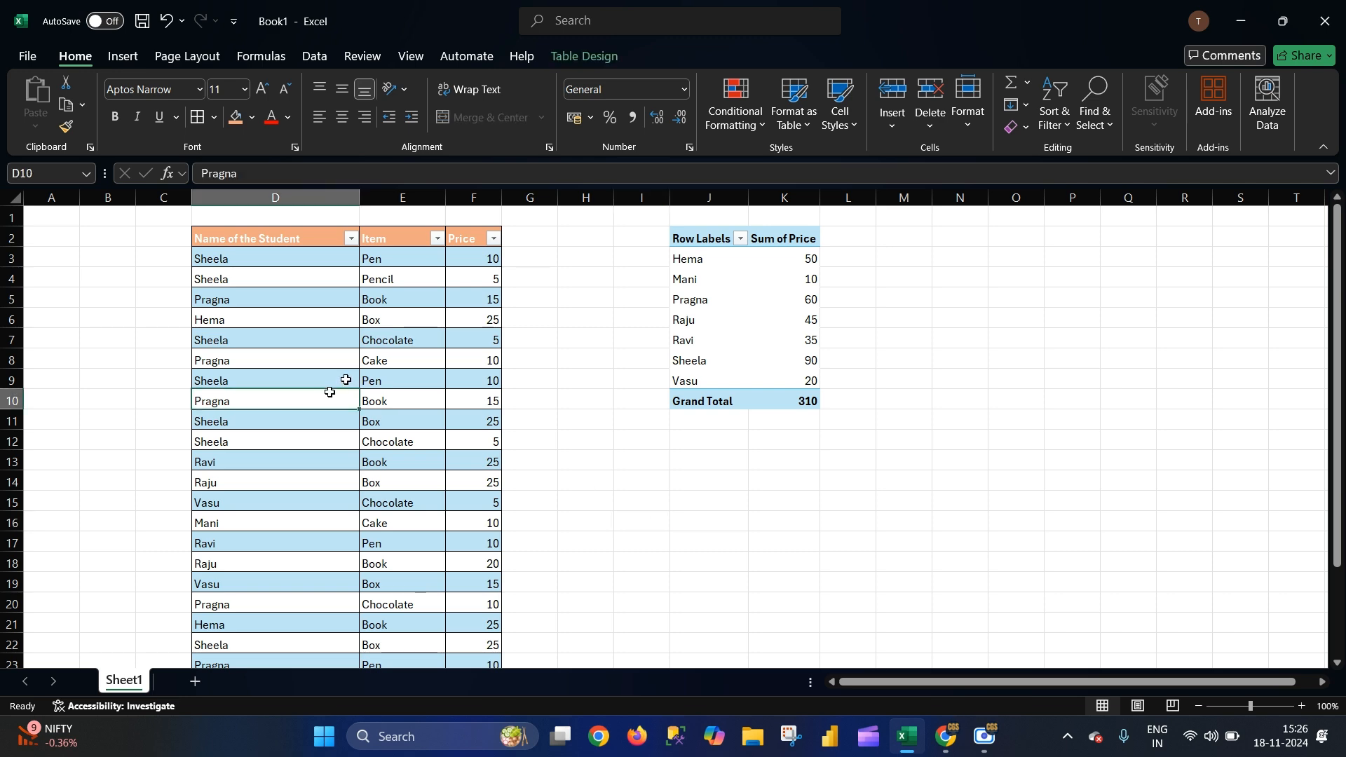
click(122, 56)
click(42, 95)
scroll(315, 284, up, 1)
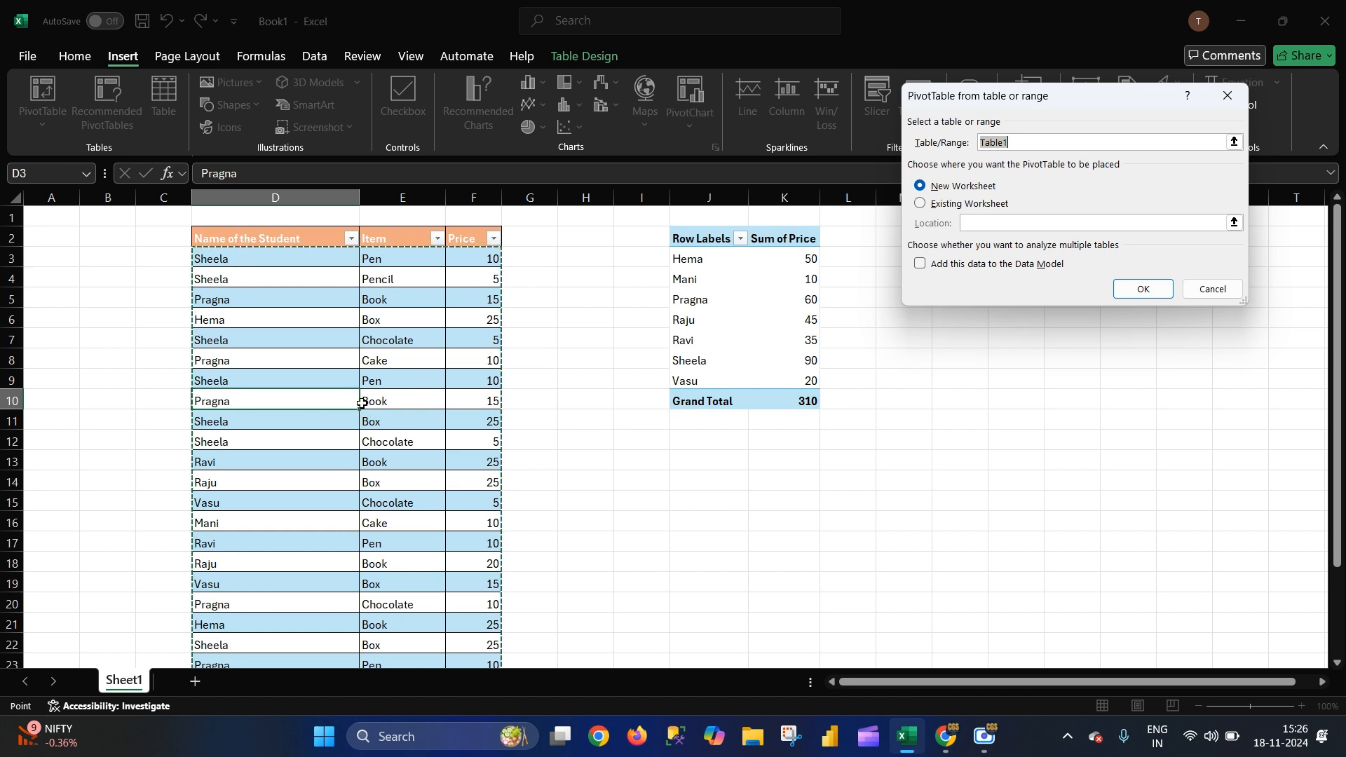
click(963, 205)
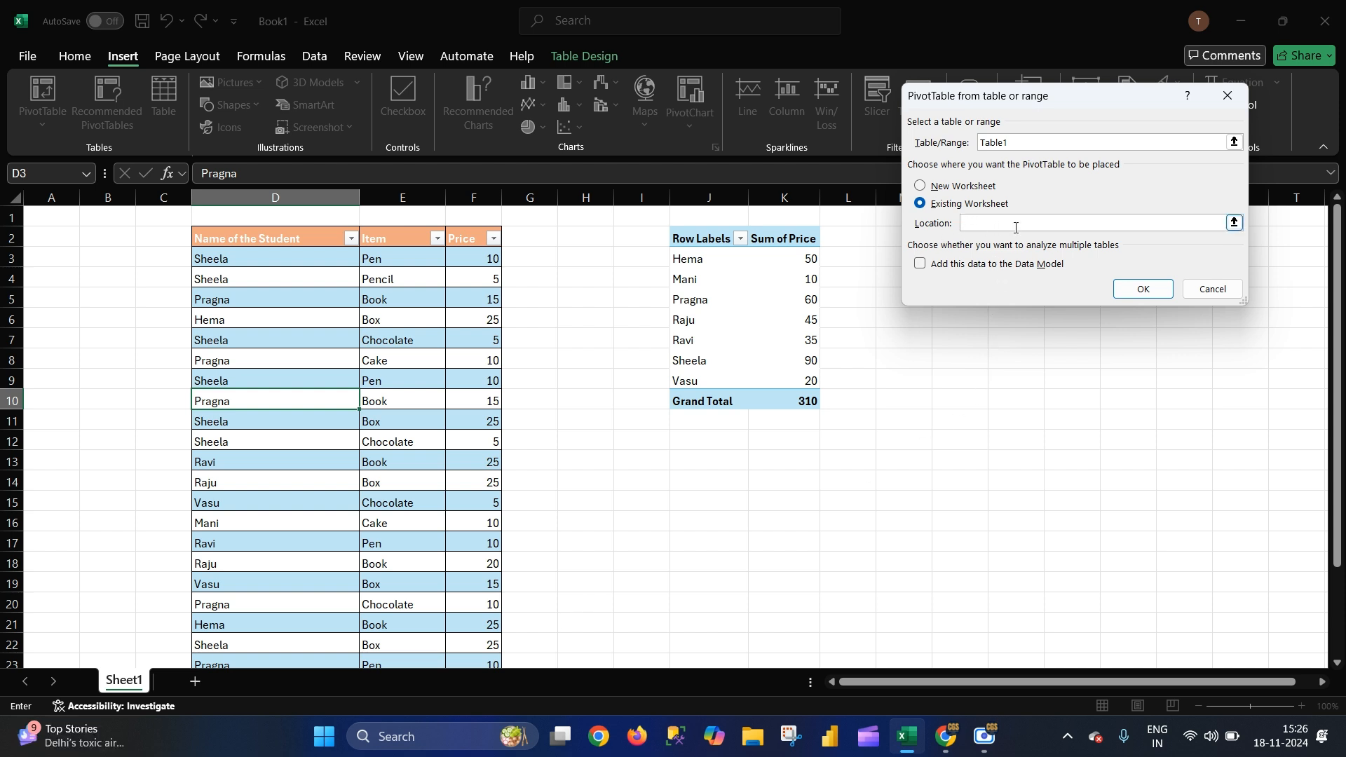
click(692, 455)
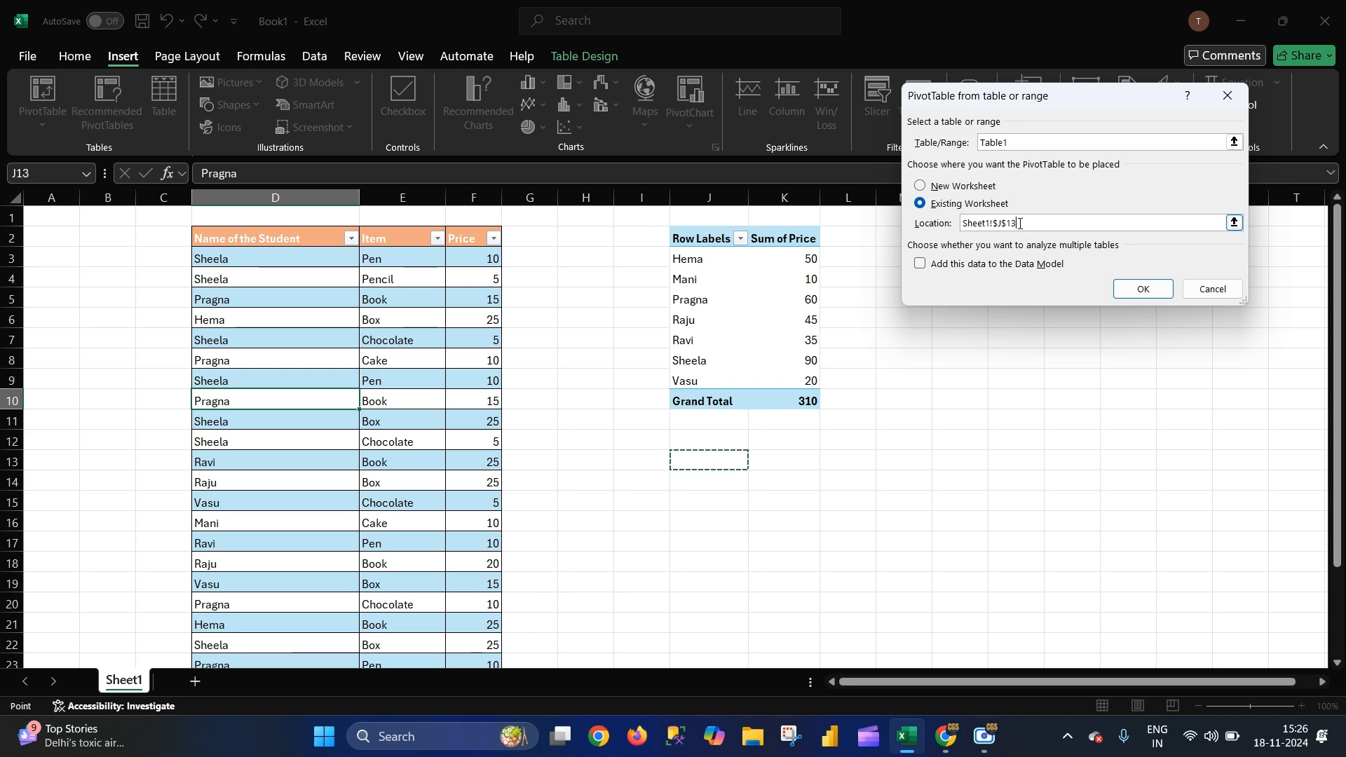
click(1143, 288)
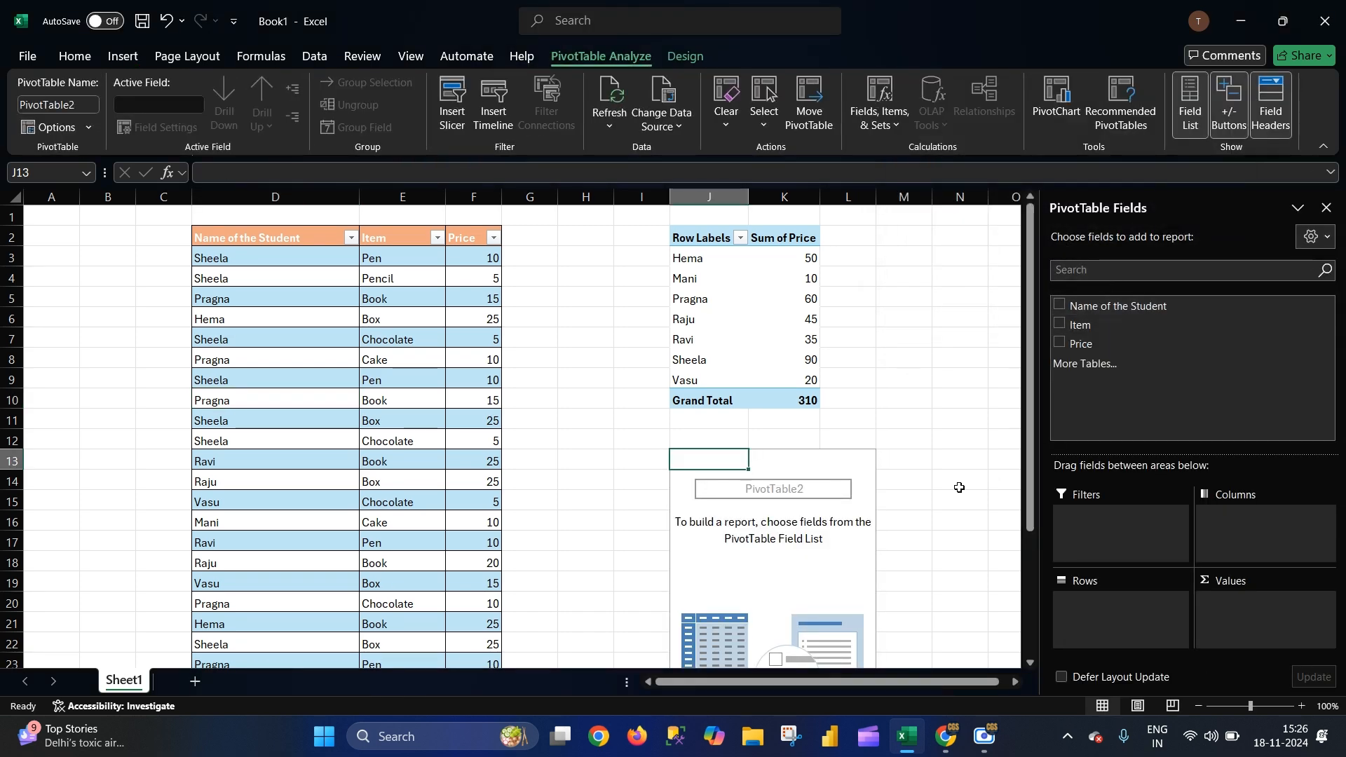
Step: Add the Name of the Student field to the new PivotTable's rows and the Item field to its values as a count
scroll(958, 487, down, 1)
scroll(958, 487, up, 1)
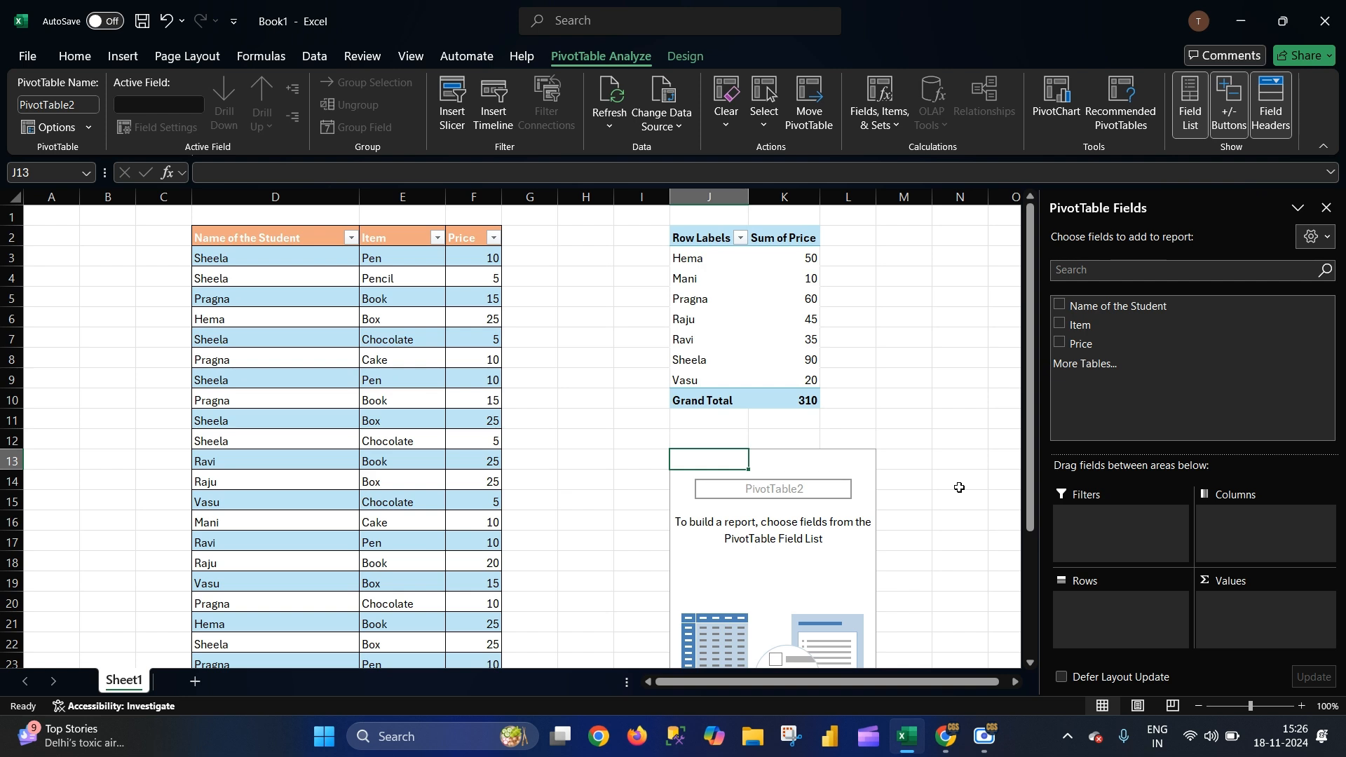
drag(1102, 305, 1141, 631)
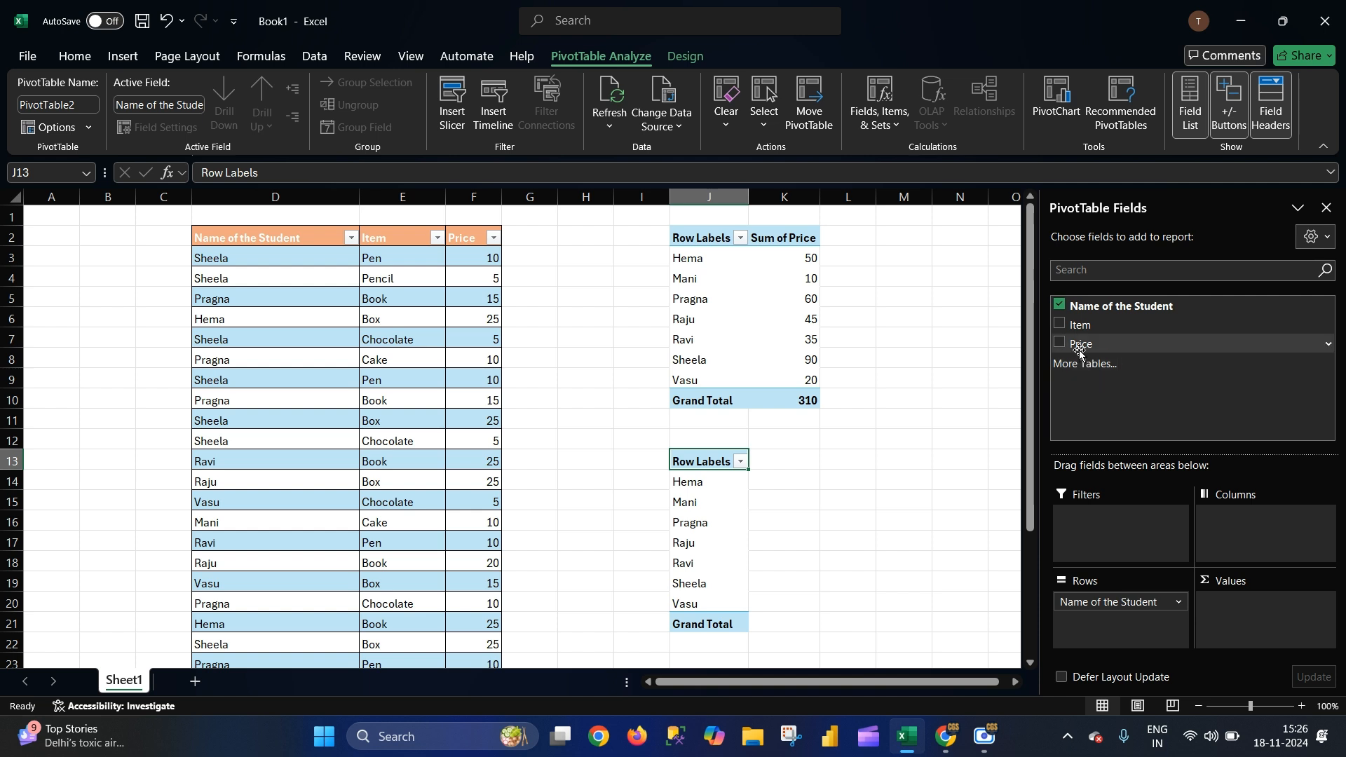
drag(1082, 328, 1223, 610)
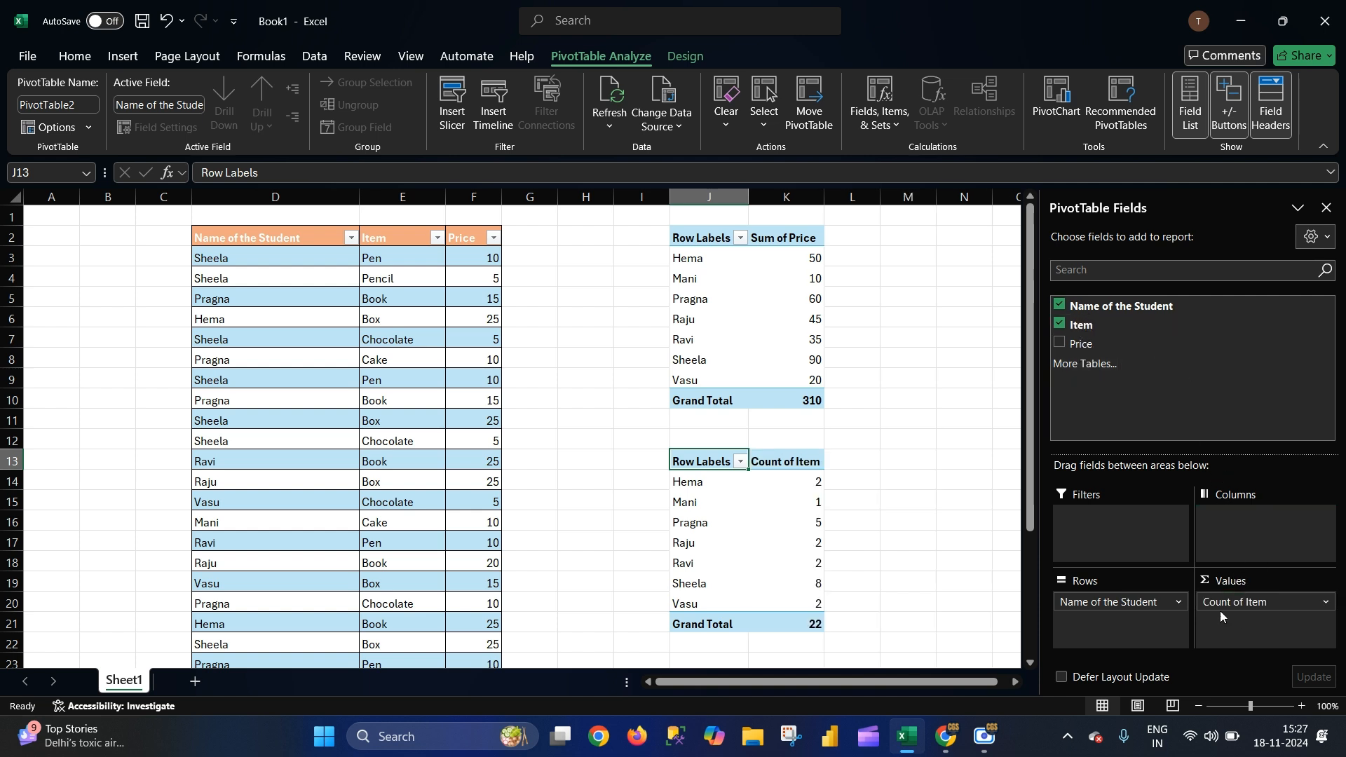
click(996, 485)
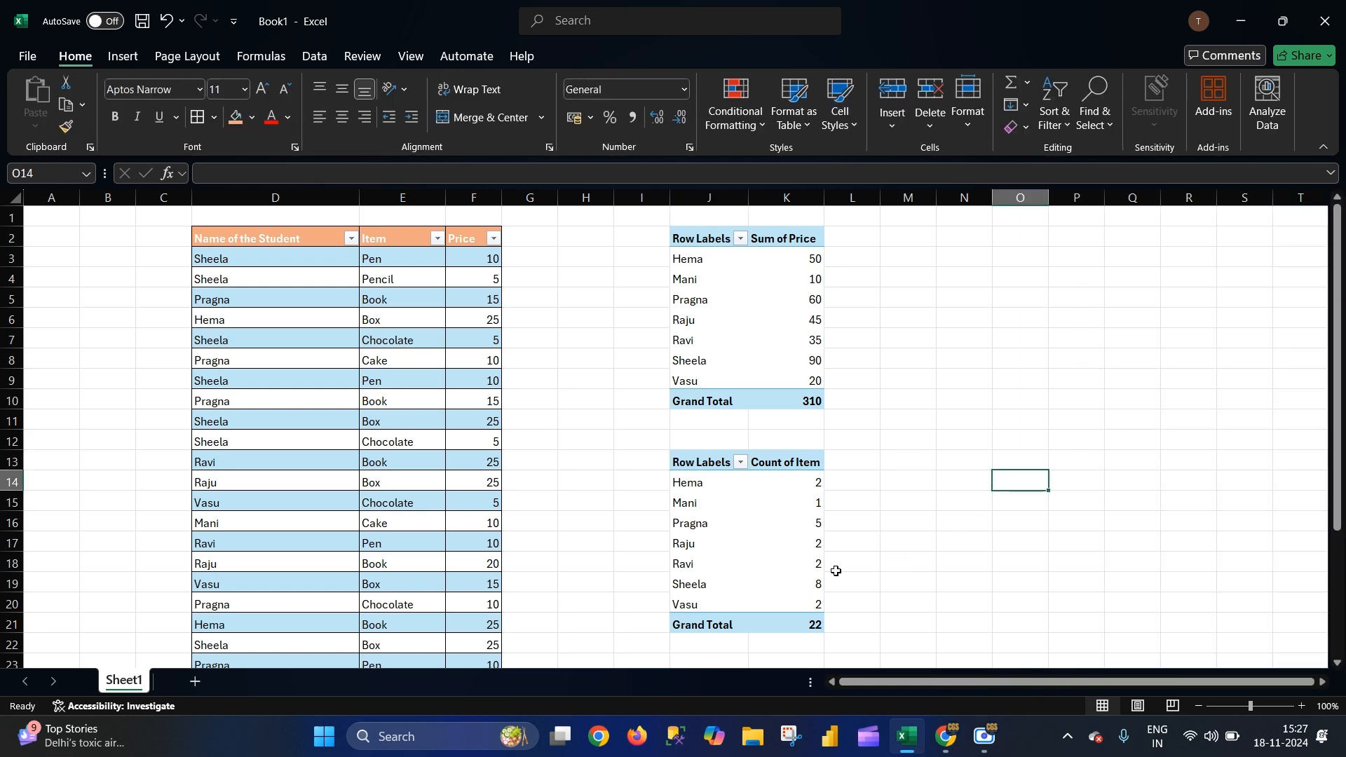
Step: Examine individual students' Count of Item values and compare them with their Sum of Price in the first PivotTable
click(799, 586)
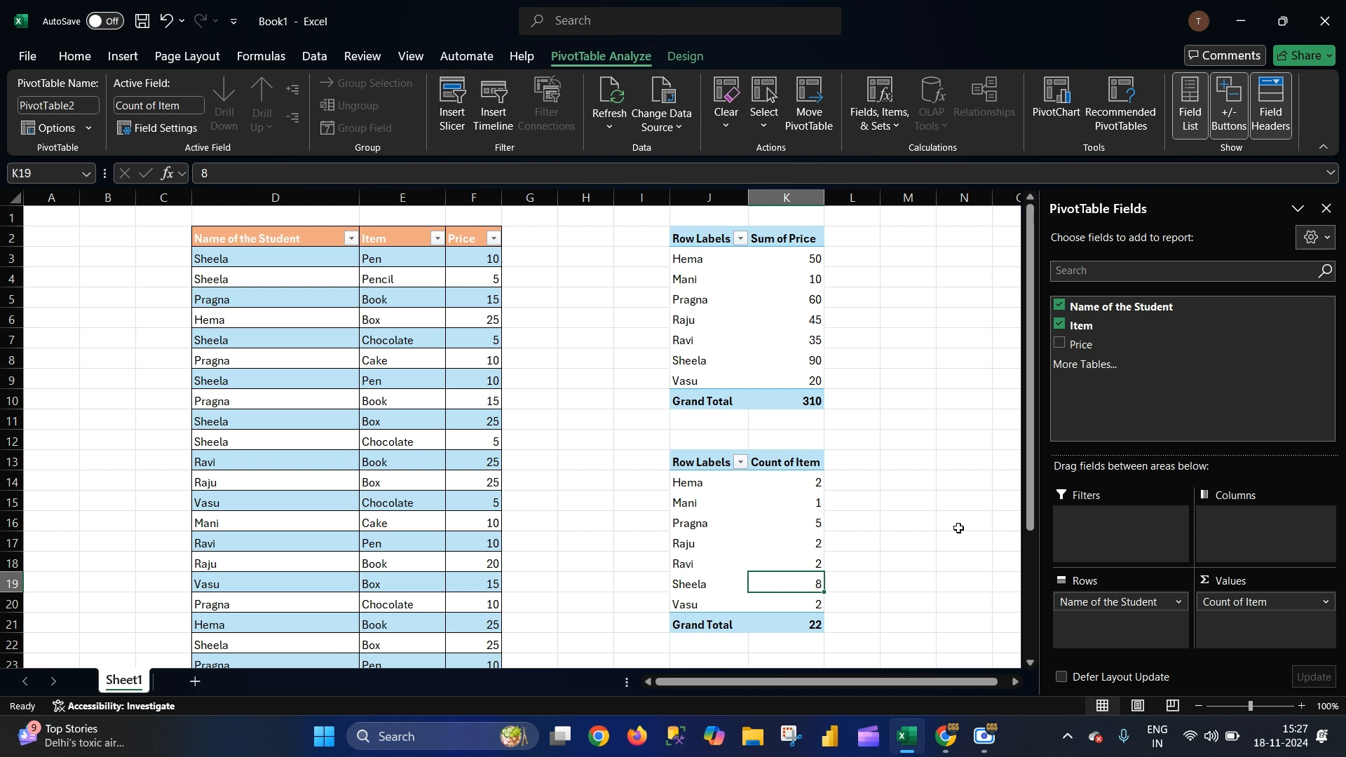
click(815, 521)
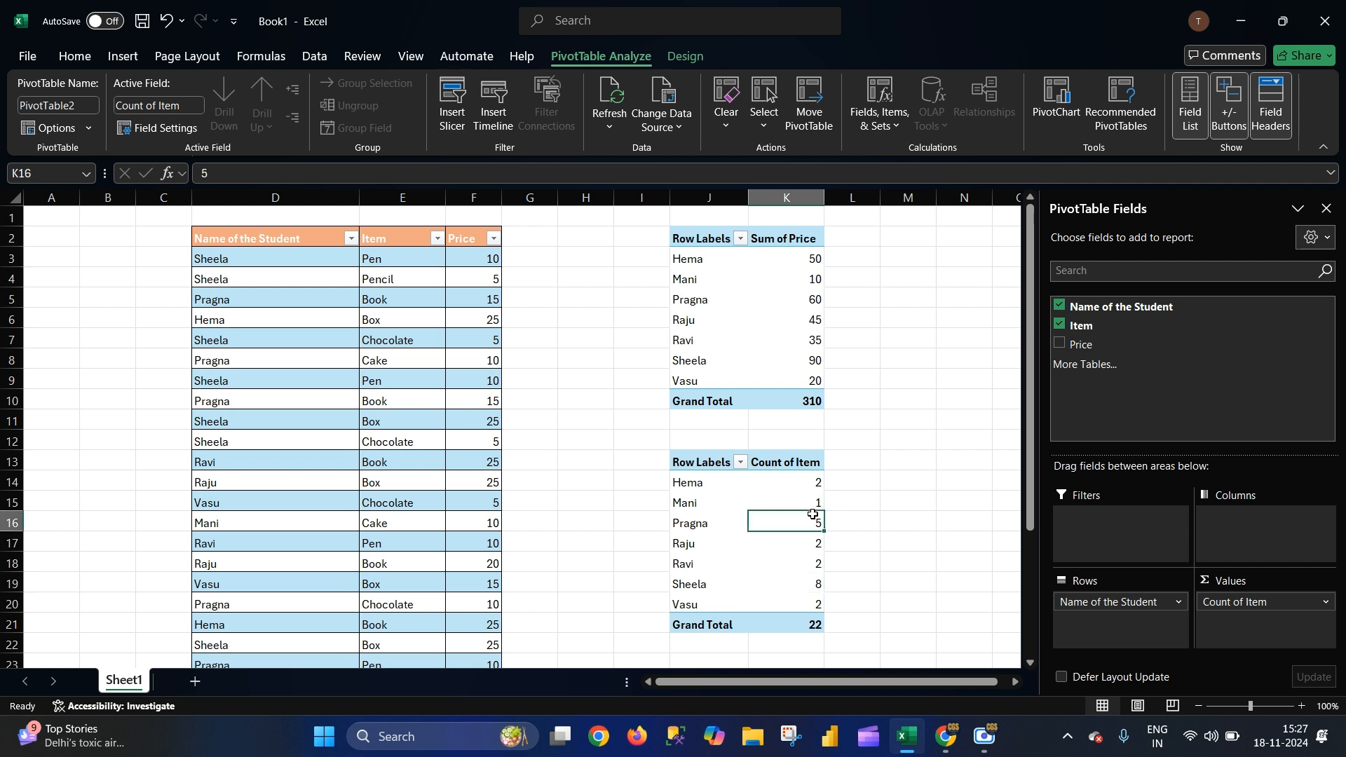
click(808, 504)
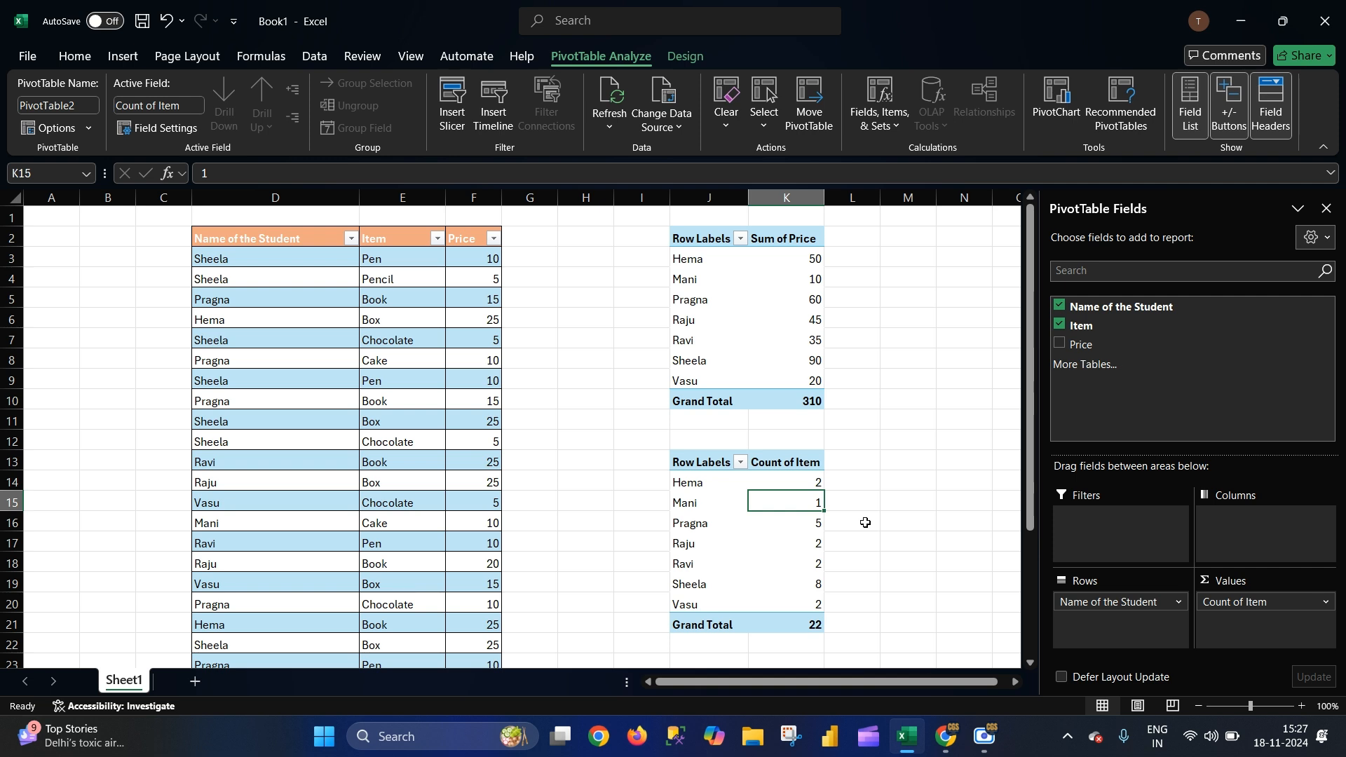
click(806, 279)
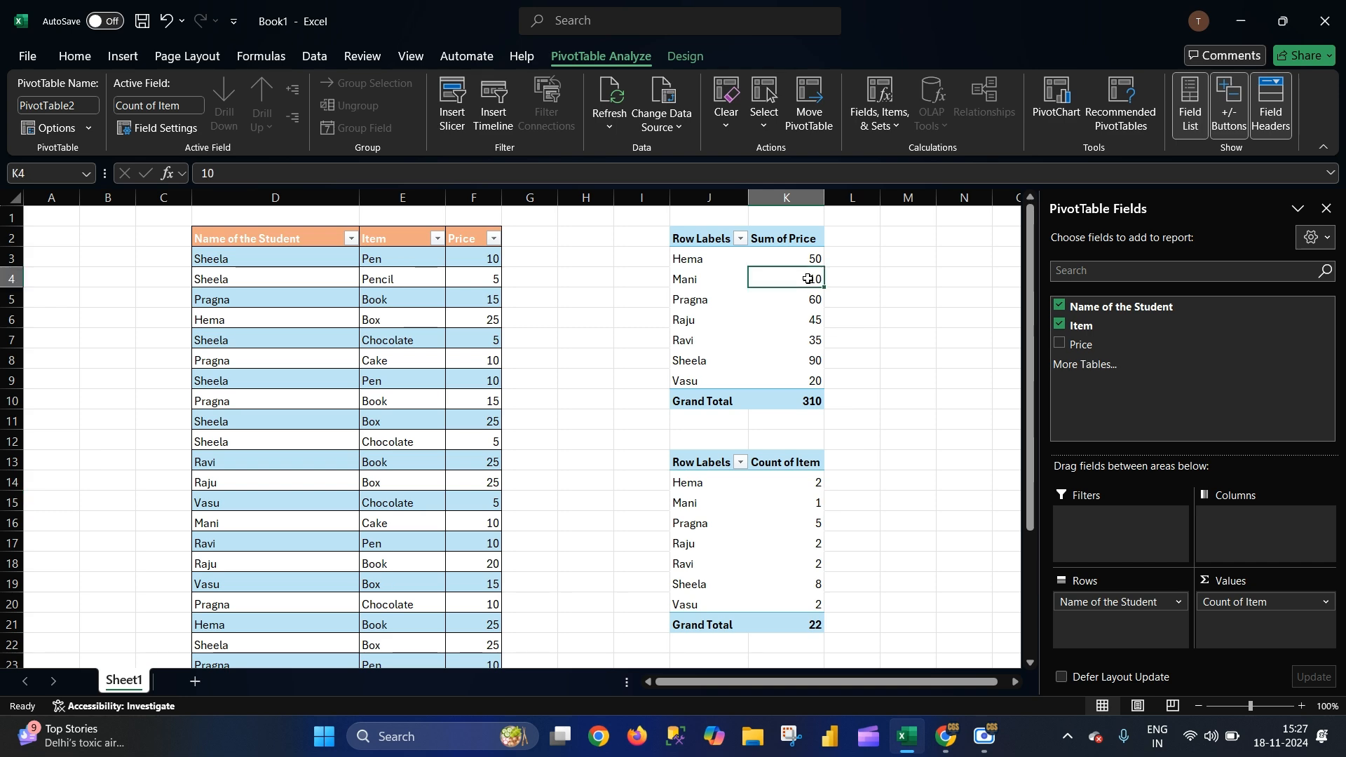
click(904, 562)
click(811, 583)
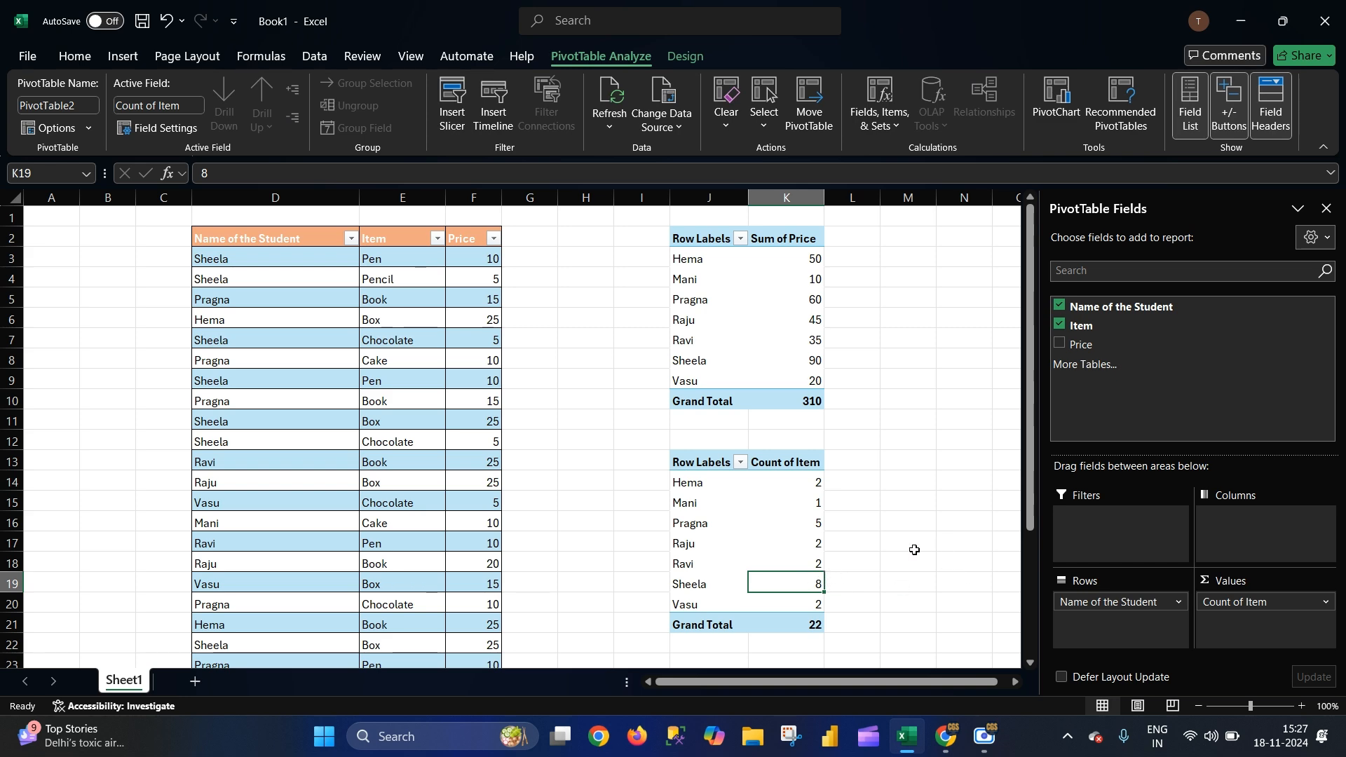
click(817, 366)
click(892, 433)
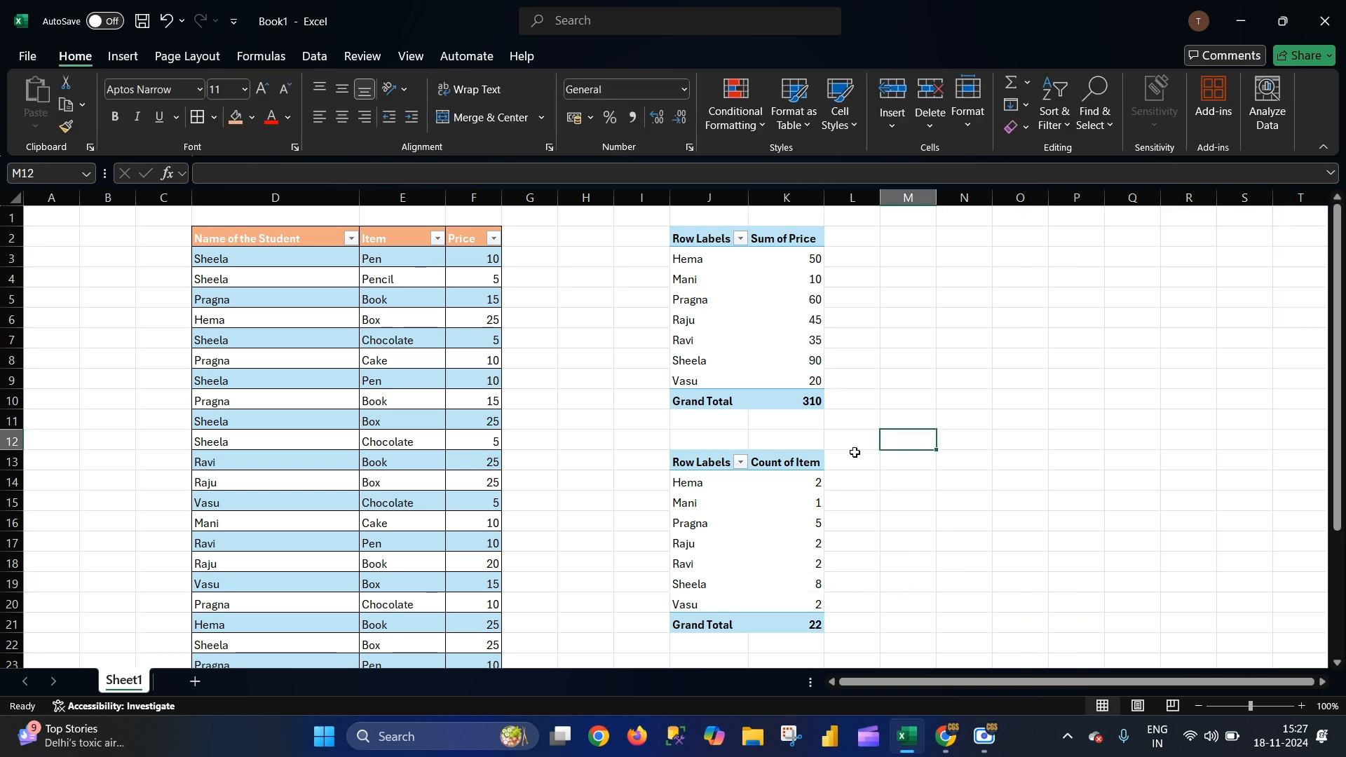
click(754, 520)
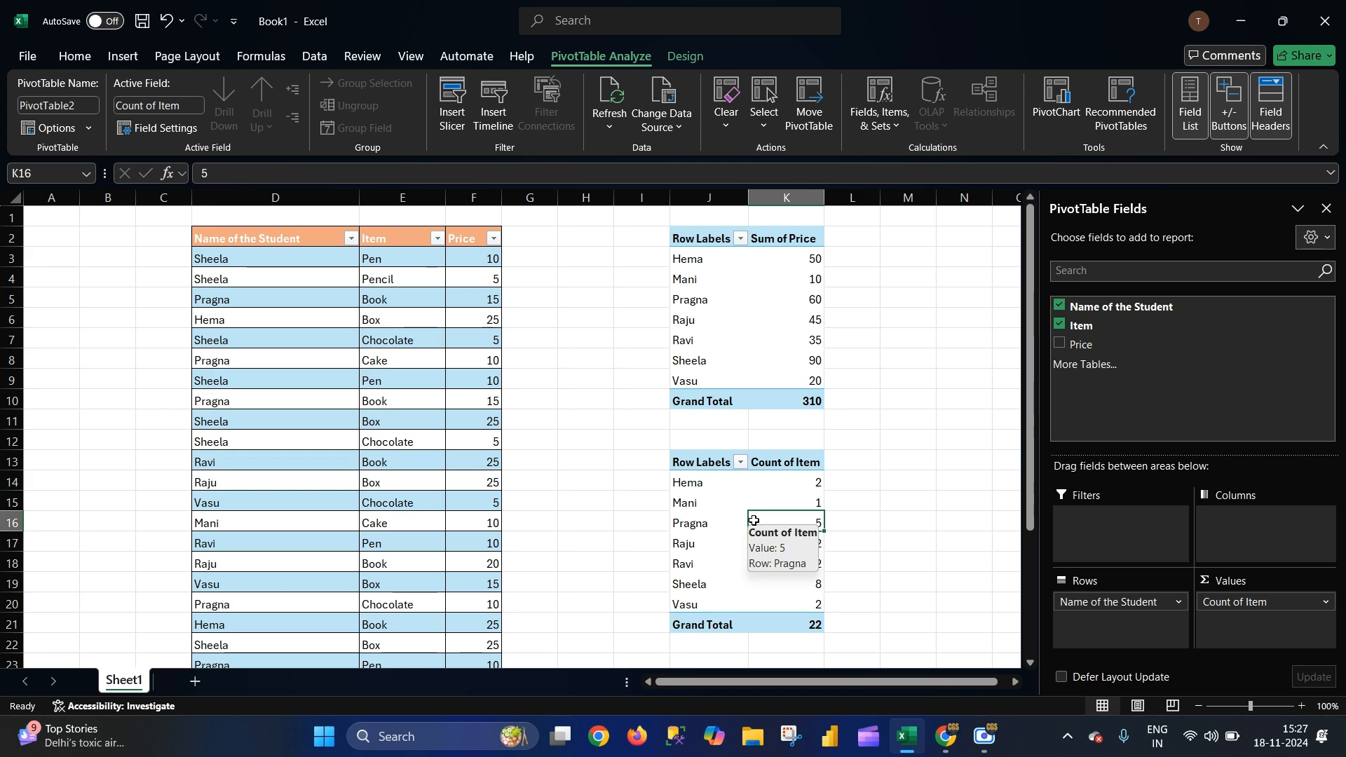
Step: Reduce the row height of the entire sheet so the whole source table and both PivotTables fit in view
click(517, 367)
scroll(505, 489, down, 1)
scroll(502, 481, up, 1)
click(17, 202)
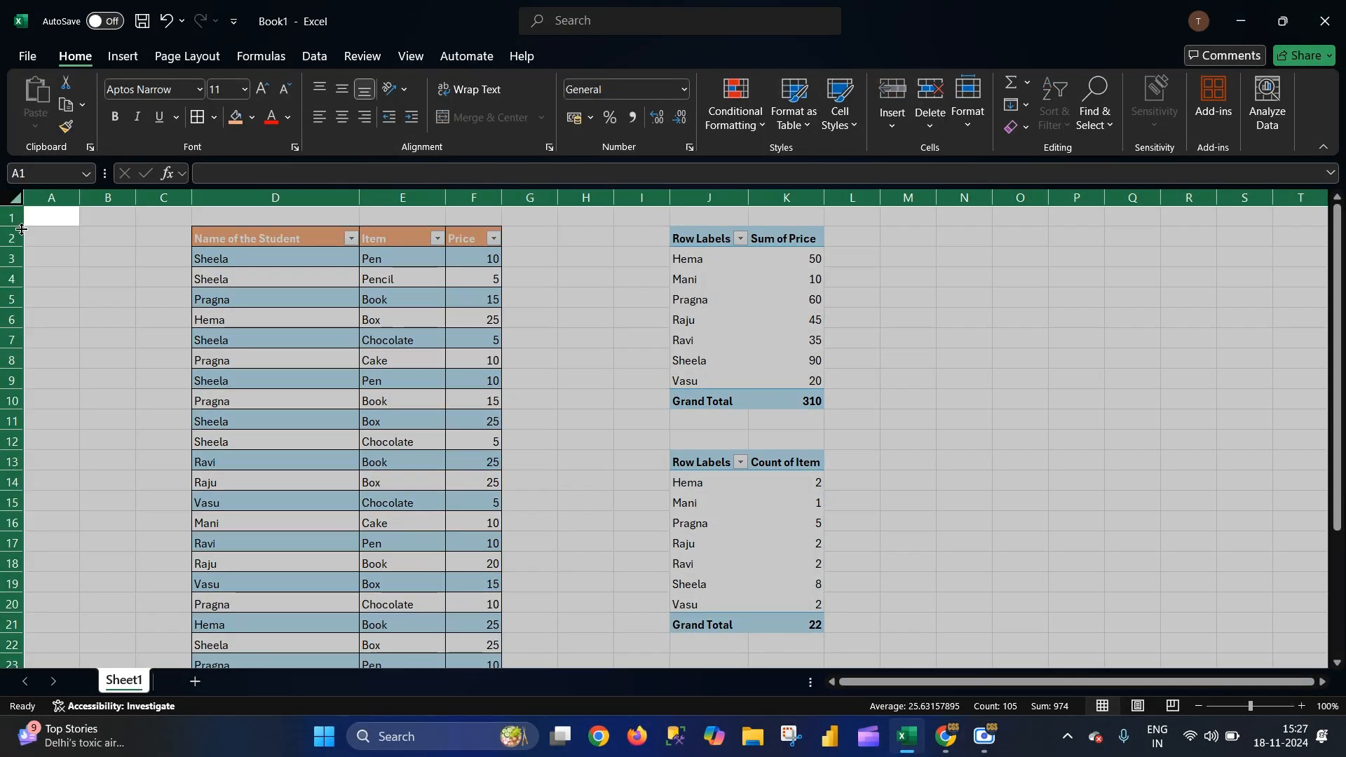
drag(17, 226, 17, 221)
click(586, 366)
click(995, 429)
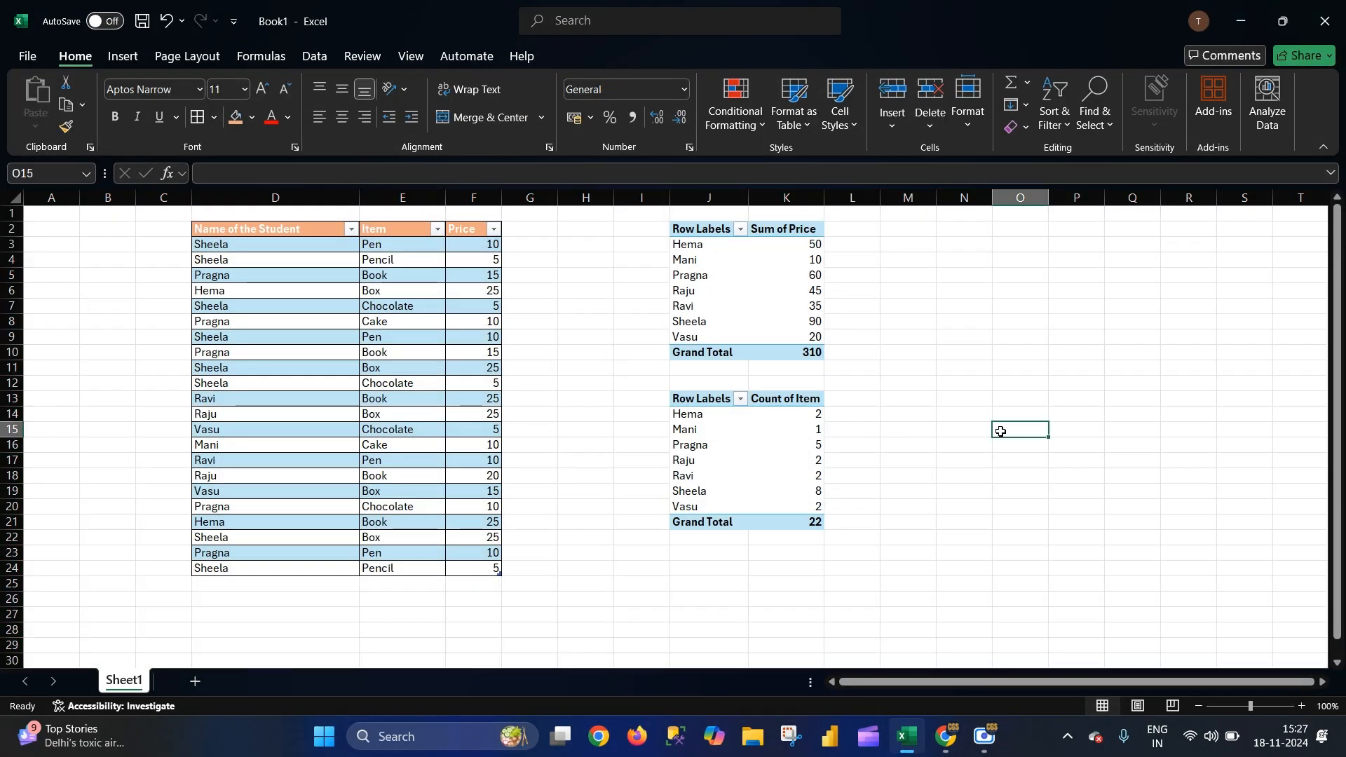
Step: Enter a tally of 1 in cells B3, B4 and B5 while counting one student's rows in the source table
click(240, 243)
click(104, 251)
text(1)
key(Return)
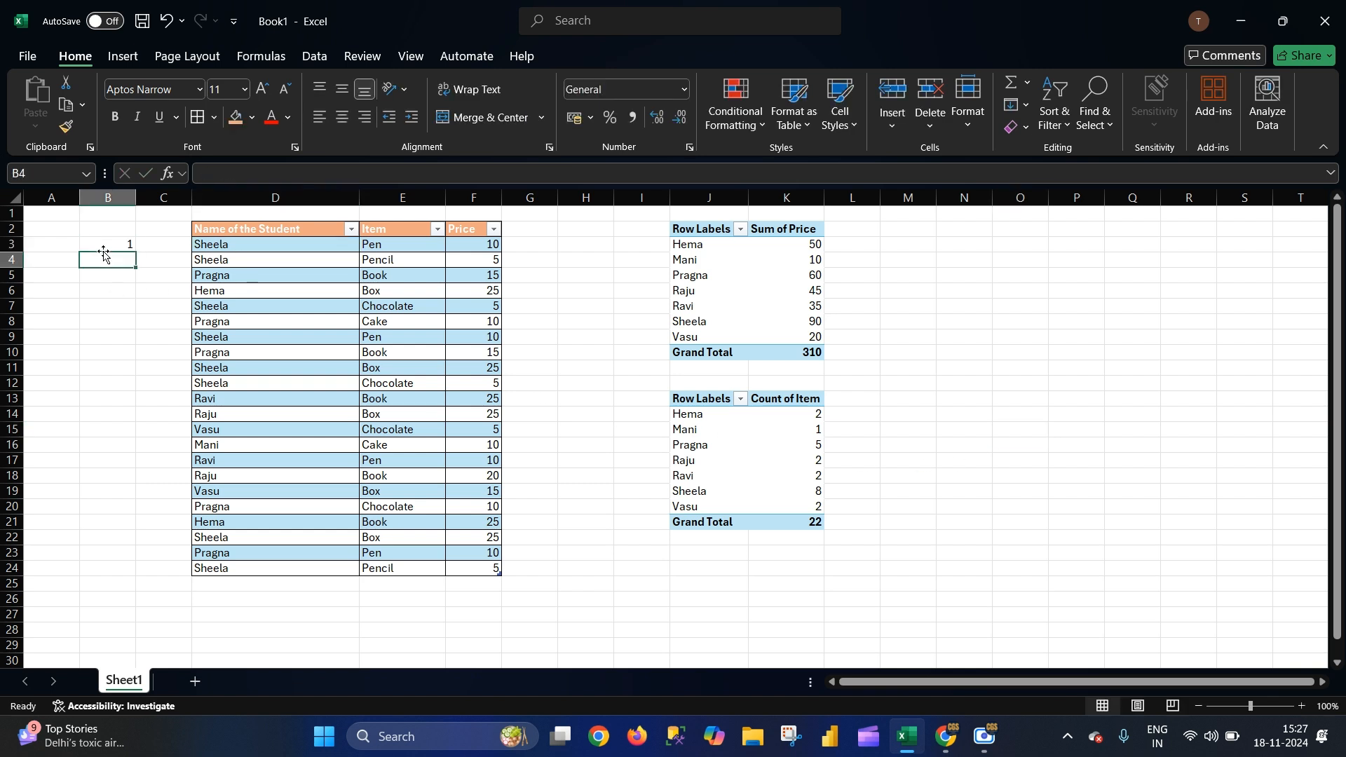
click(224, 260)
click(109, 259)
text(1)
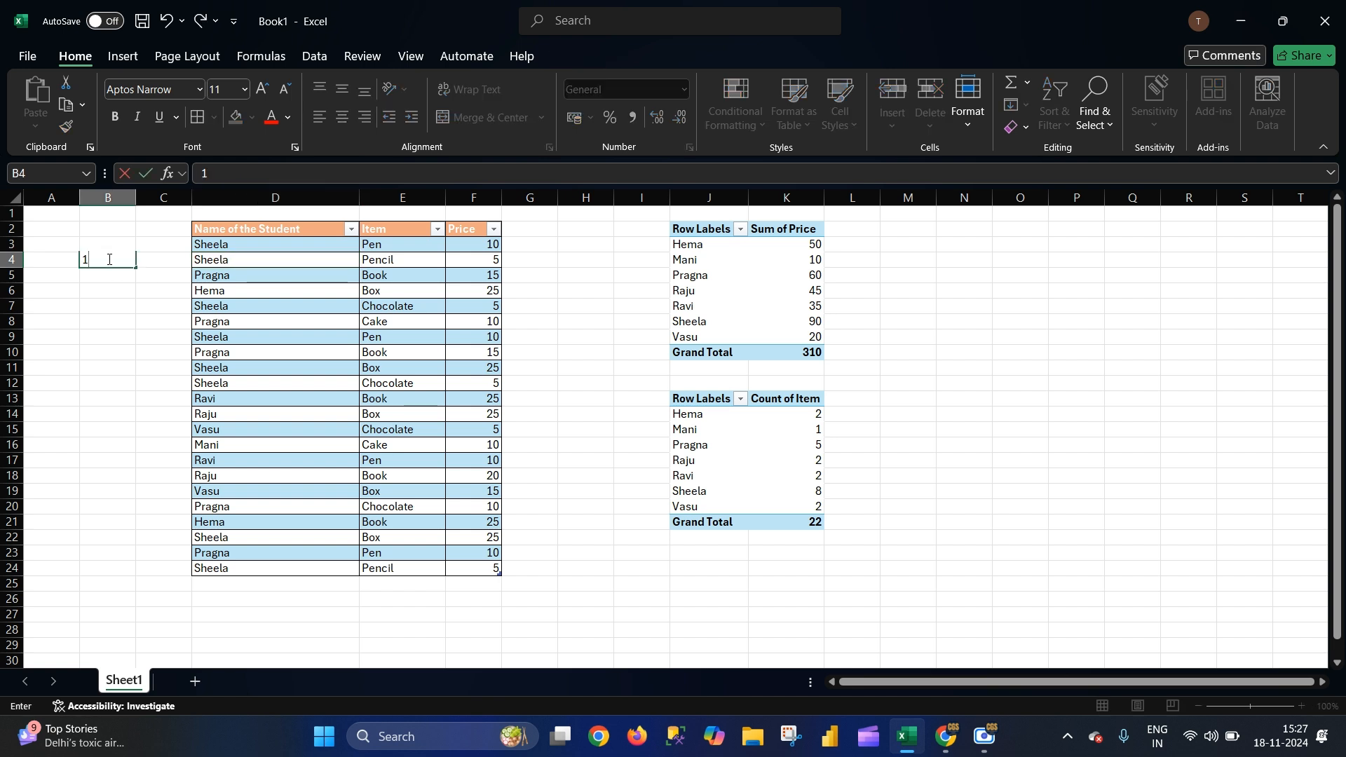
click(223, 309)
click(127, 274)
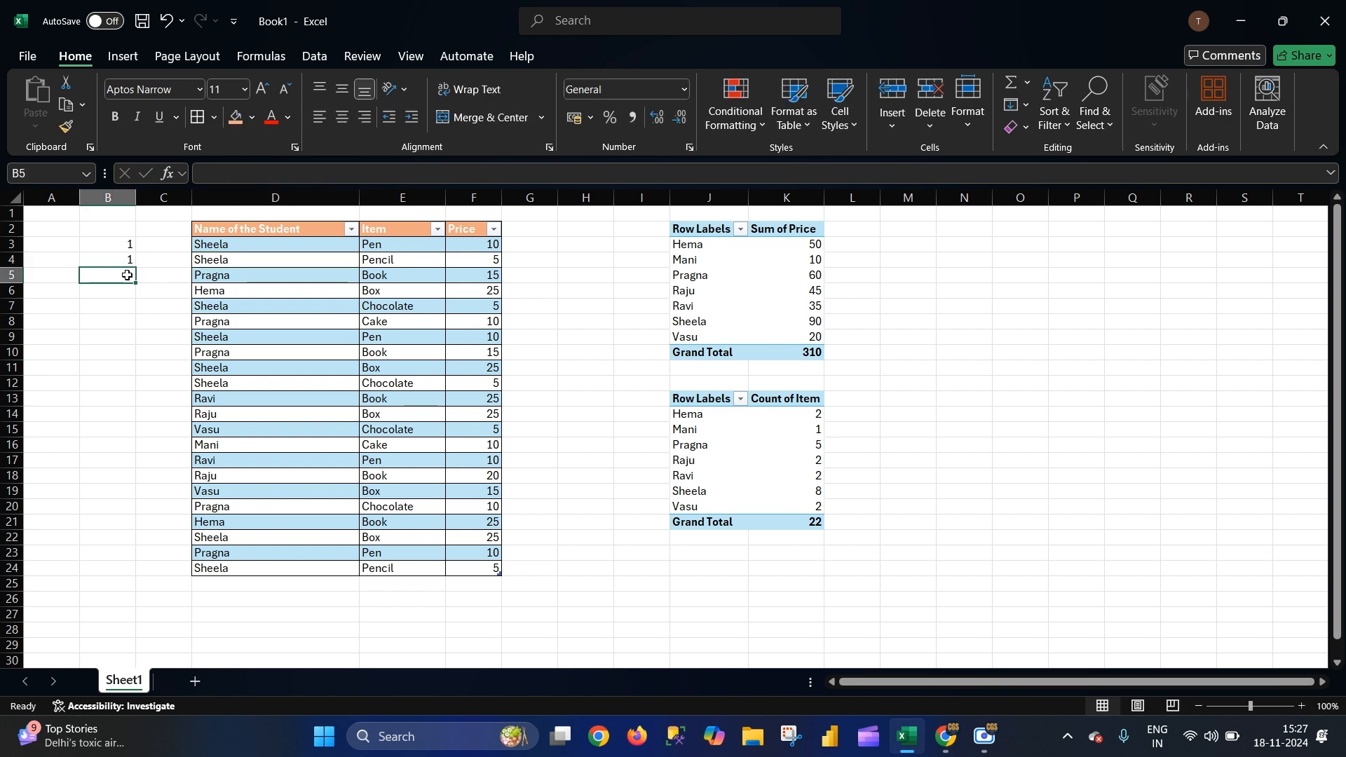
key(ctrl+z)
text(1)
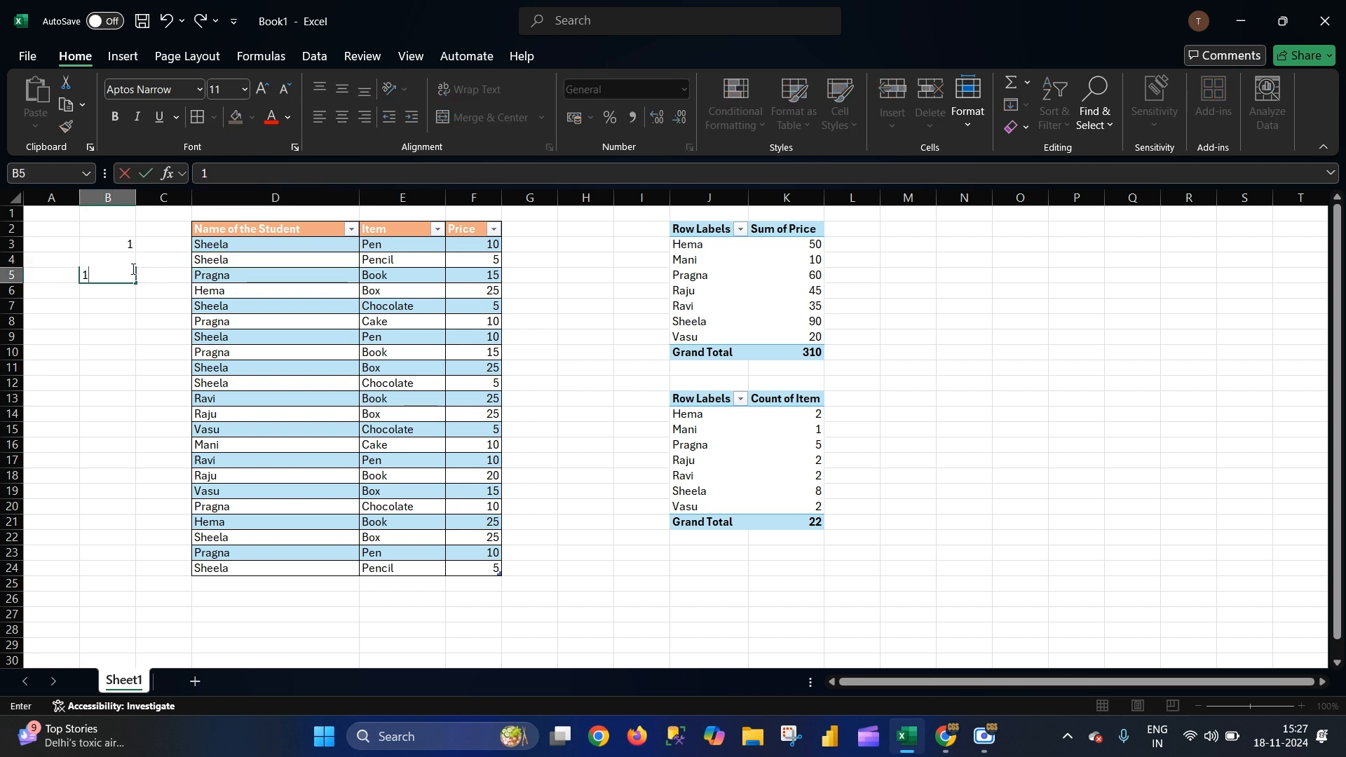
click(222, 340)
click(223, 368)
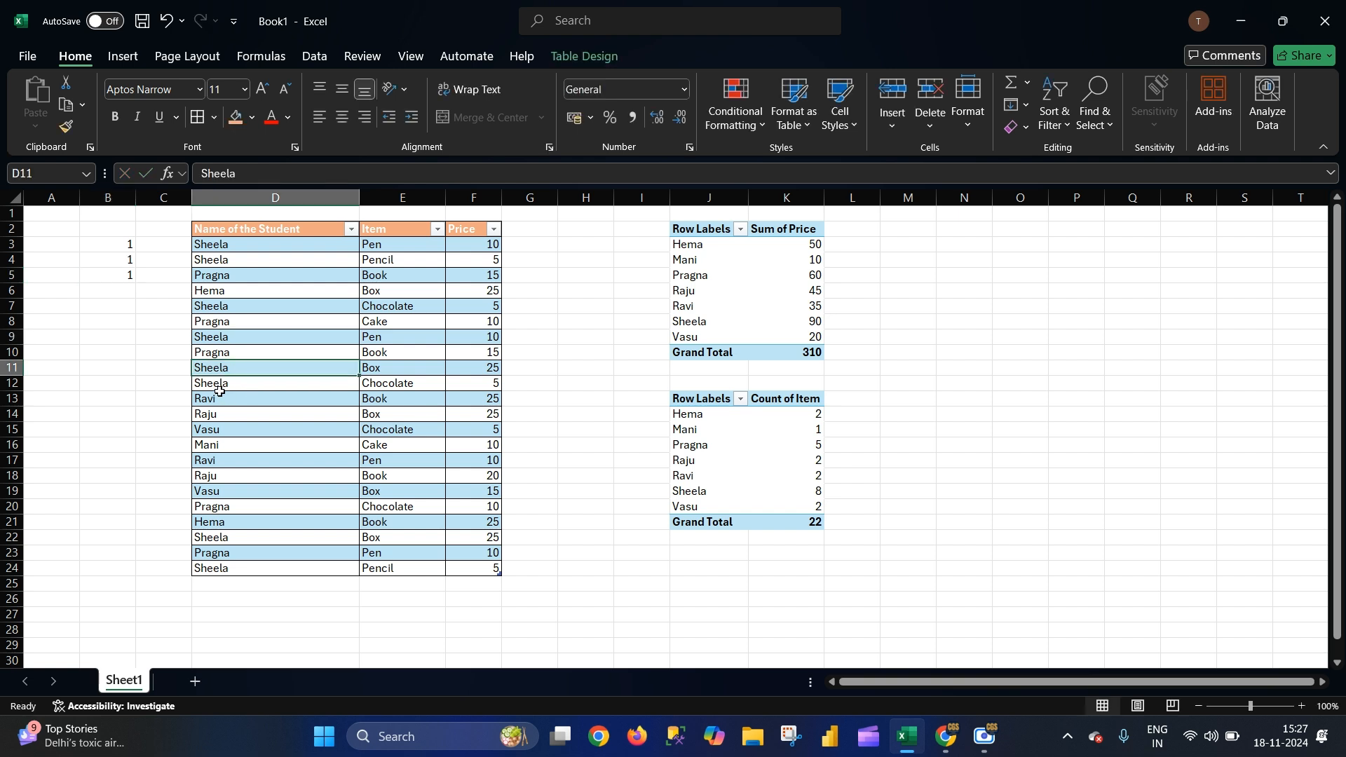
click(221, 390)
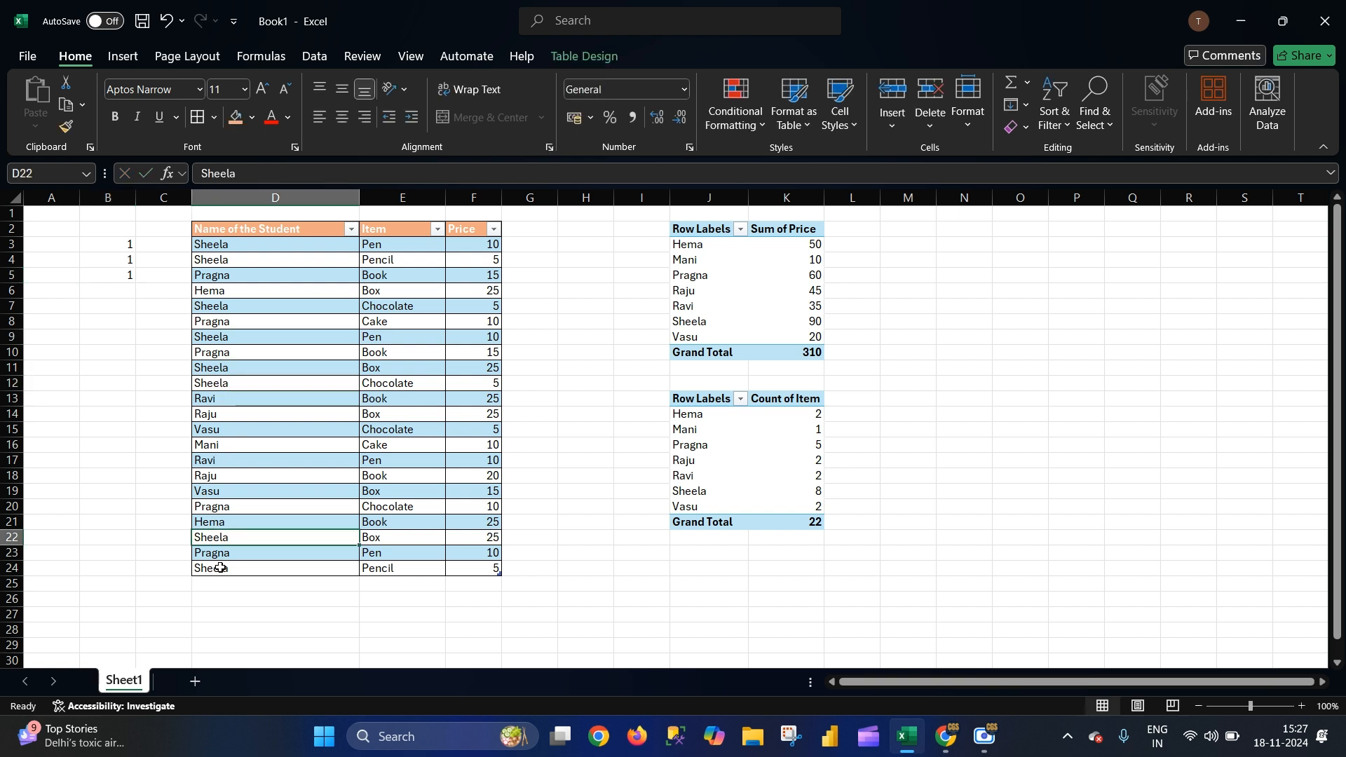
Step: Clear the tally entries from cells B3:B5
drag(128, 245, 131, 274)
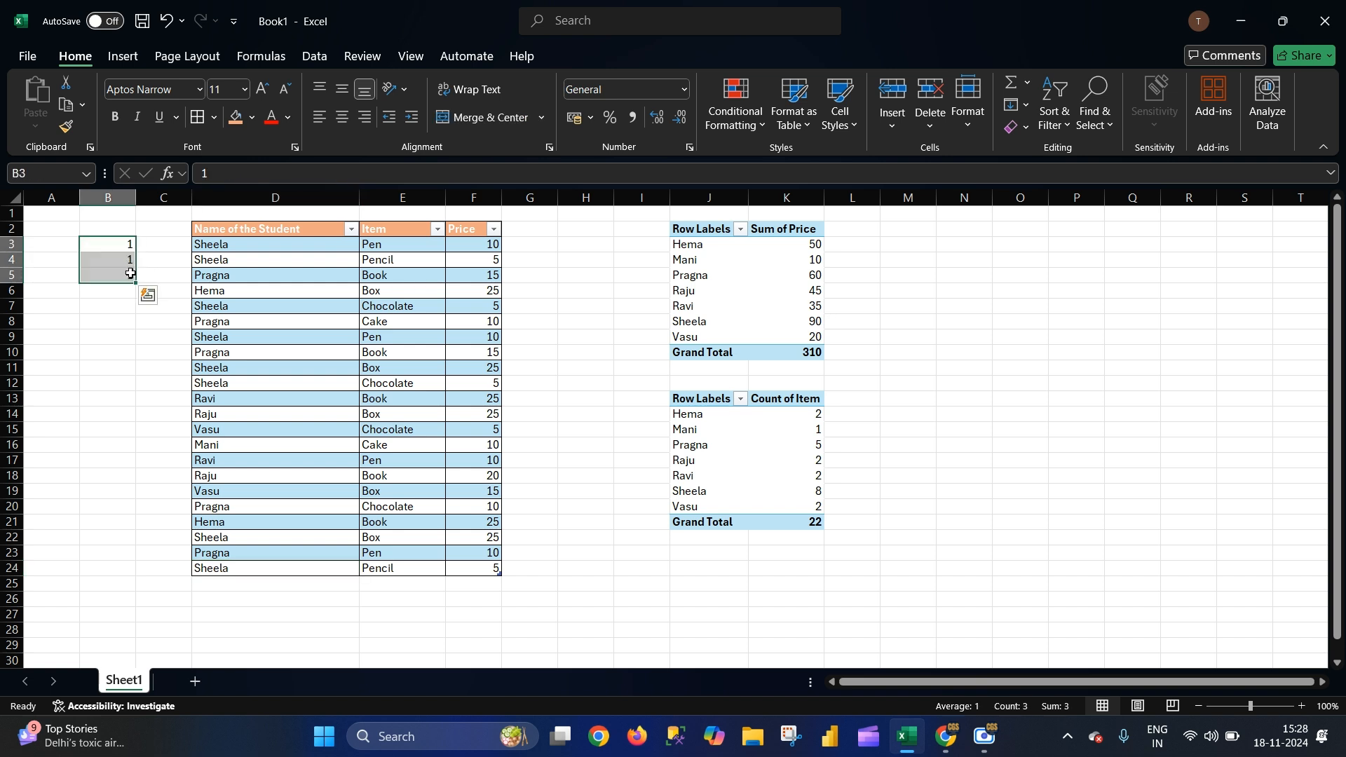
click(144, 322)
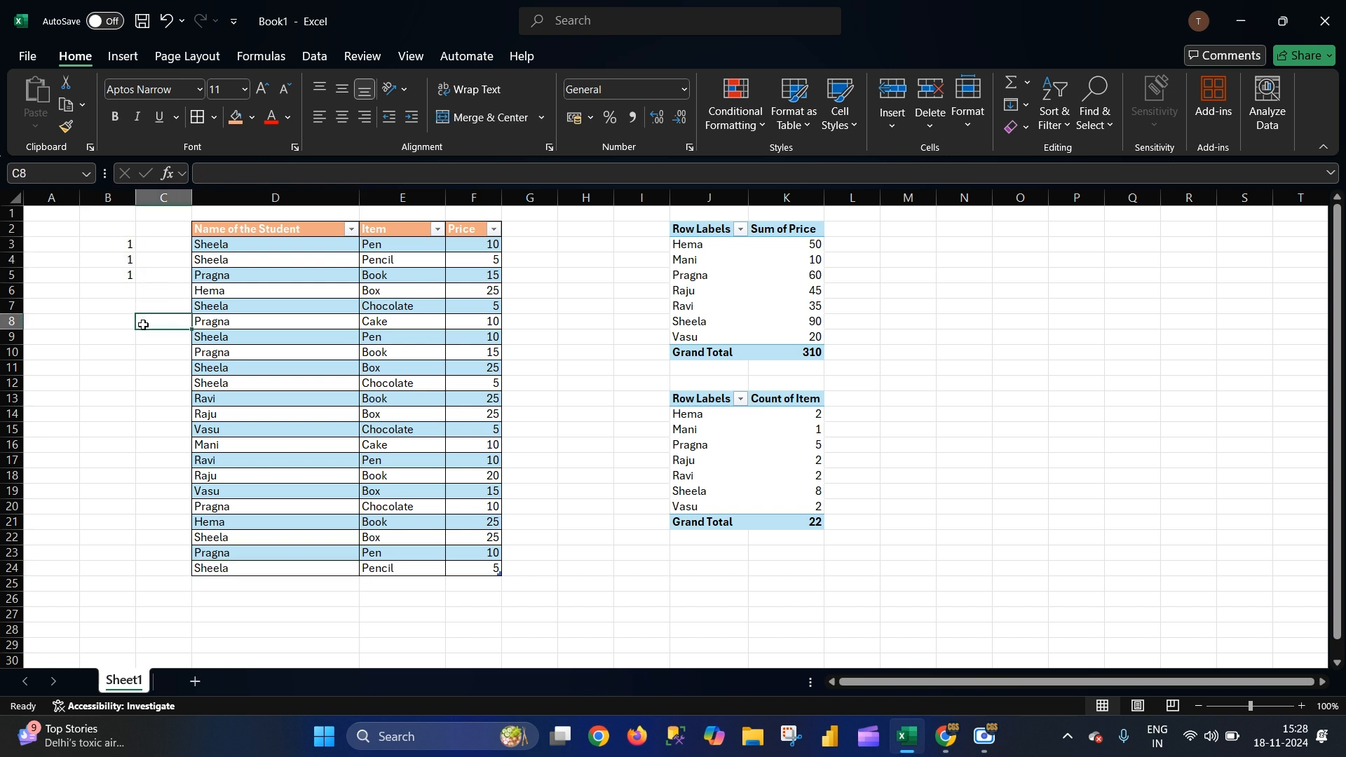
drag(117, 242, 122, 276)
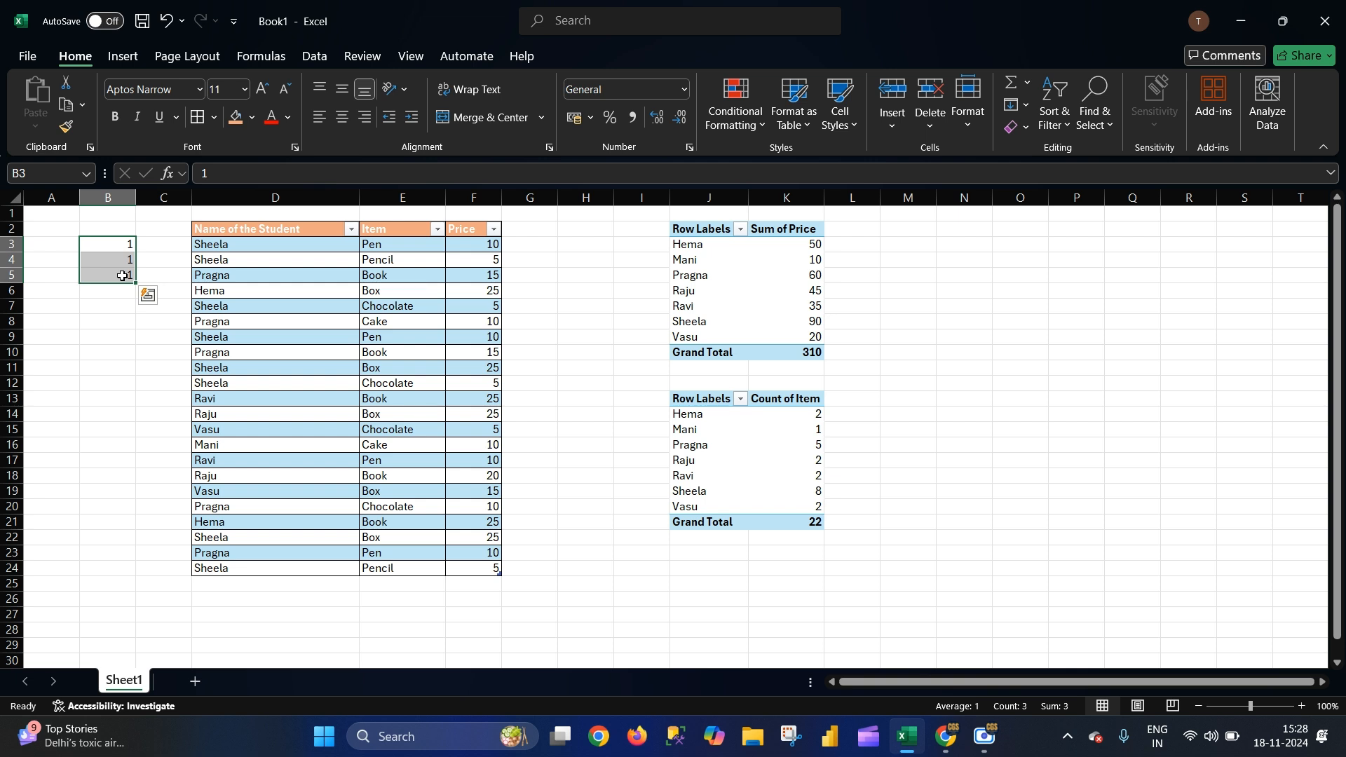
key(Delete)
Step: Go through one student's rows in the source table and compare them with that student's Count of Item in the second PivotTable
click(225, 259)
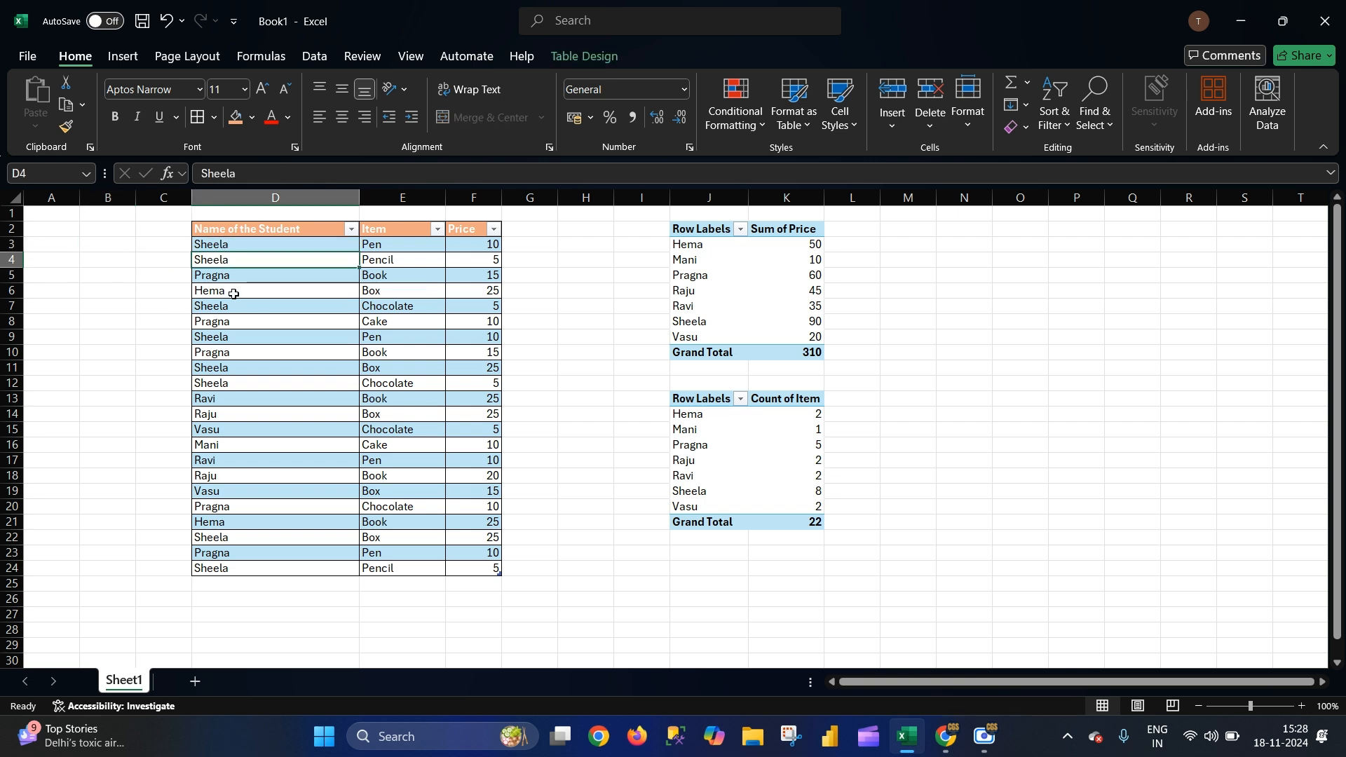
click(214, 306)
click(219, 338)
click(235, 367)
click(226, 382)
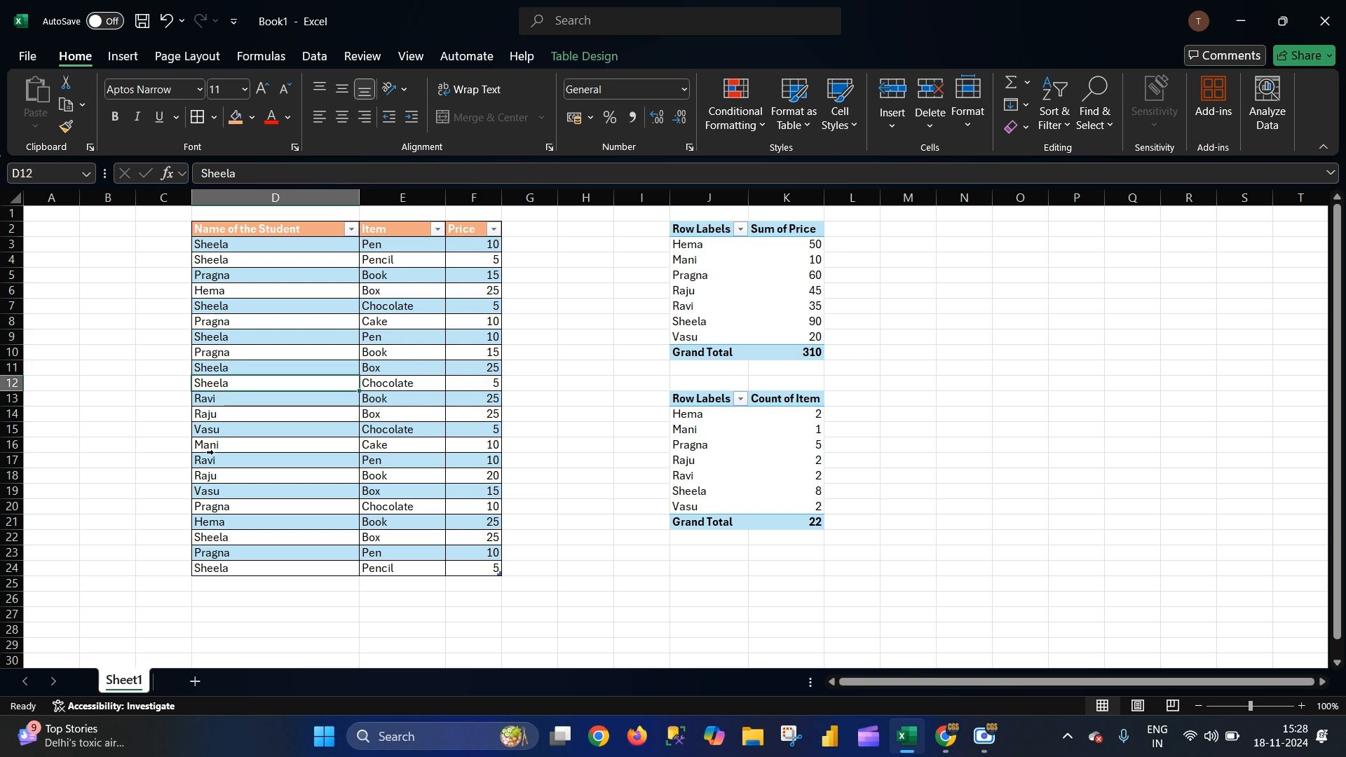
click(209, 539)
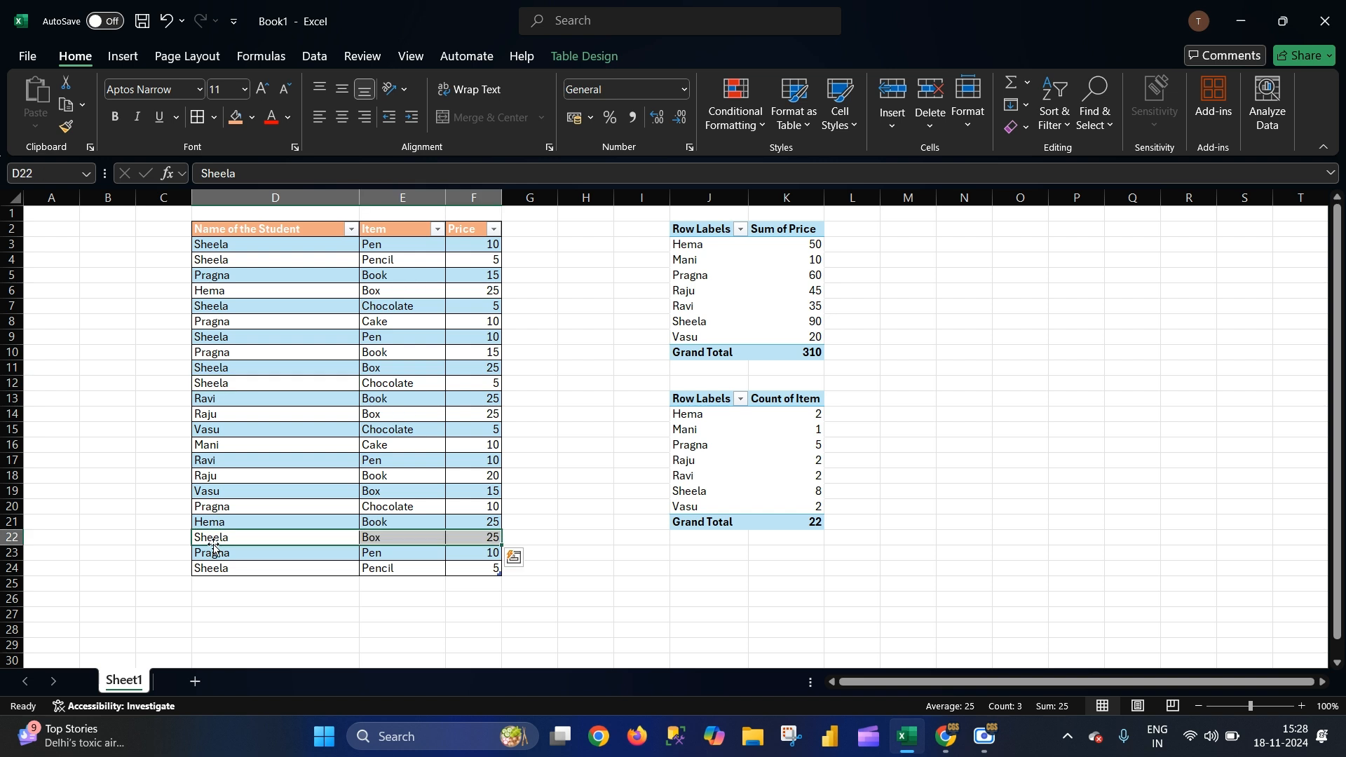
click(210, 569)
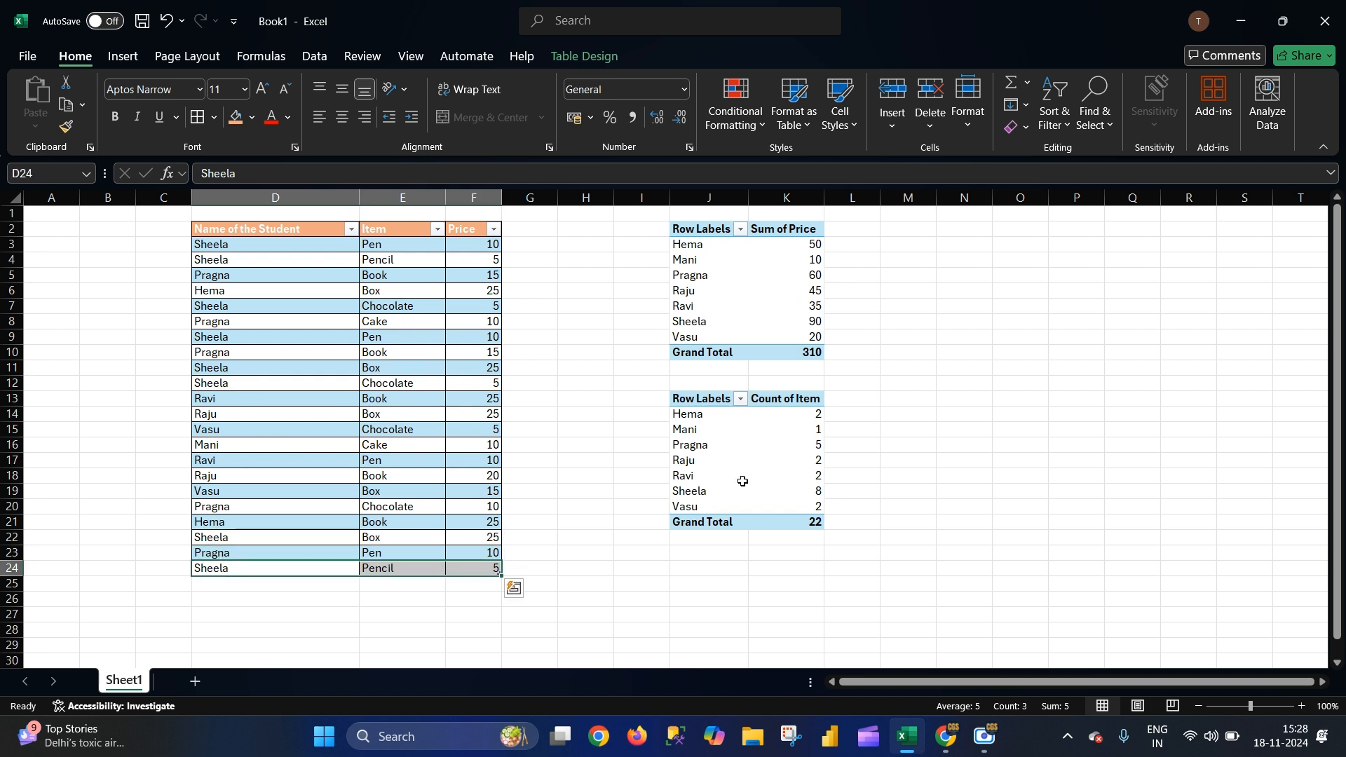
click(711, 492)
click(781, 492)
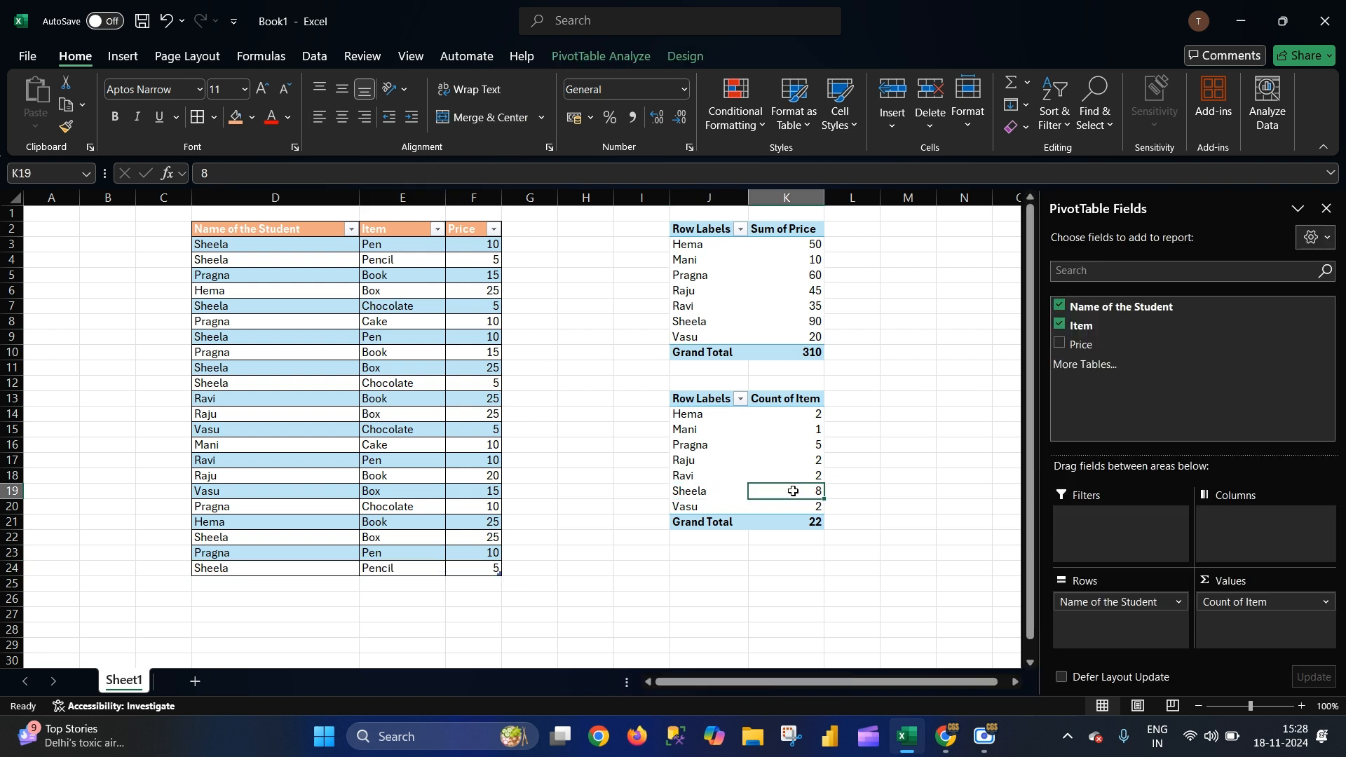
click(689, 414)
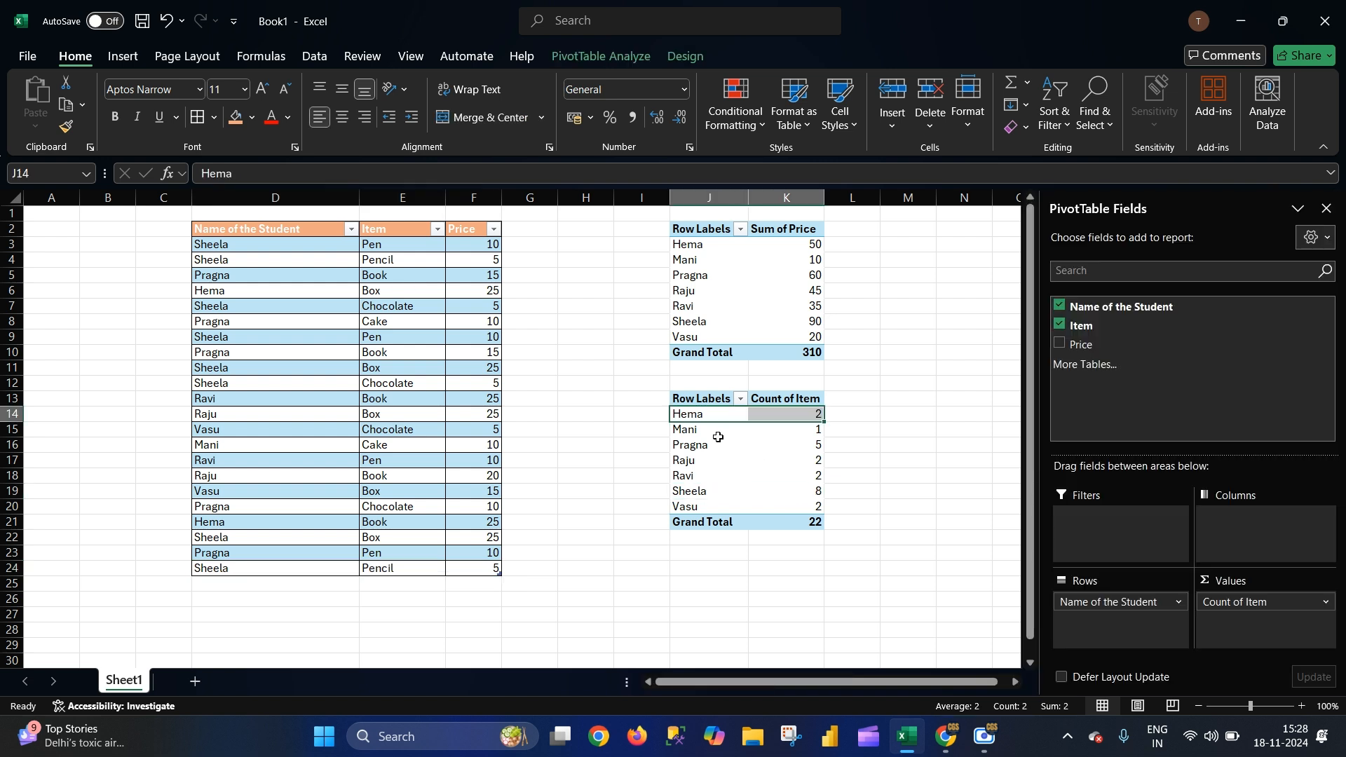
Step: Check the student's source rows in D6 and D21 against the first Count of Item entry in the second PivotTable
click(222, 293)
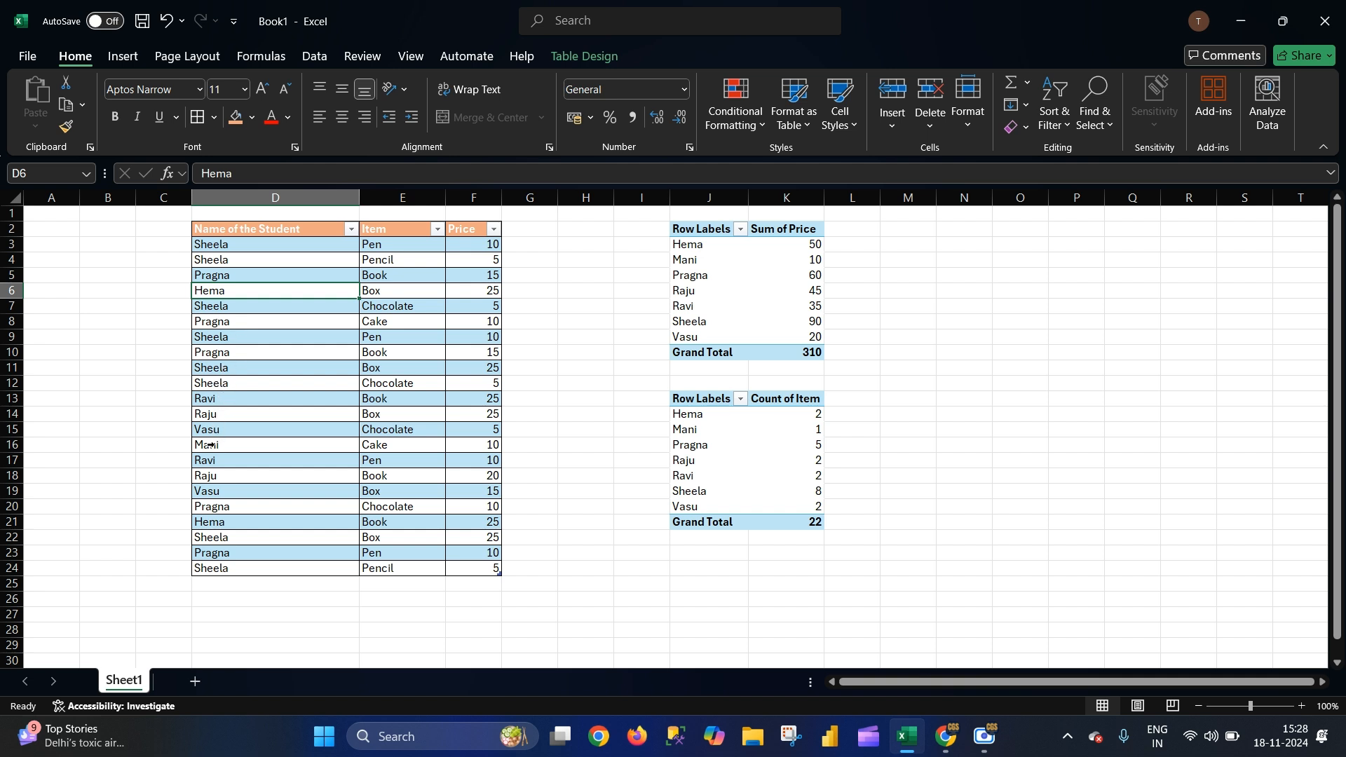
click(224, 527)
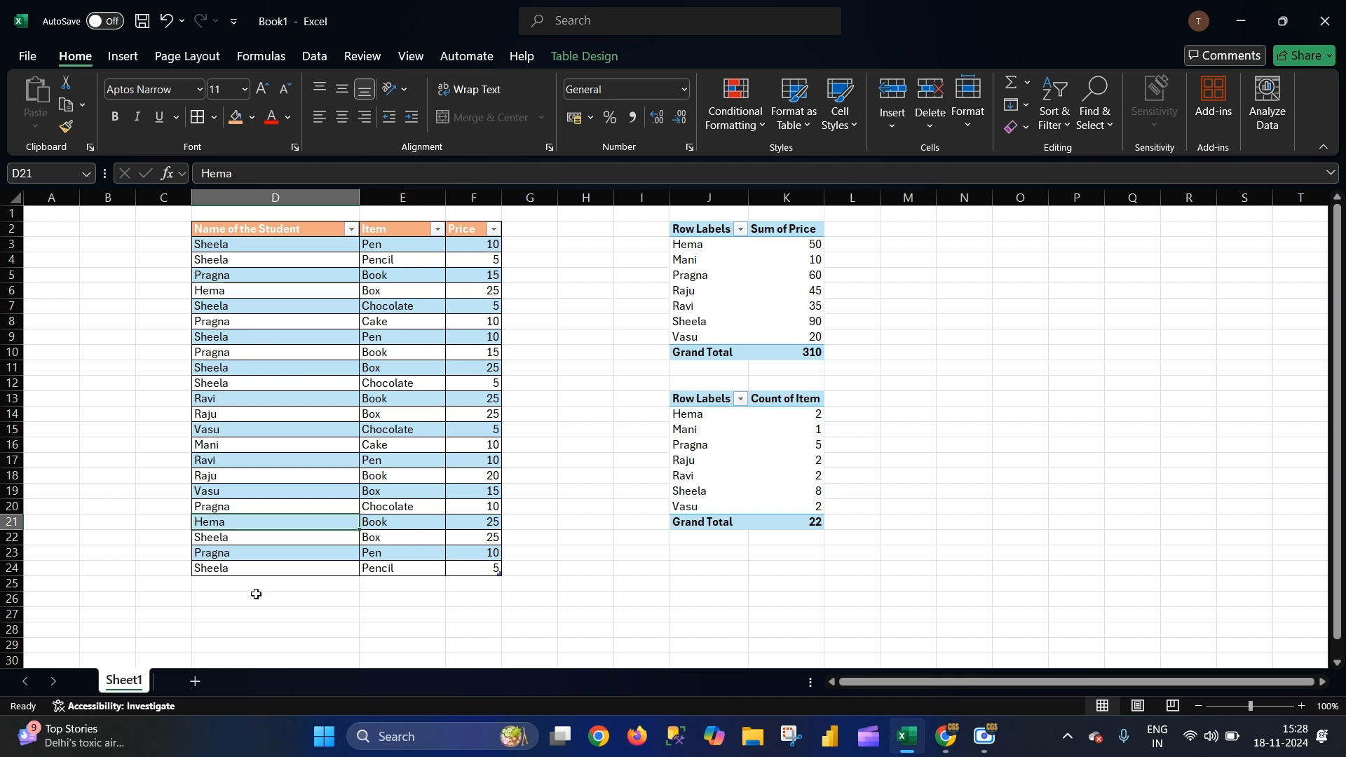
click(783, 417)
click(571, 365)
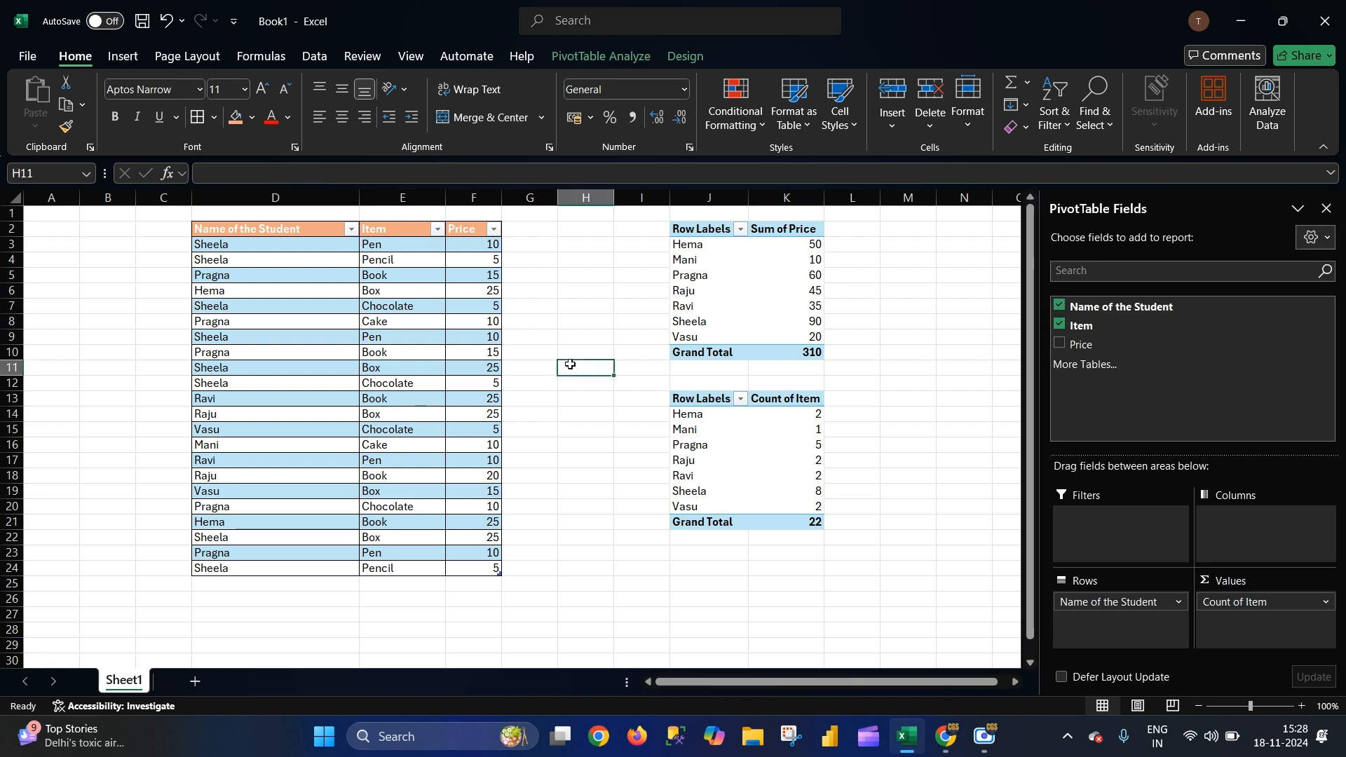
Step: Go through the source rows of the student listed in J16 and compare them with that student's Count of Item
click(683, 446)
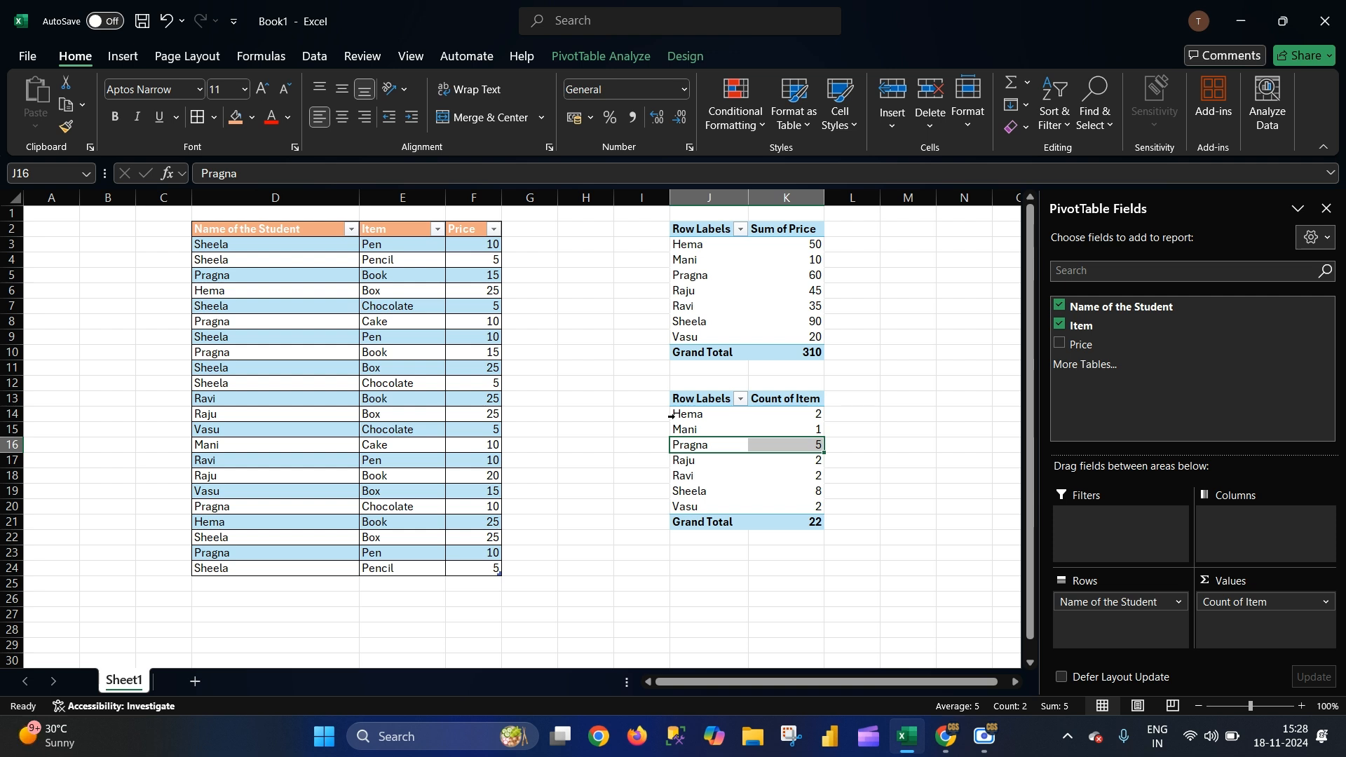
click(231, 274)
click(221, 318)
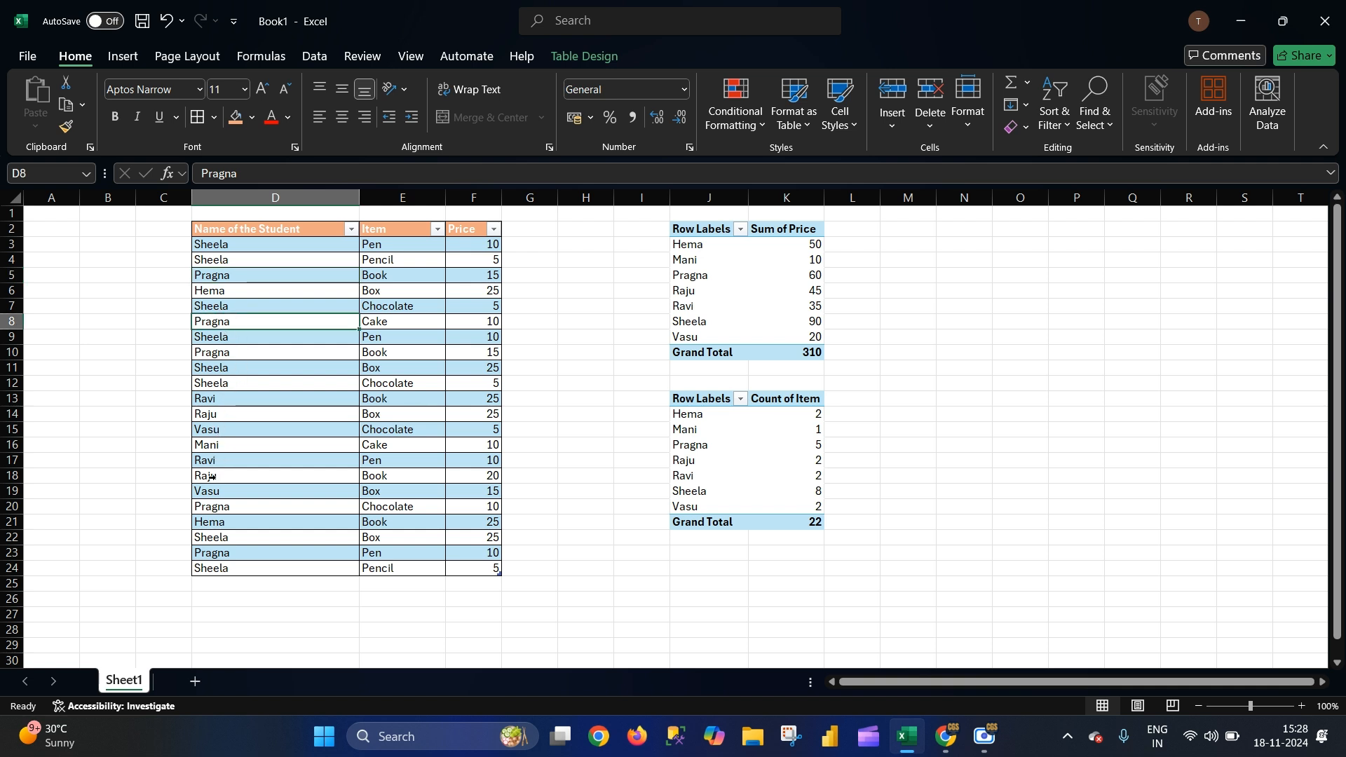
click(223, 507)
click(224, 554)
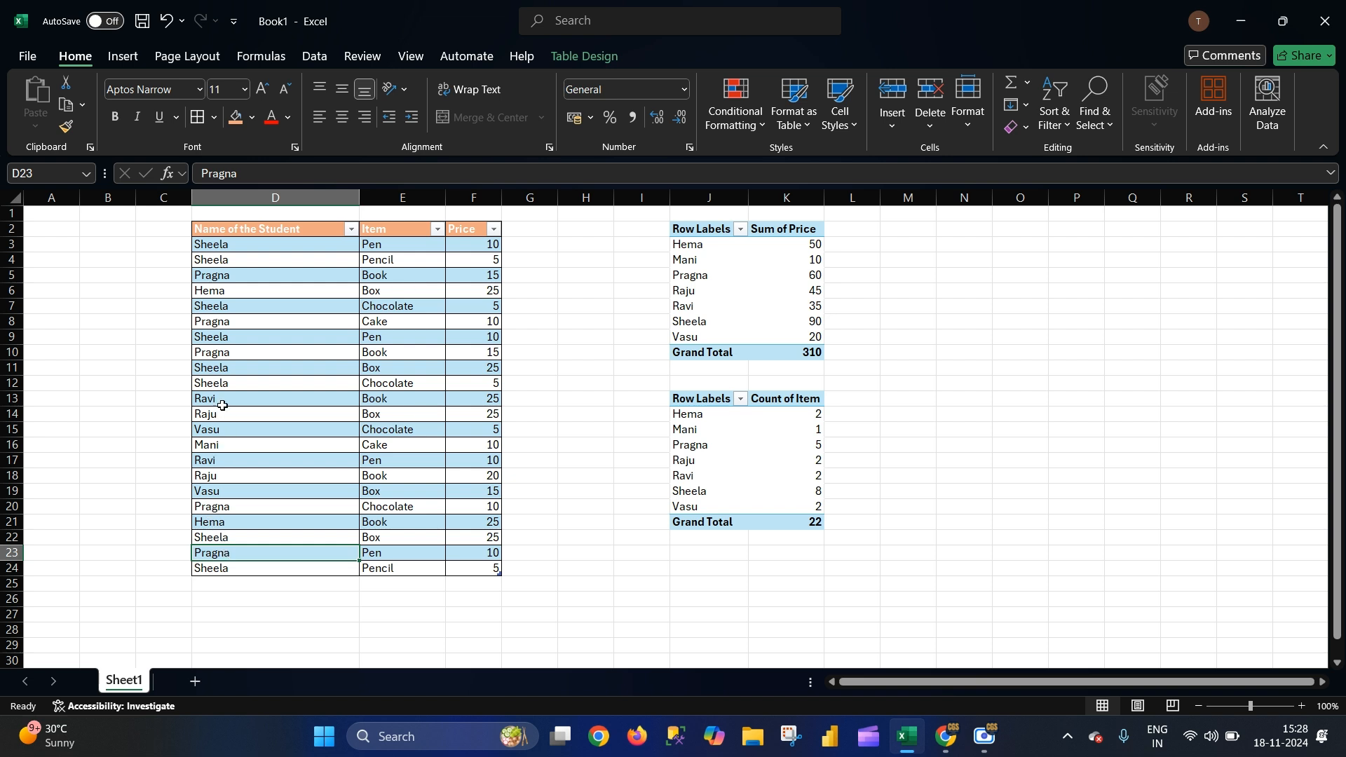
click(530, 415)
click(597, 308)
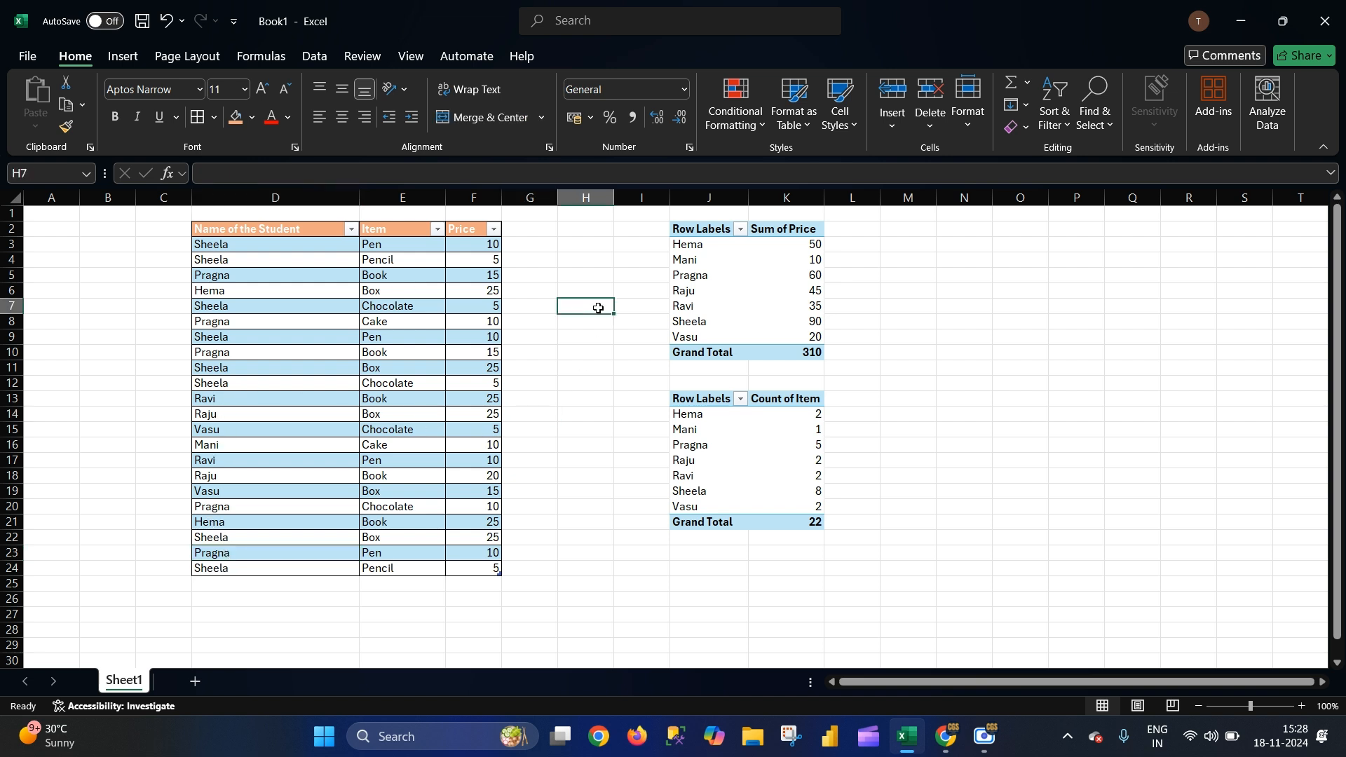
click(223, 274)
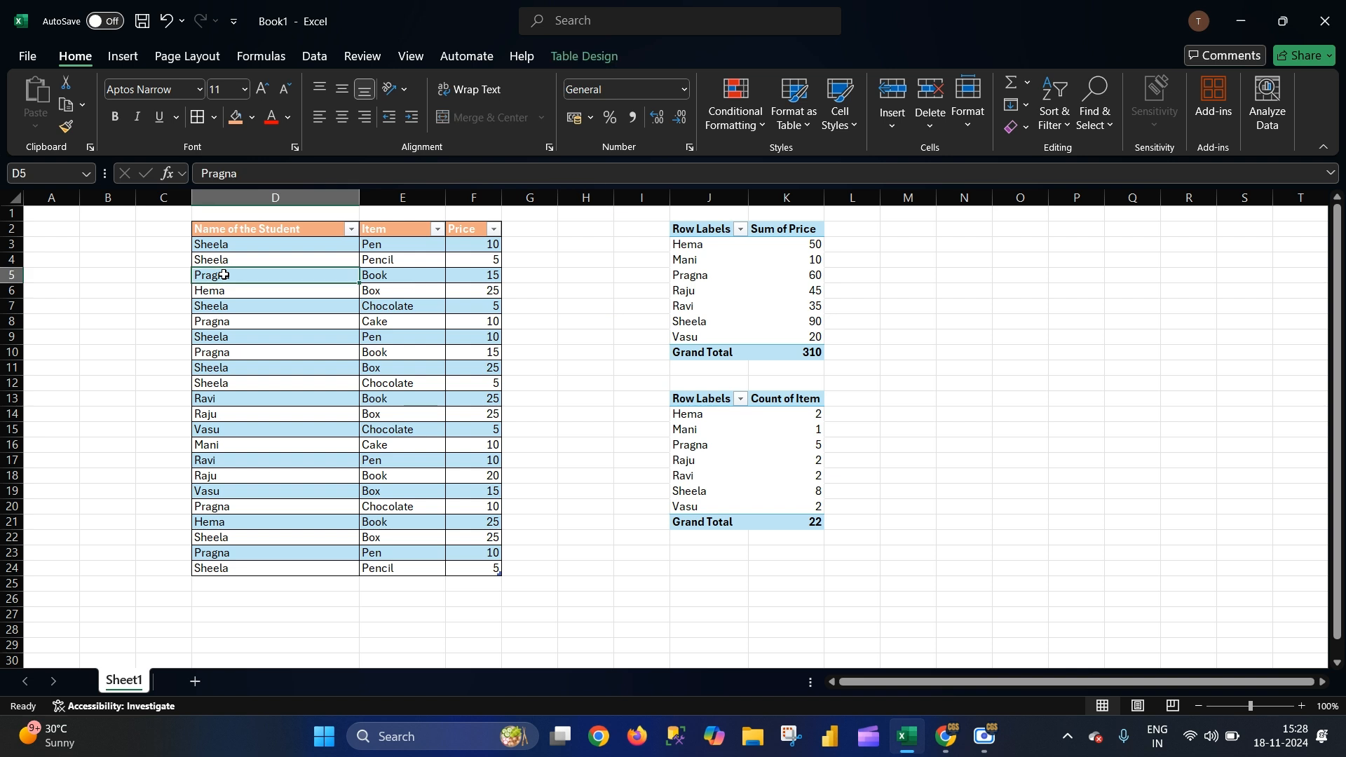
click(224, 324)
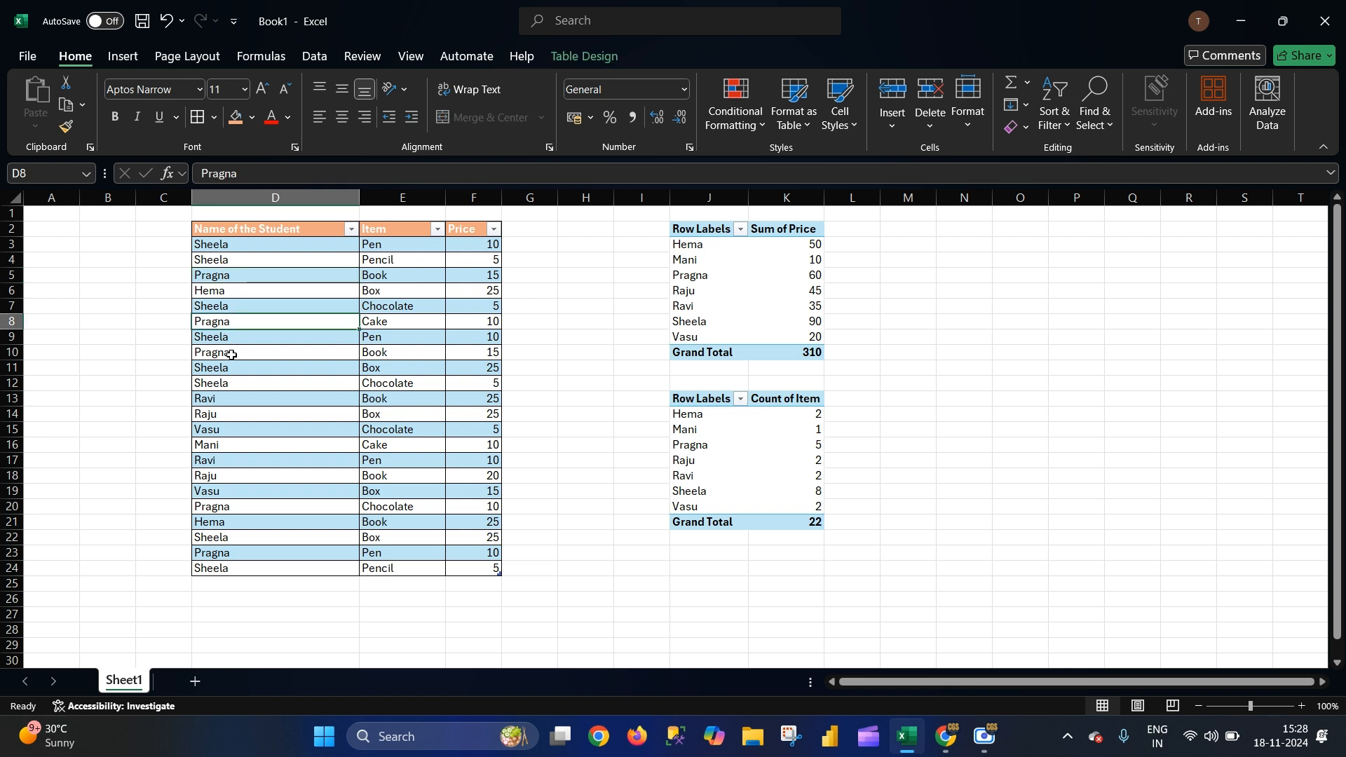
click(231, 353)
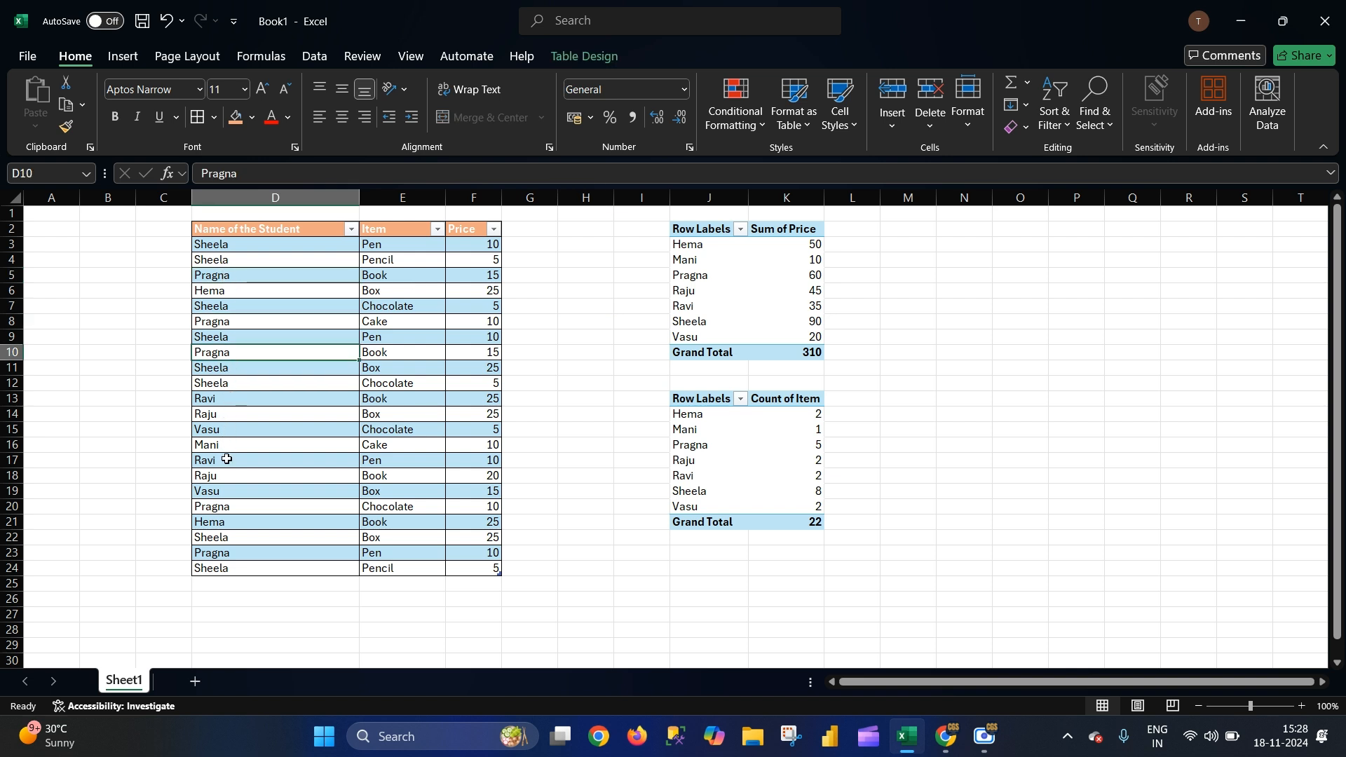
click(229, 507)
click(228, 554)
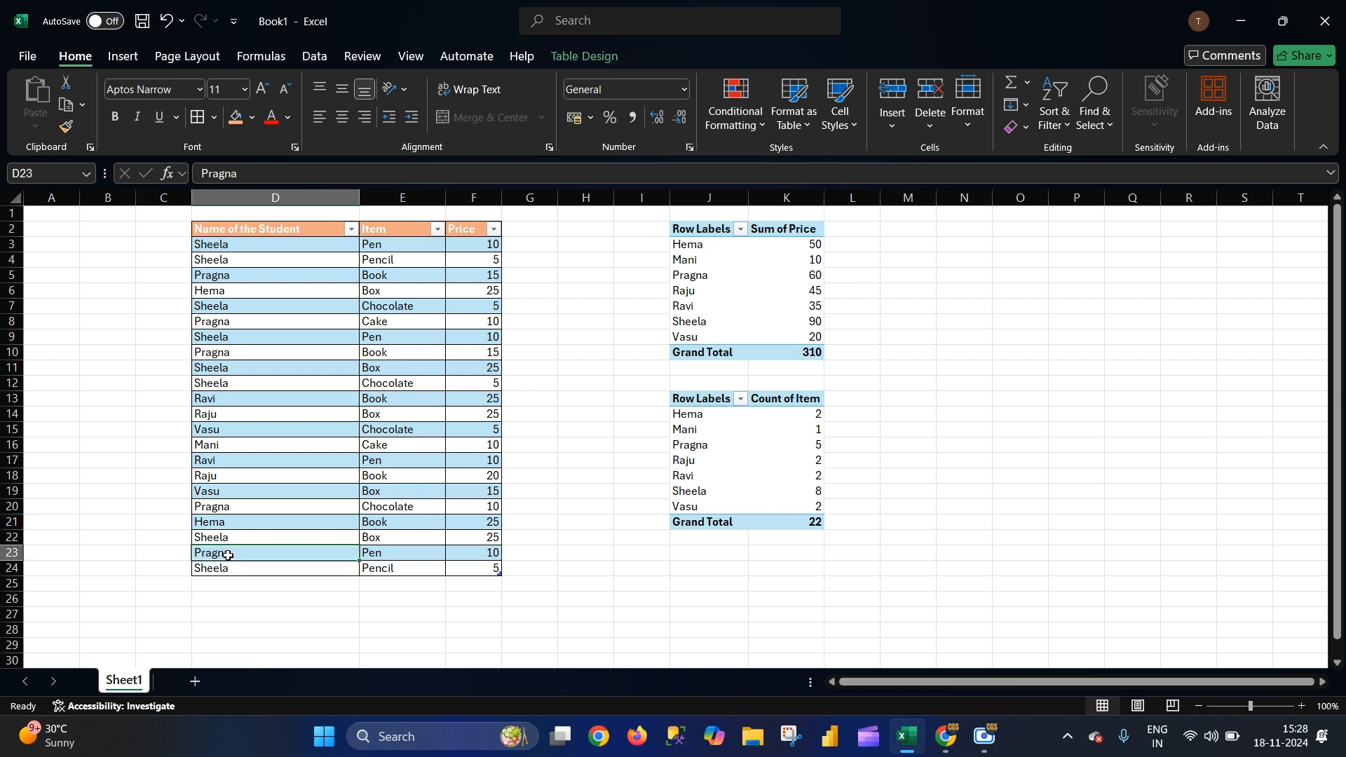
click(551, 424)
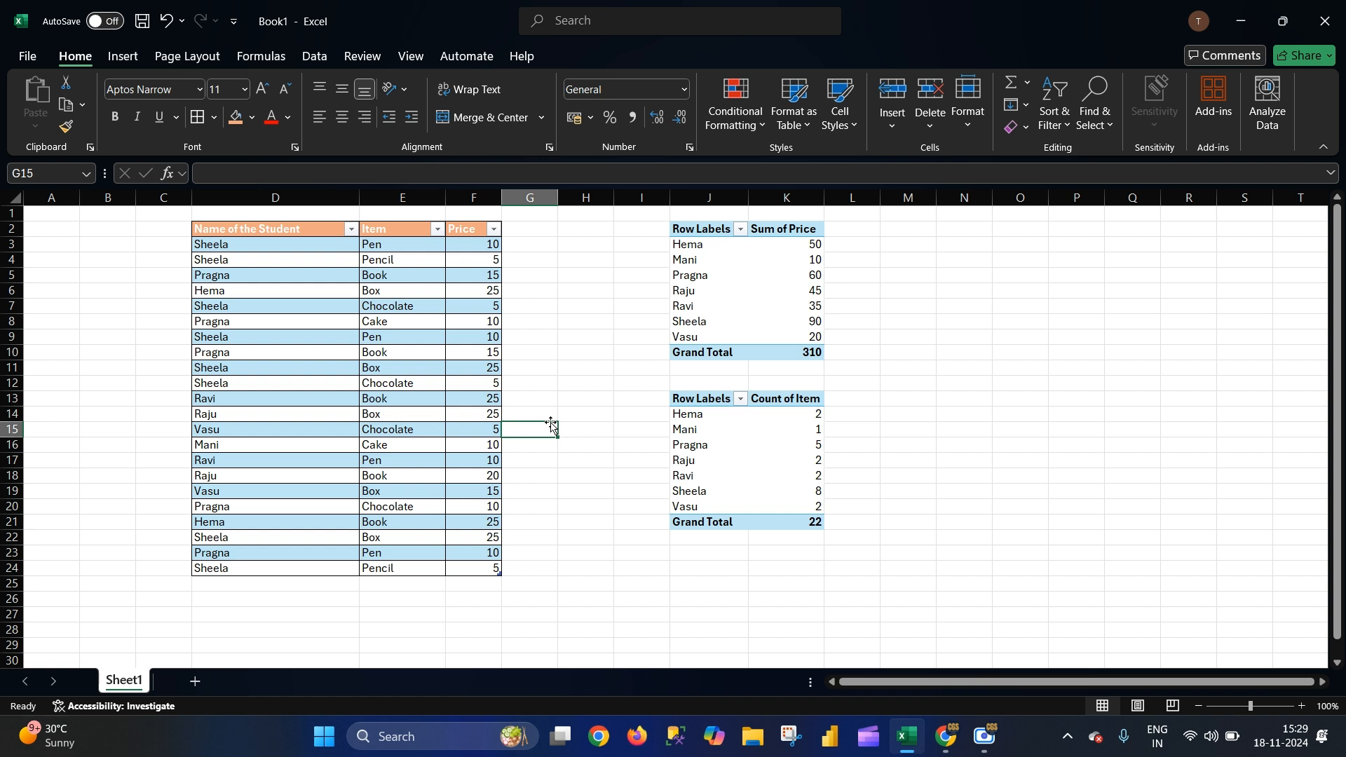
click(986, 415)
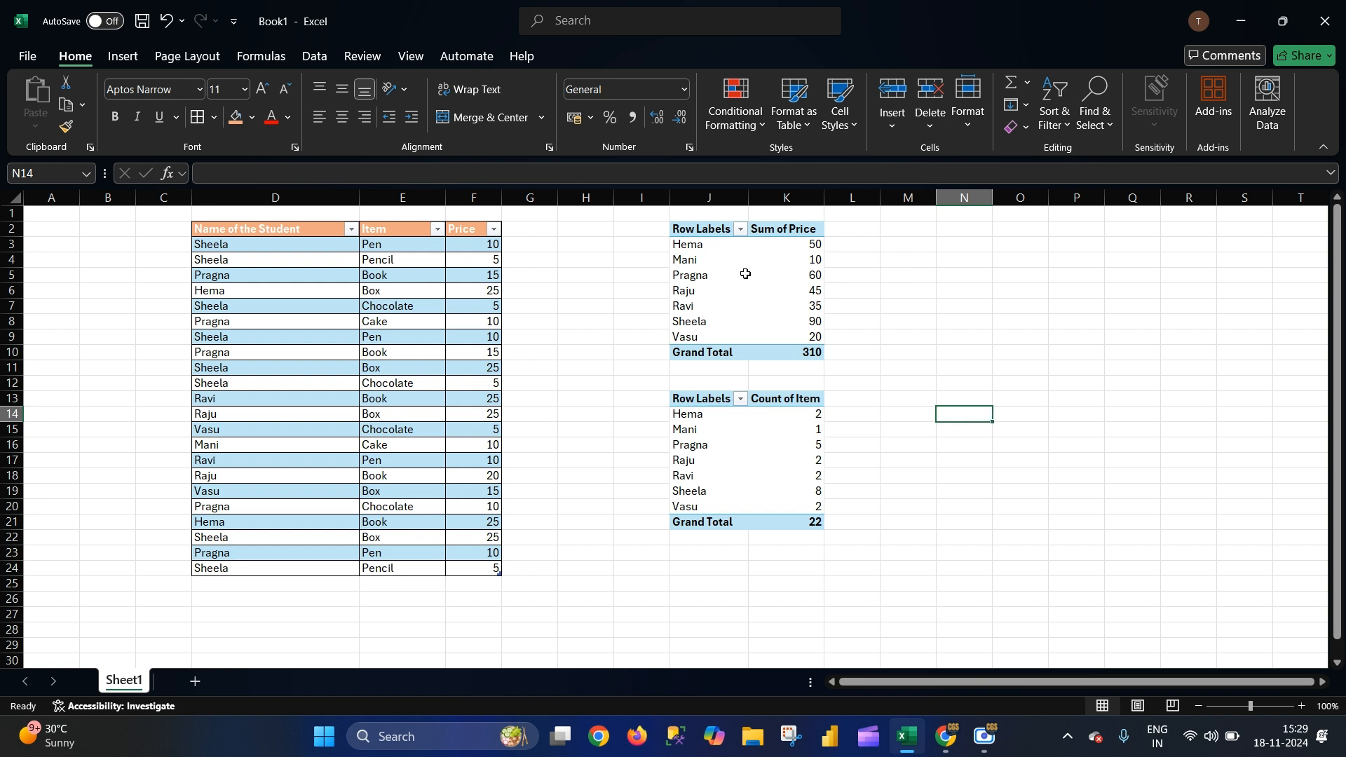
drag(706, 257, 708, 276)
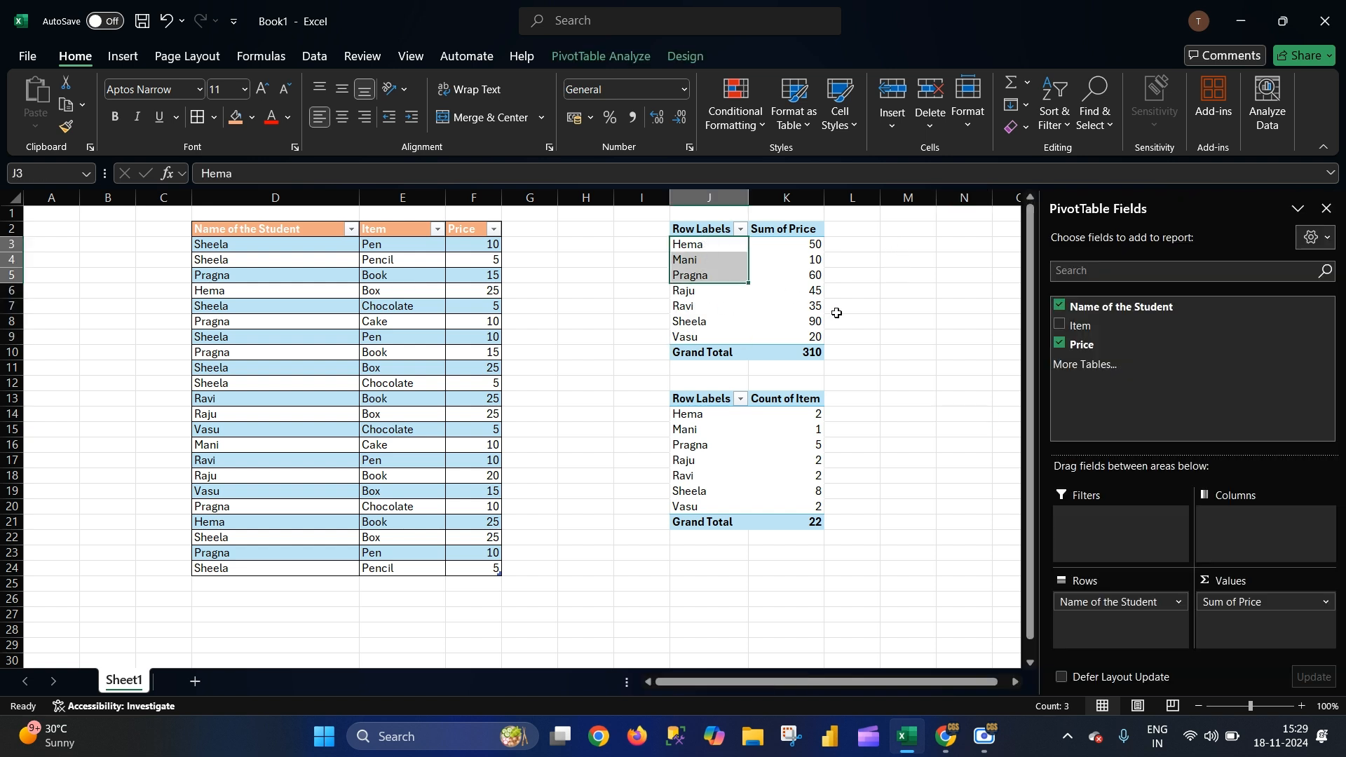
click(904, 247)
drag(946, 250, 949, 360)
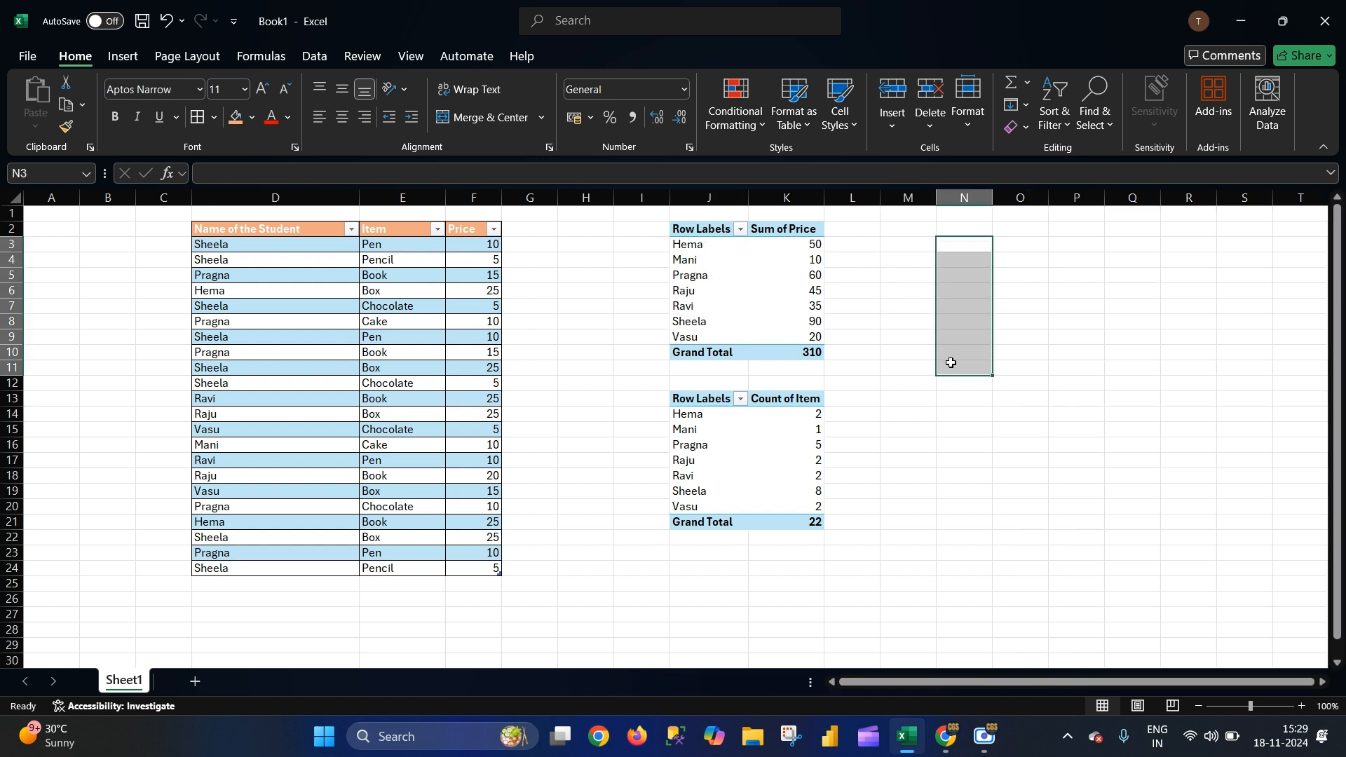
drag(1032, 246, 1033, 384)
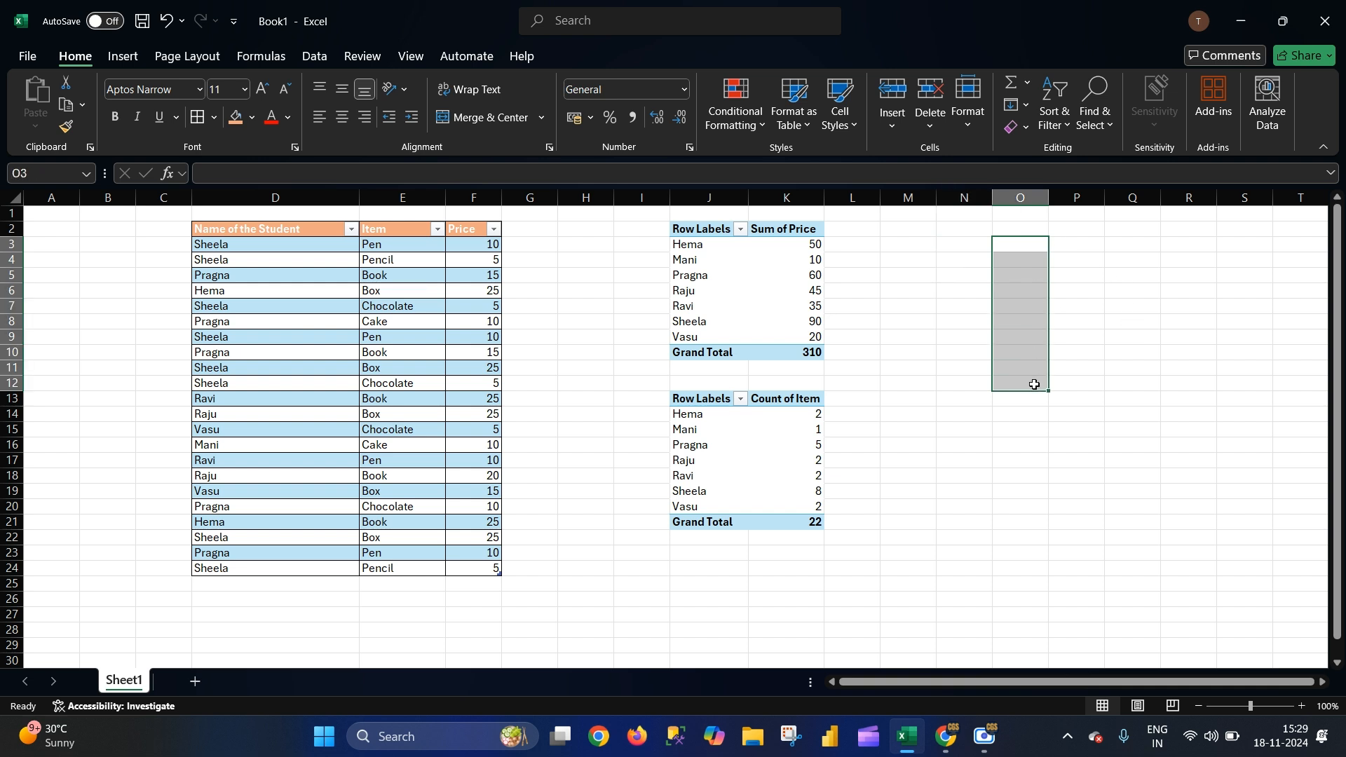
drag(1085, 248, 1086, 352)
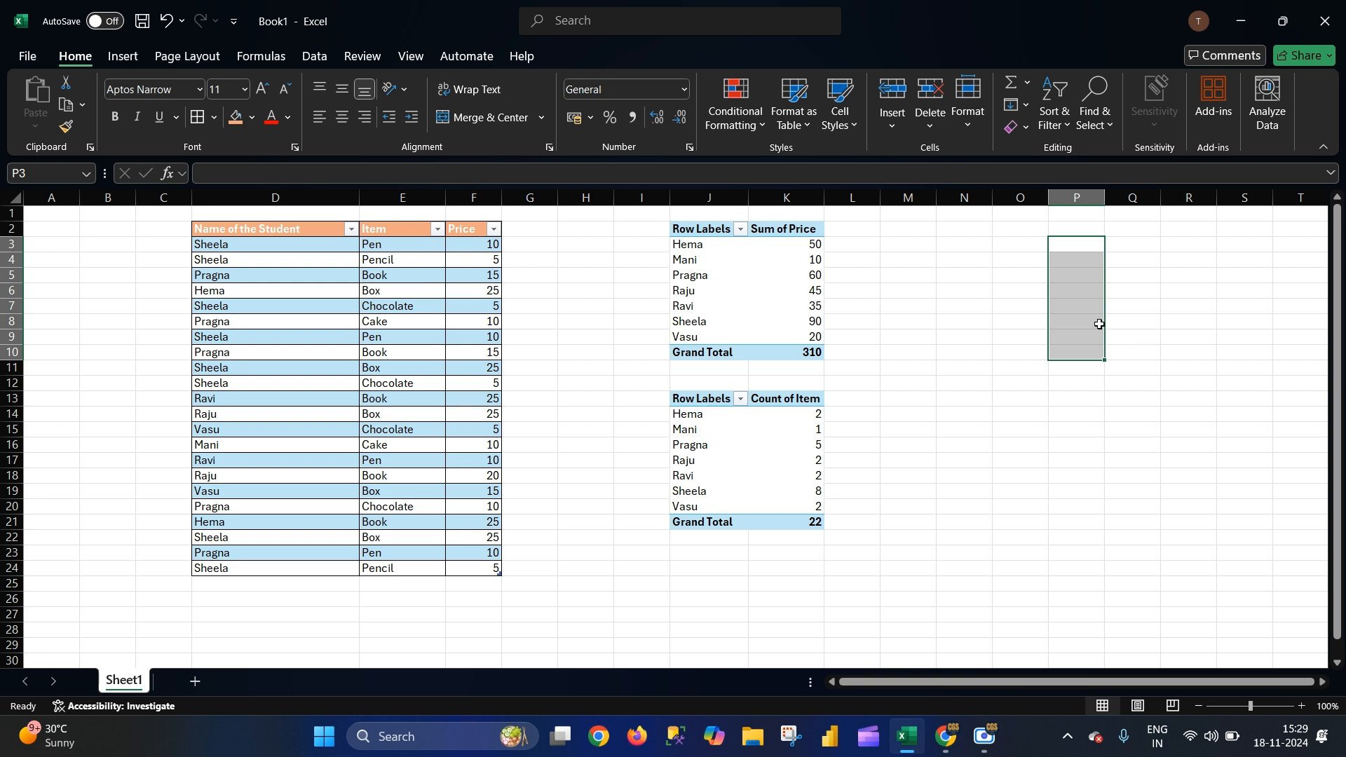
click(975, 291)
Step: Insert a third PivotTable from Table1 on the existing worksheet at Sheet1!$N$2
click(474, 303)
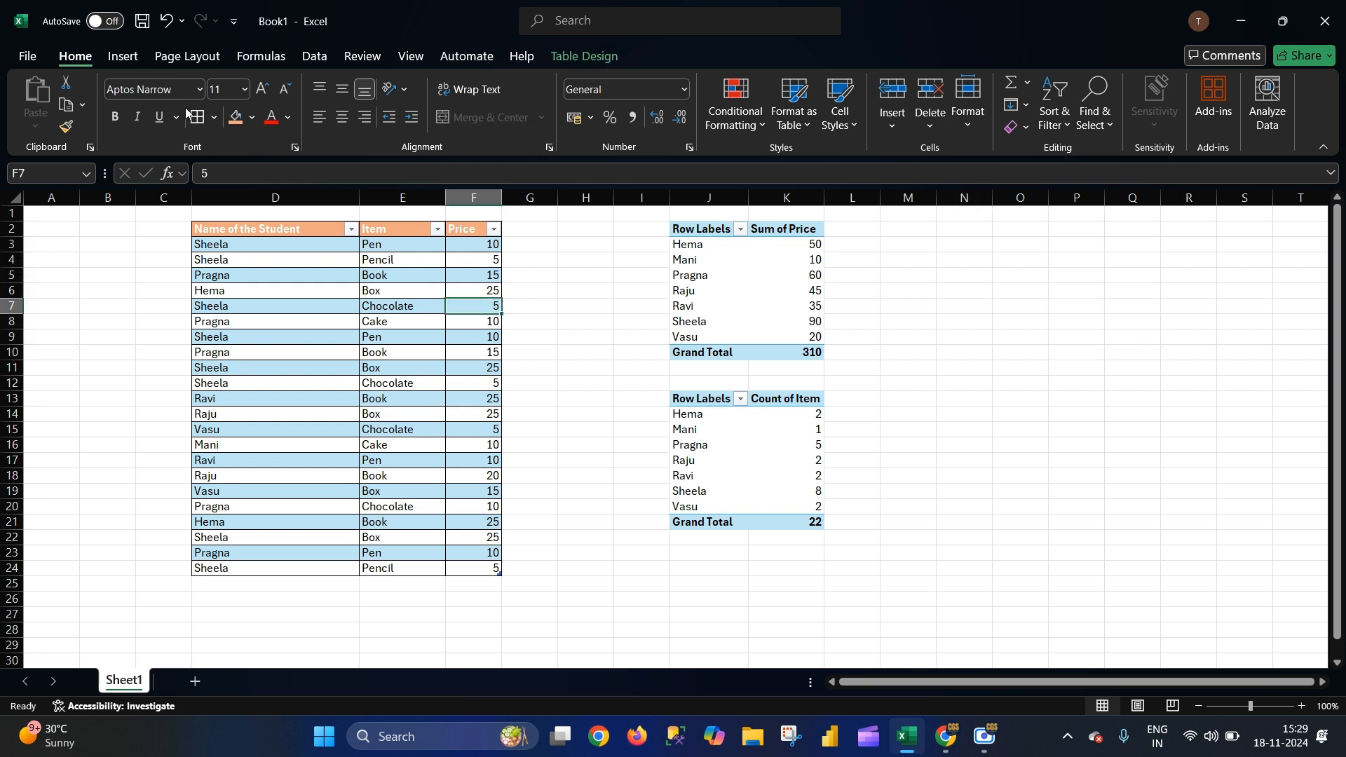
click(130, 58)
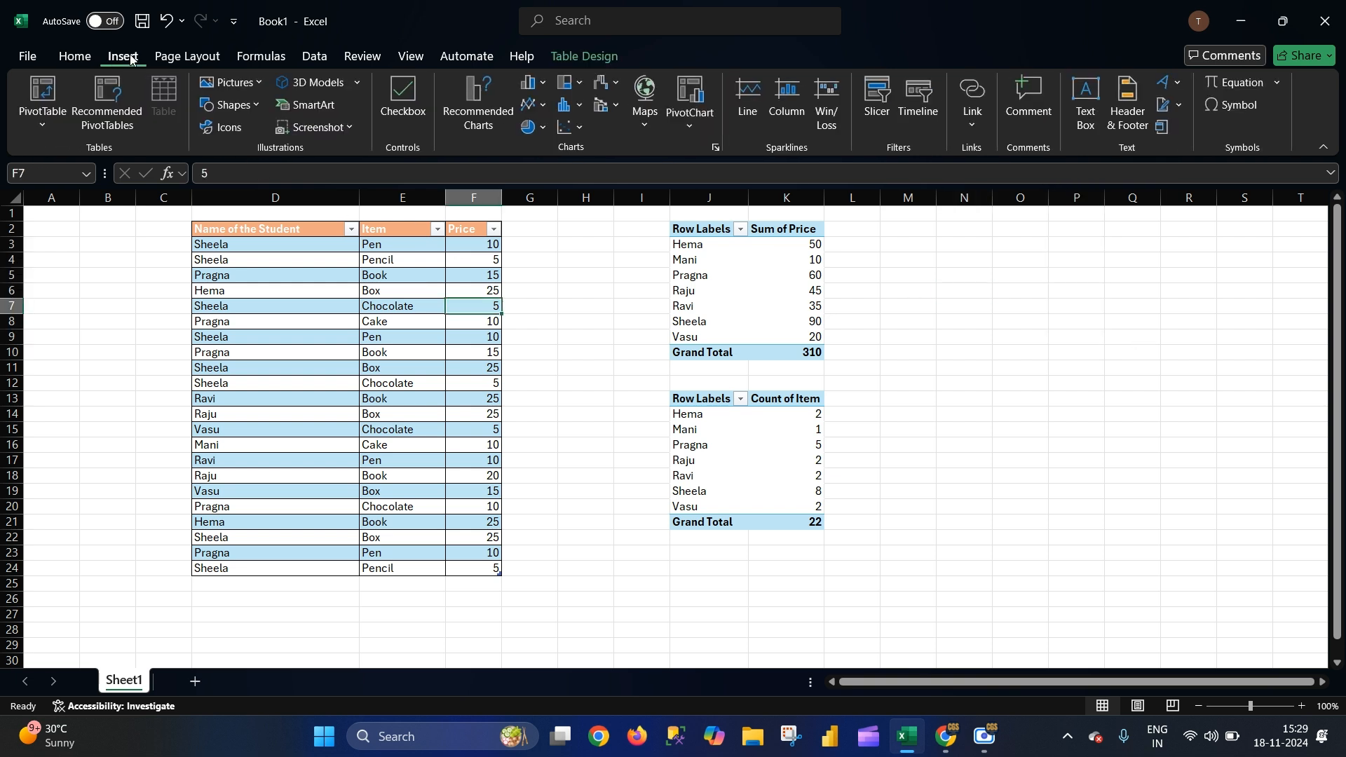
click(44, 90)
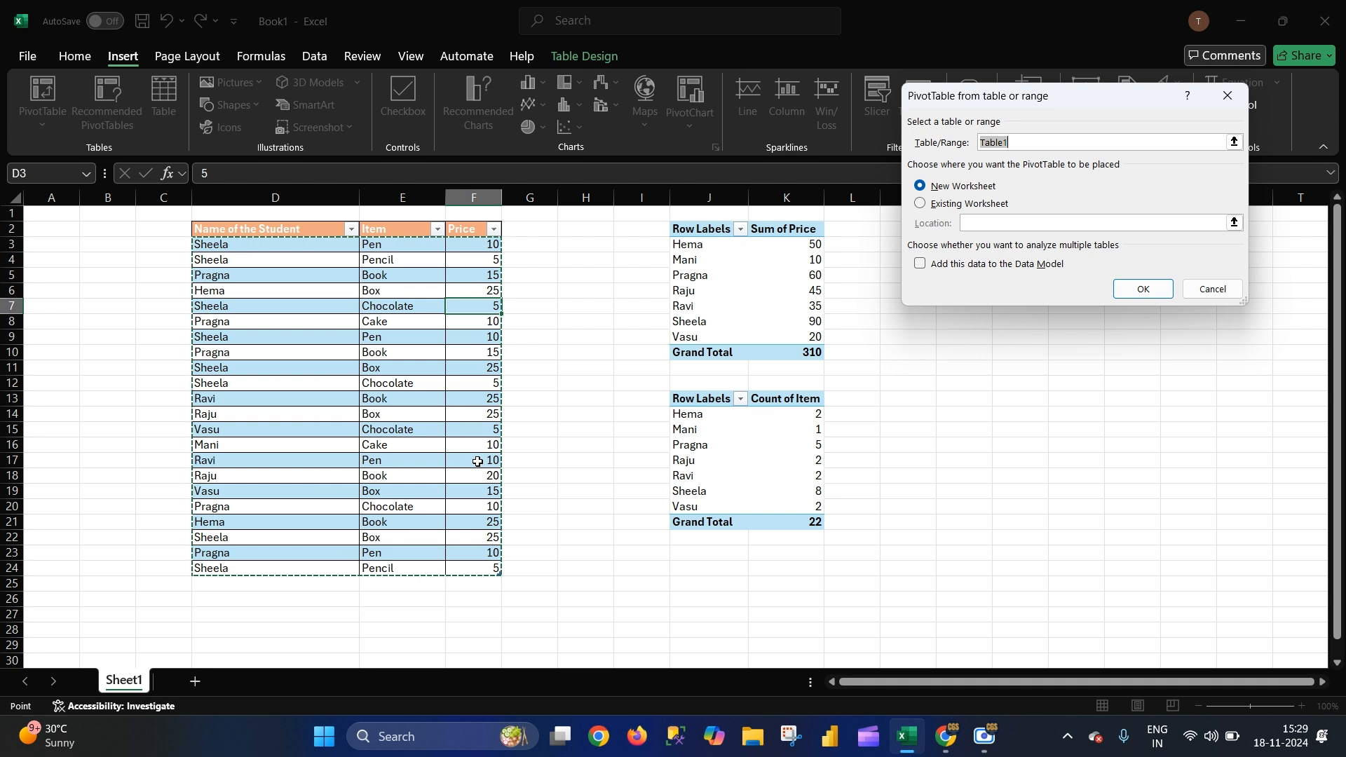
click(989, 223)
drag(1018, 104, 1192, 121)
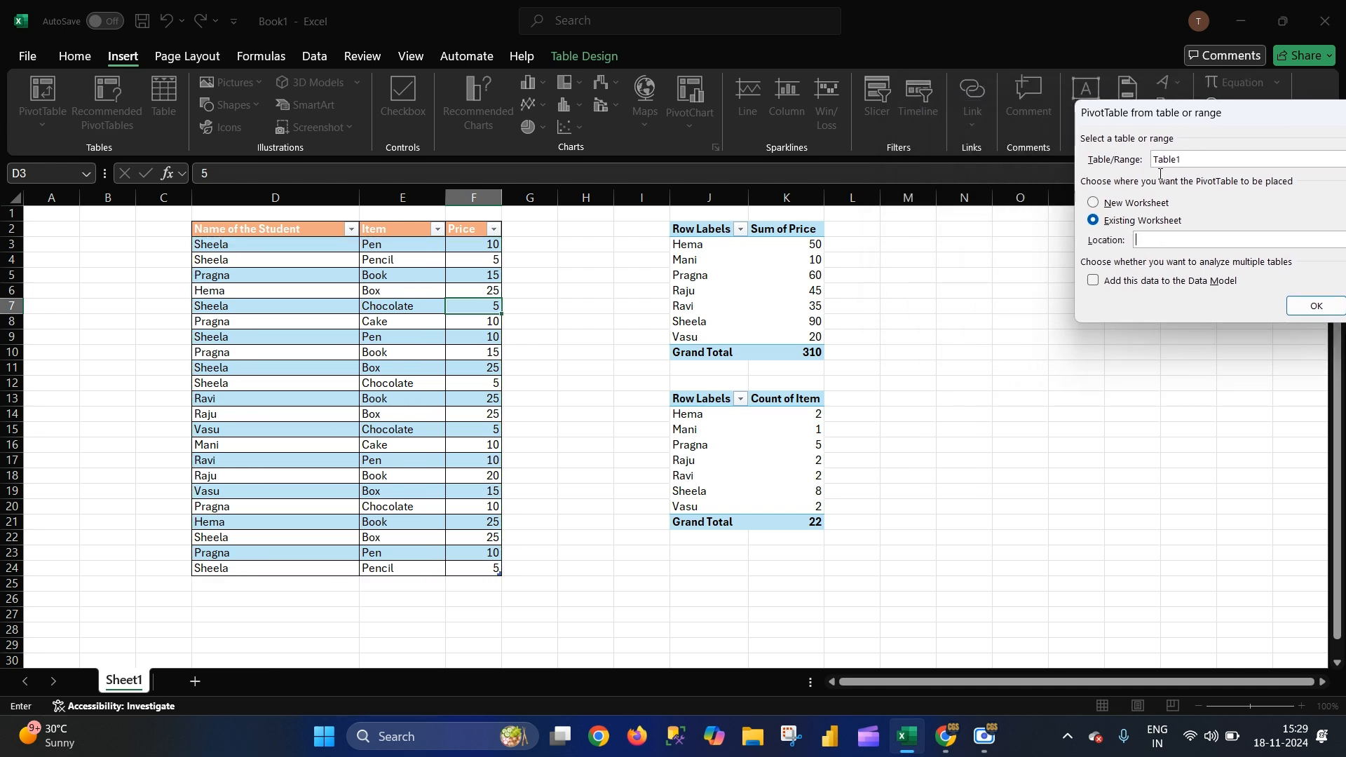
click(947, 230)
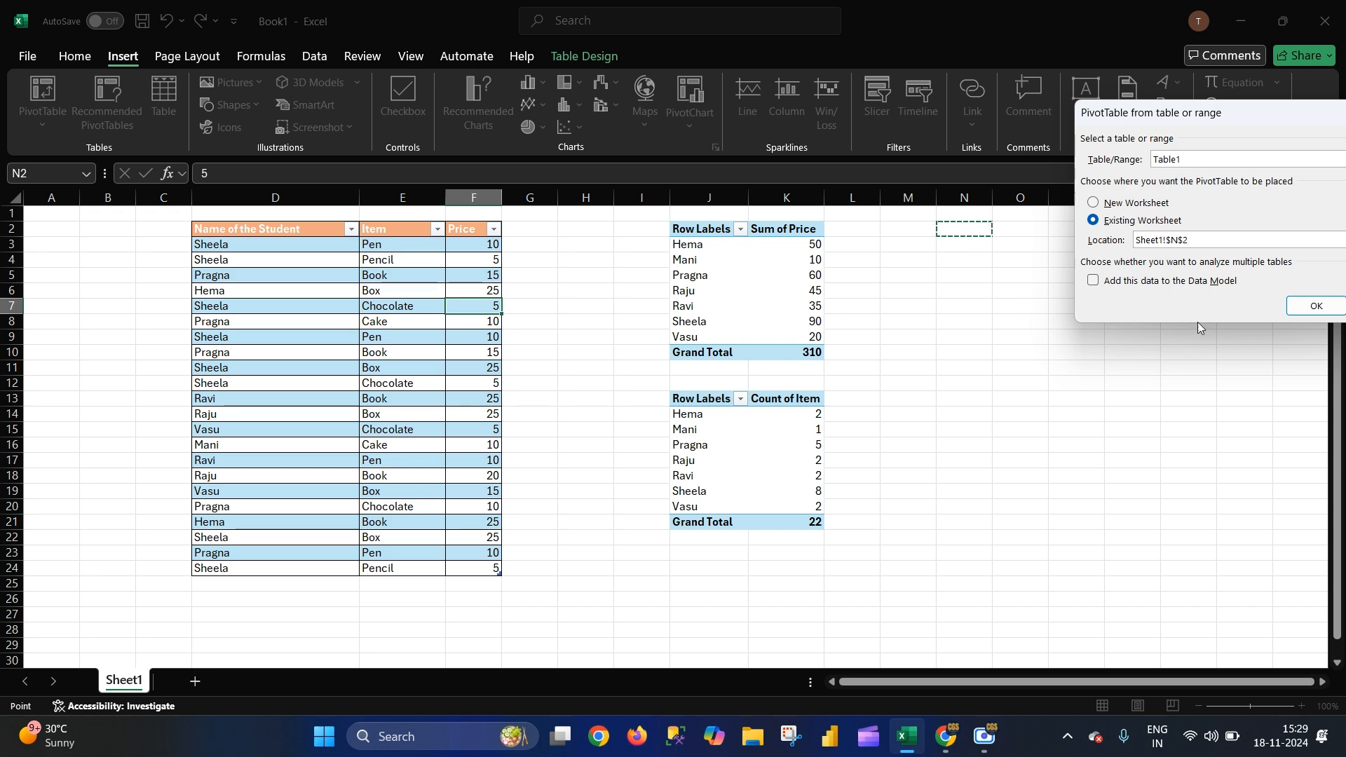
click(1315, 306)
Step: Put Name of the Student in the new PivotTable's rows and add Item and Price as its values
drag(862, 682, 949, 684)
drag(1130, 306, 1112, 610)
drag(1083, 325, 1253, 625)
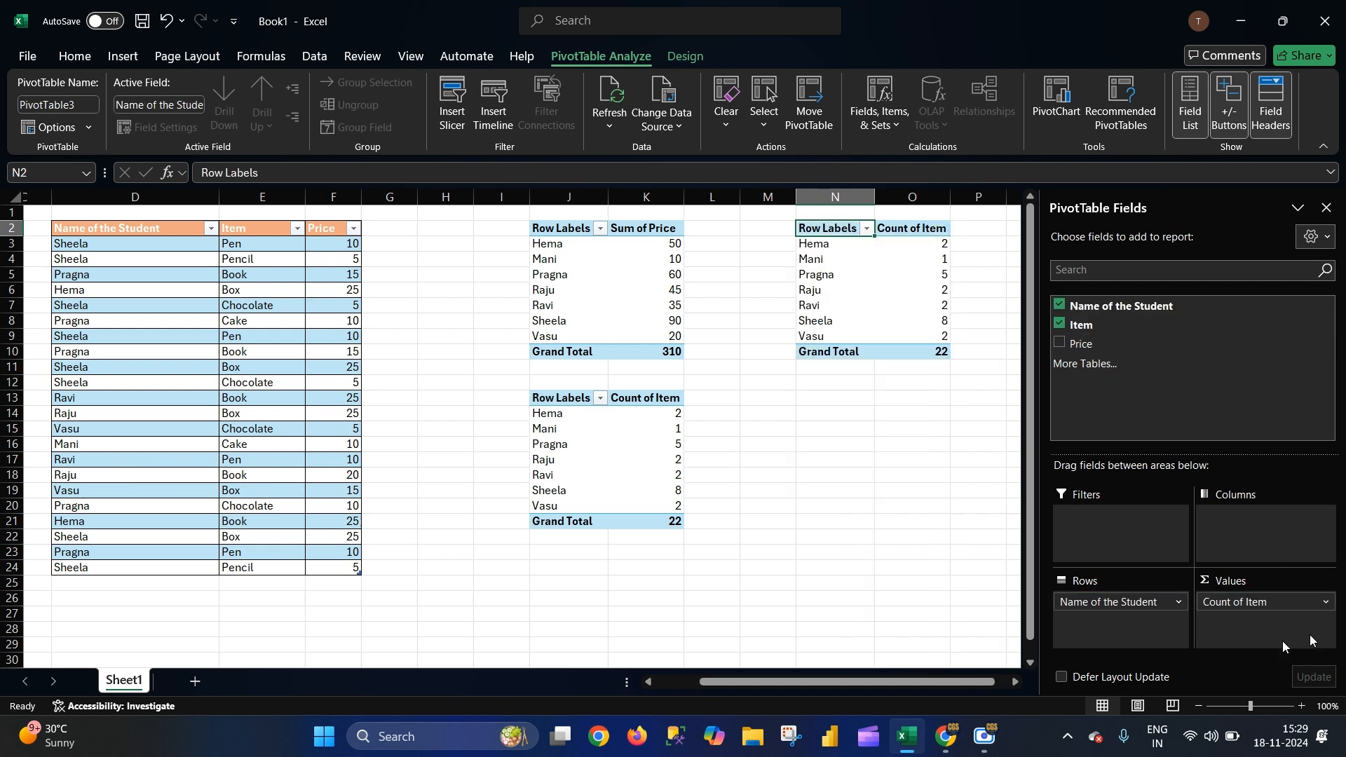
drag(1083, 343, 1254, 628)
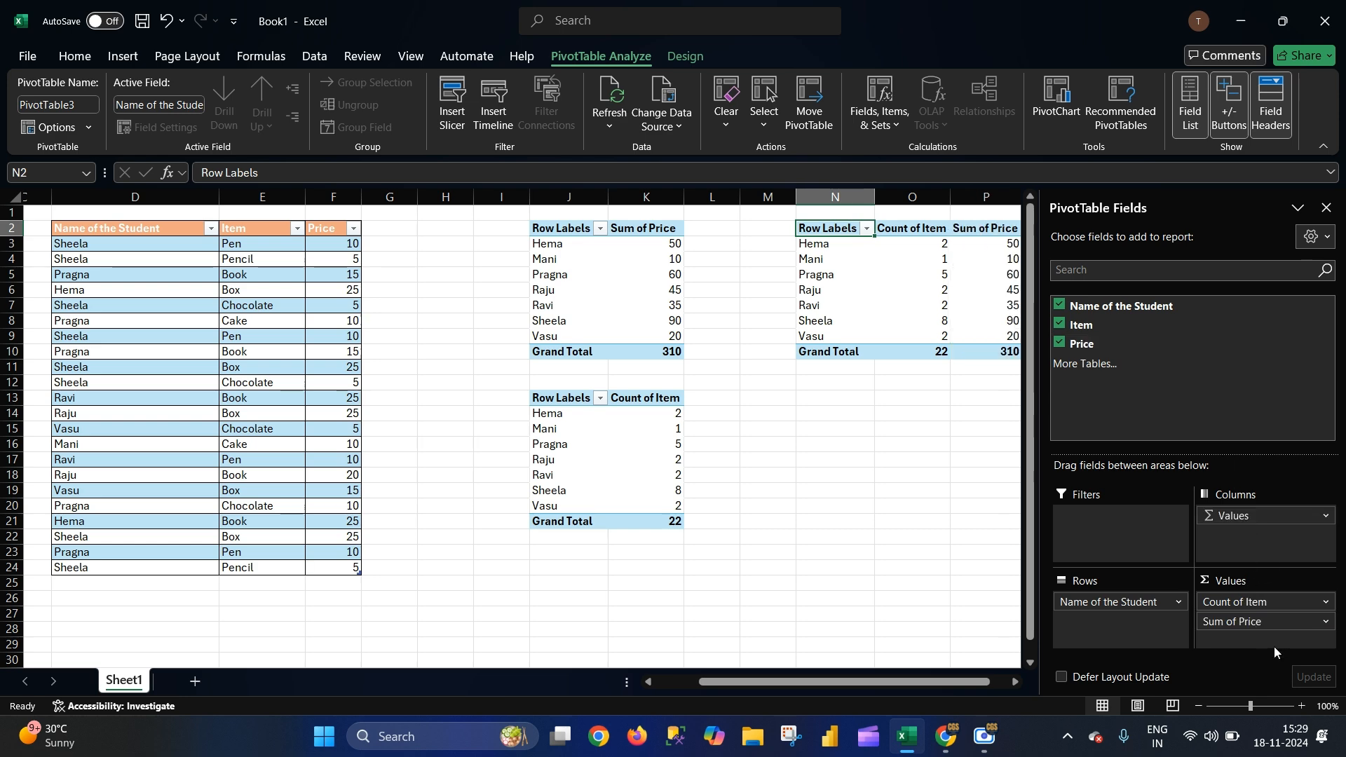
click(869, 505)
drag(1006, 682, 1027, 682)
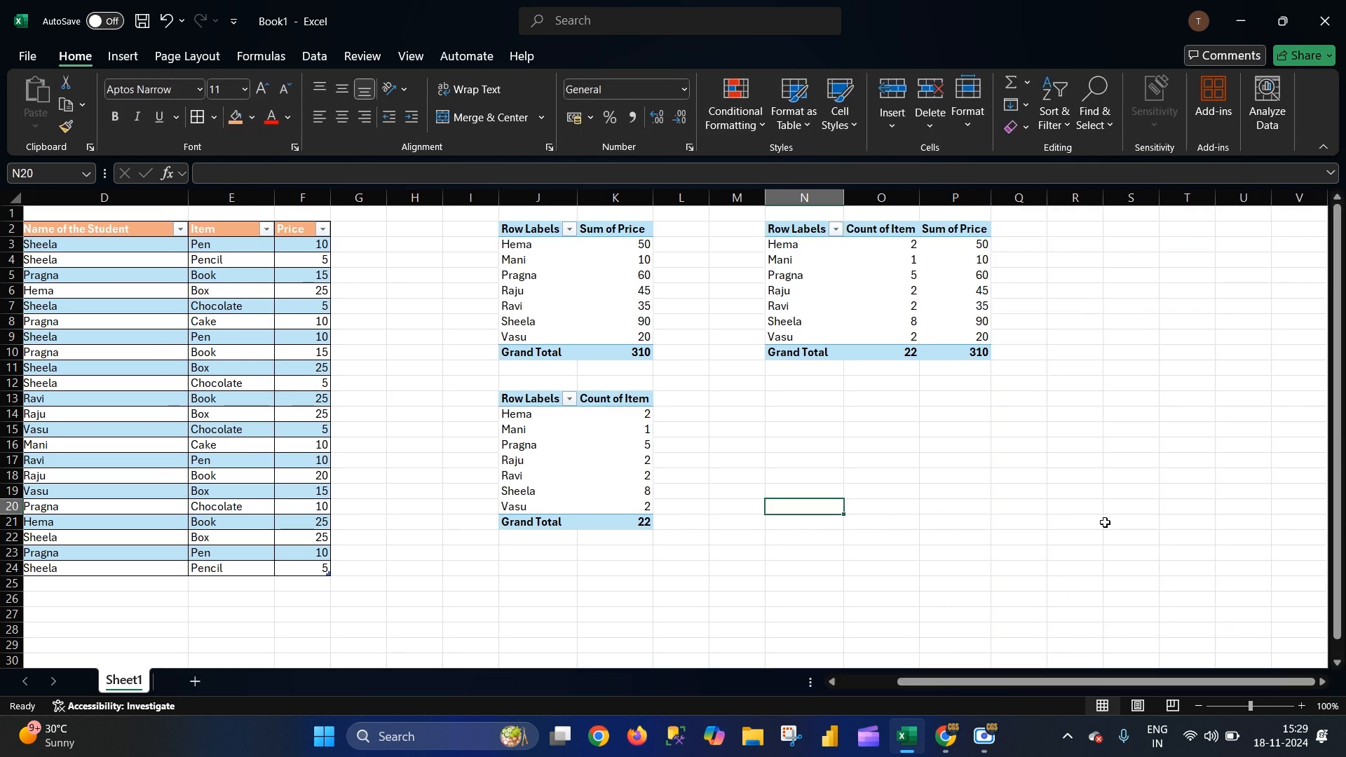
Step: Review the Count of Item and Sum of Price values per student in the new PivotTable
click(1129, 506)
click(792, 247)
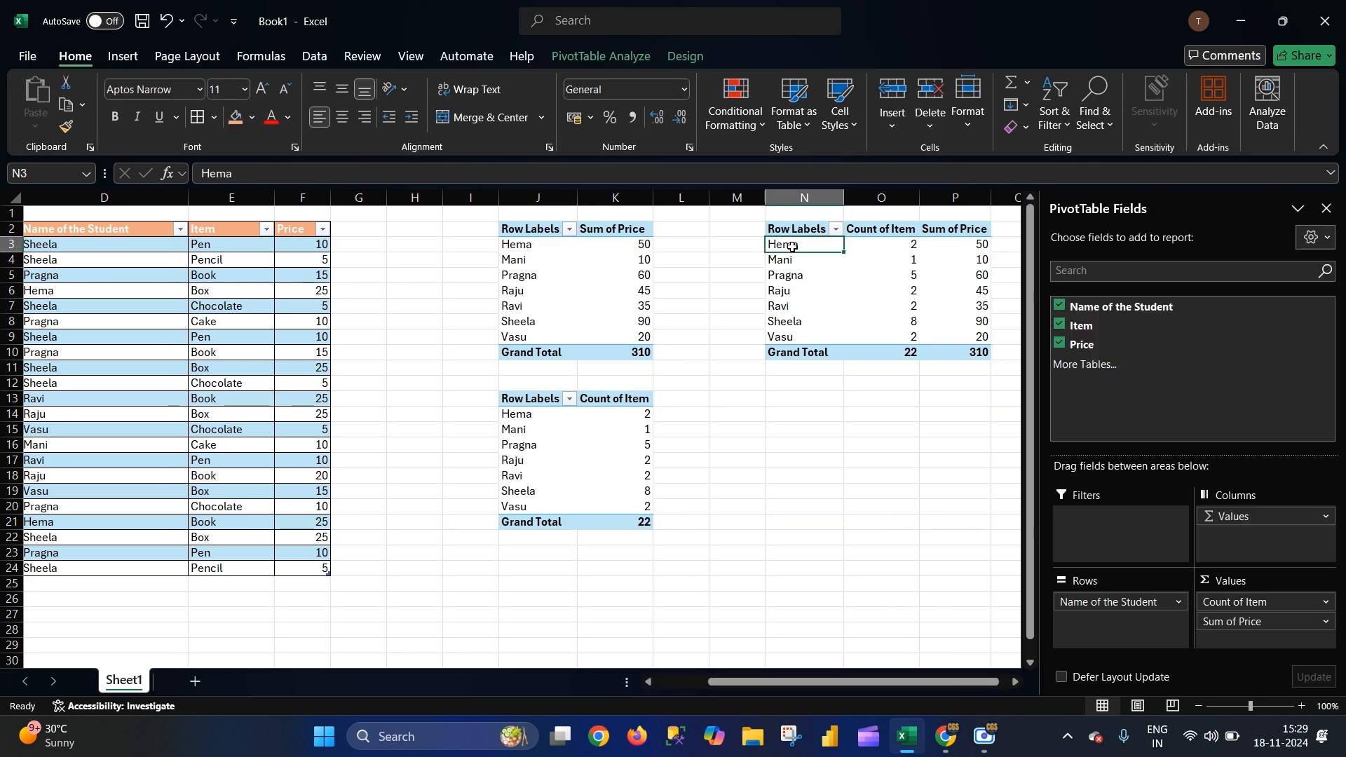
click(881, 251)
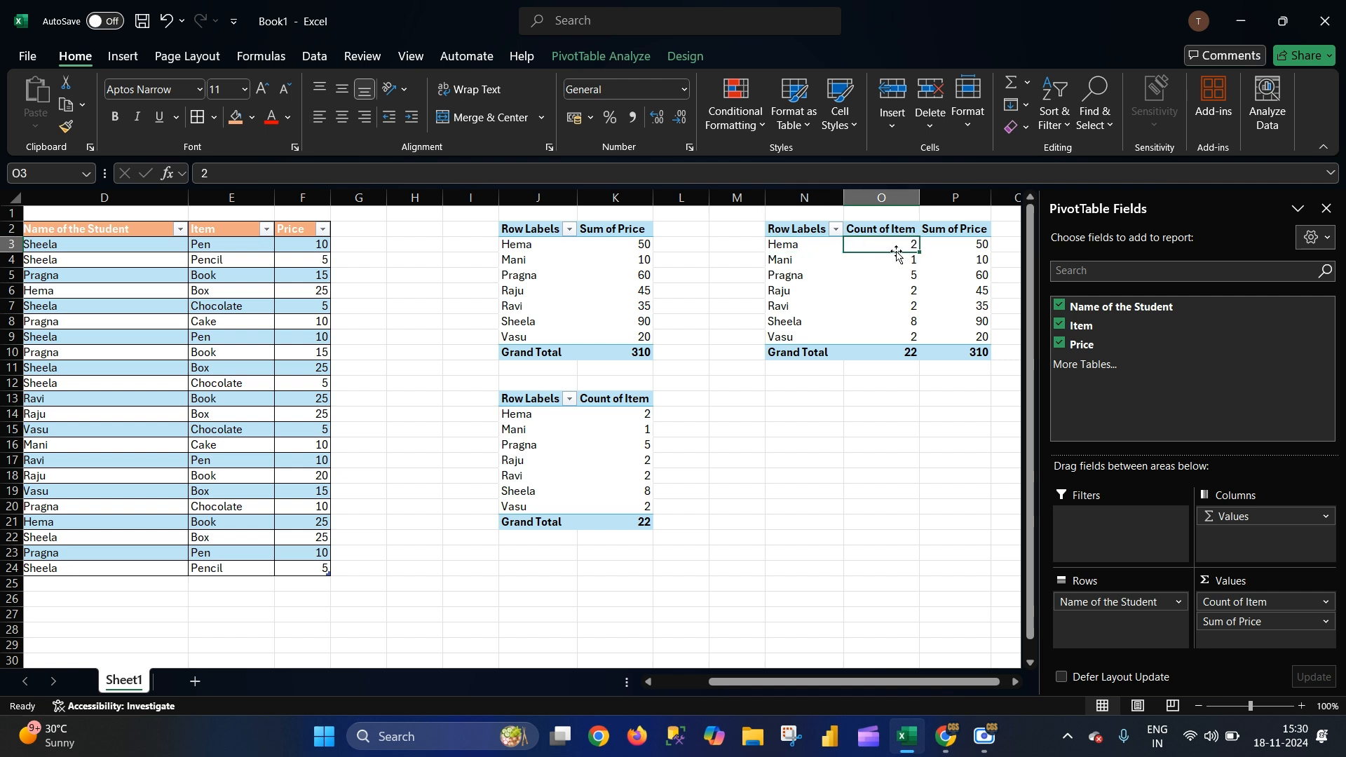
drag(896, 248, 897, 338)
drag(957, 246, 956, 339)
drag(899, 252, 897, 339)
drag(965, 243, 965, 339)
click(963, 419)
Step: Bring the source table and all three PivotTables into view and capture the Excel window with Snipping Tool
drag(912, 681, 856, 684)
click(936, 552)
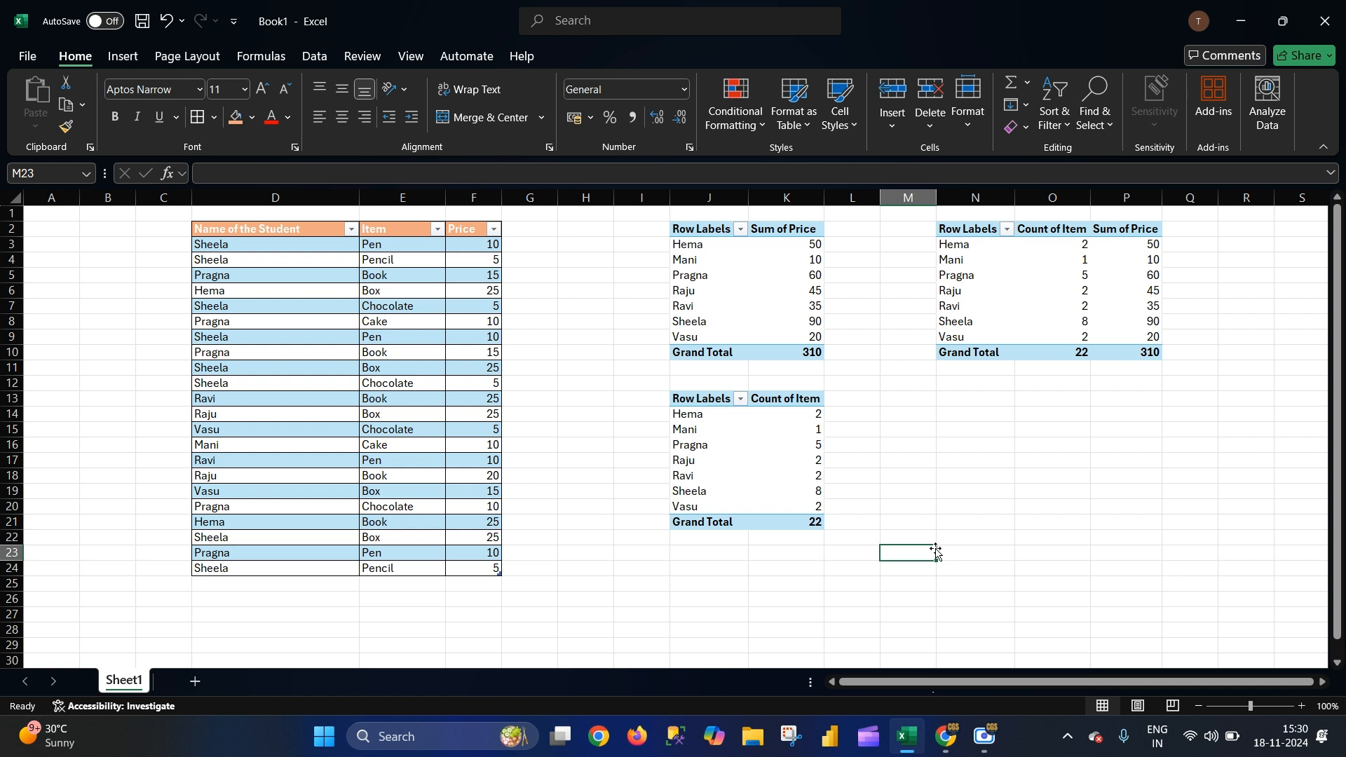
click(790, 736)
click(322, 55)
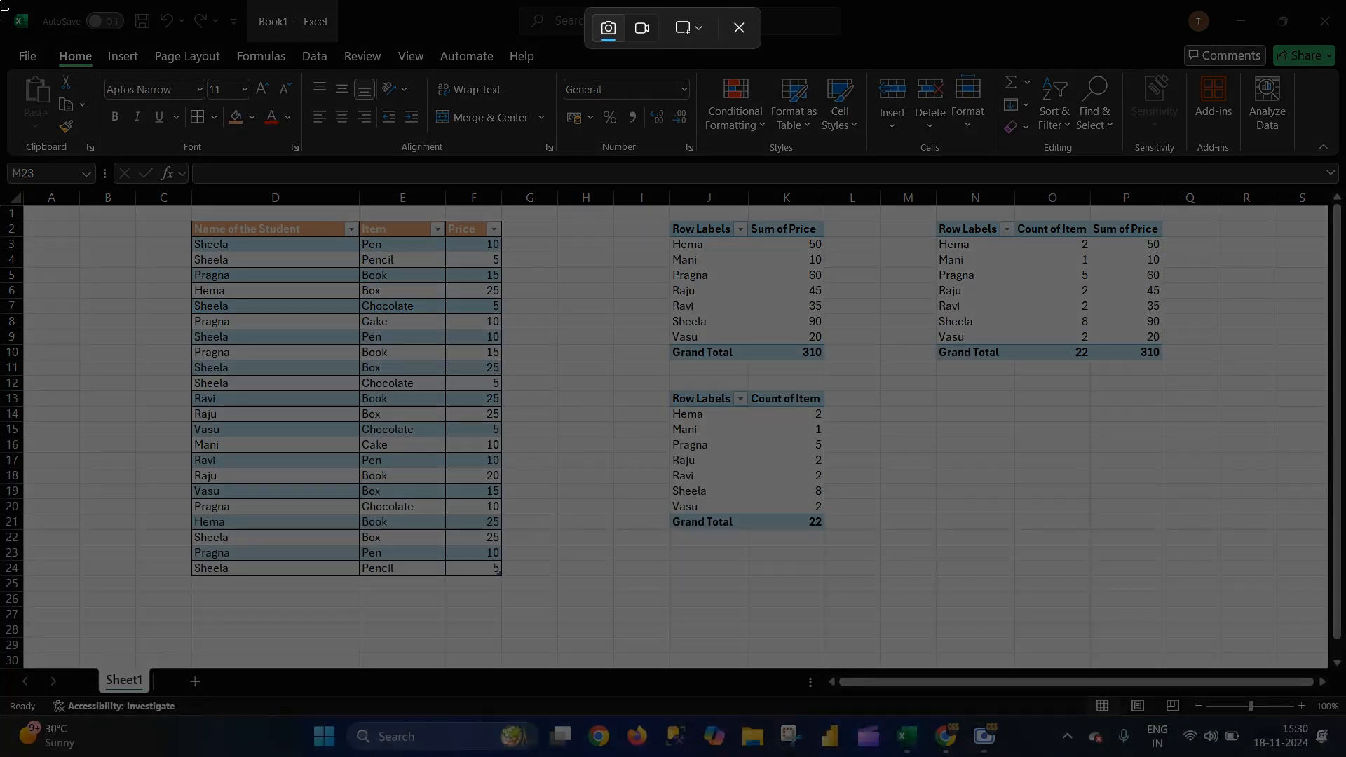
drag(2, 4, 1342, 721)
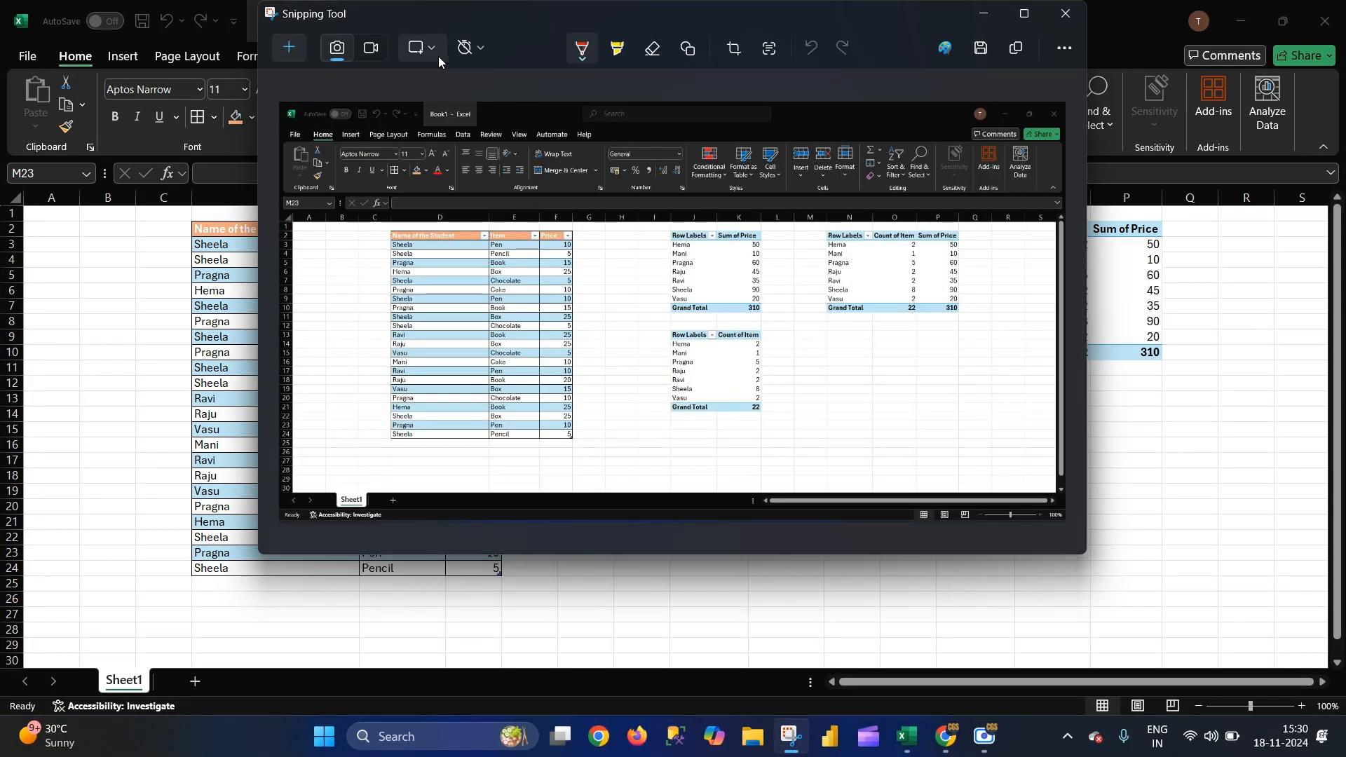
Step: Save the screenshot to the Desktop as a PNG named 1, close Snipping Tool and return to the worksheet
click(979, 48)
text(1)
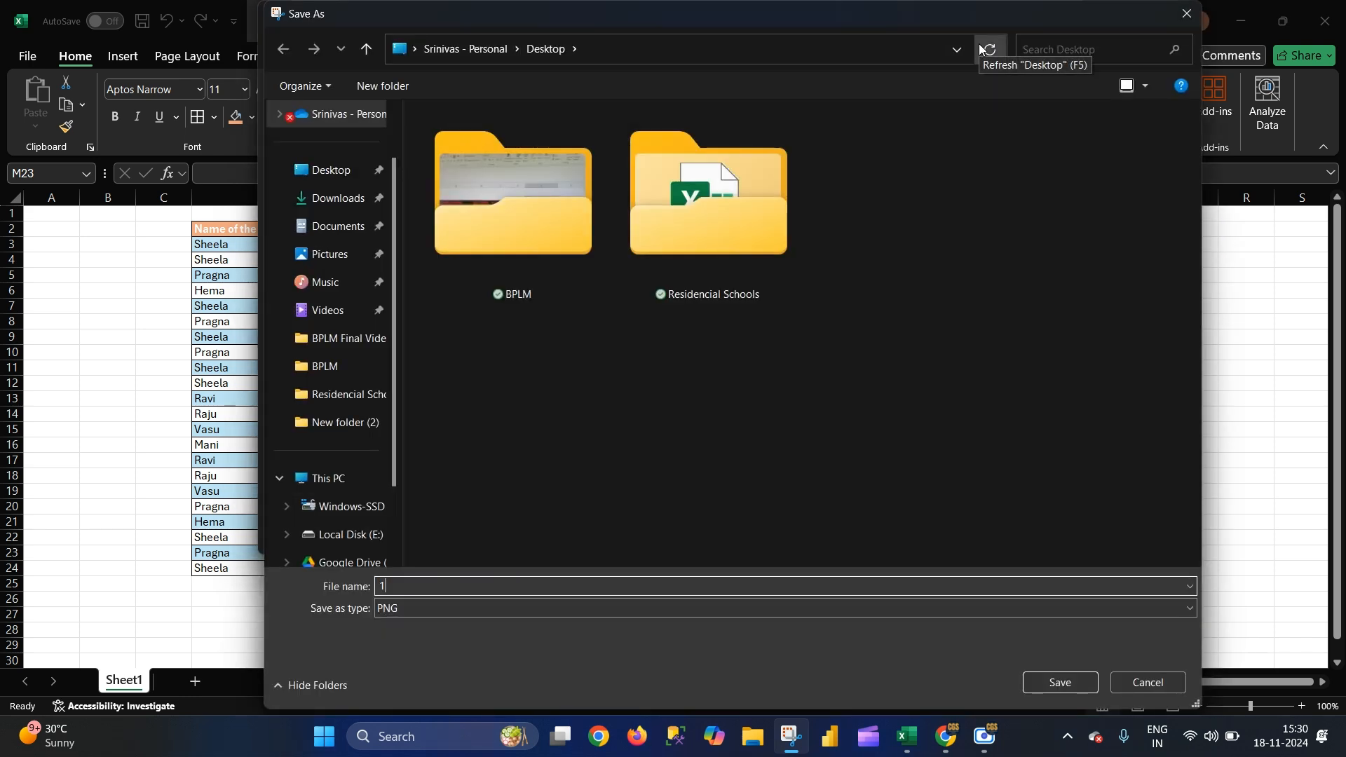
key(Return)
click(1066, 13)
click(1073, 442)
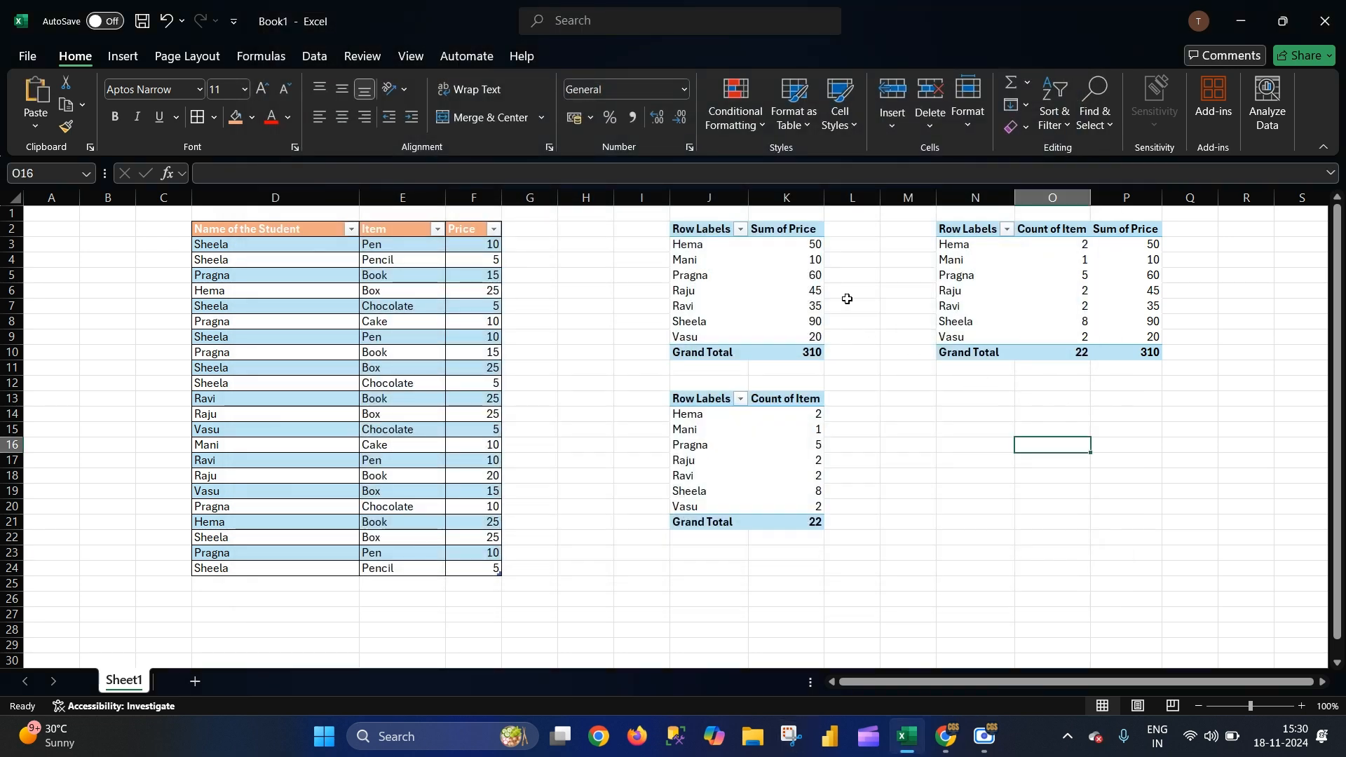
click(789, 275)
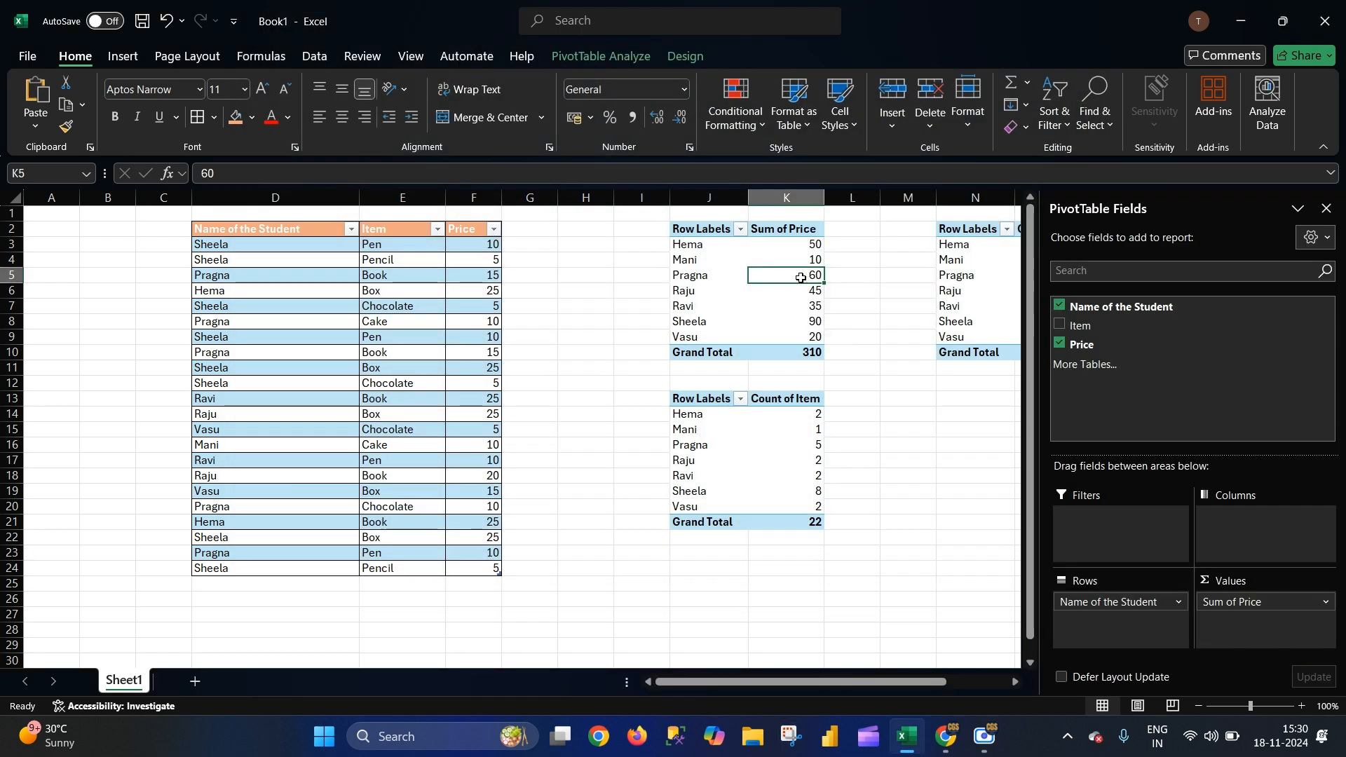
right_click(800, 281)
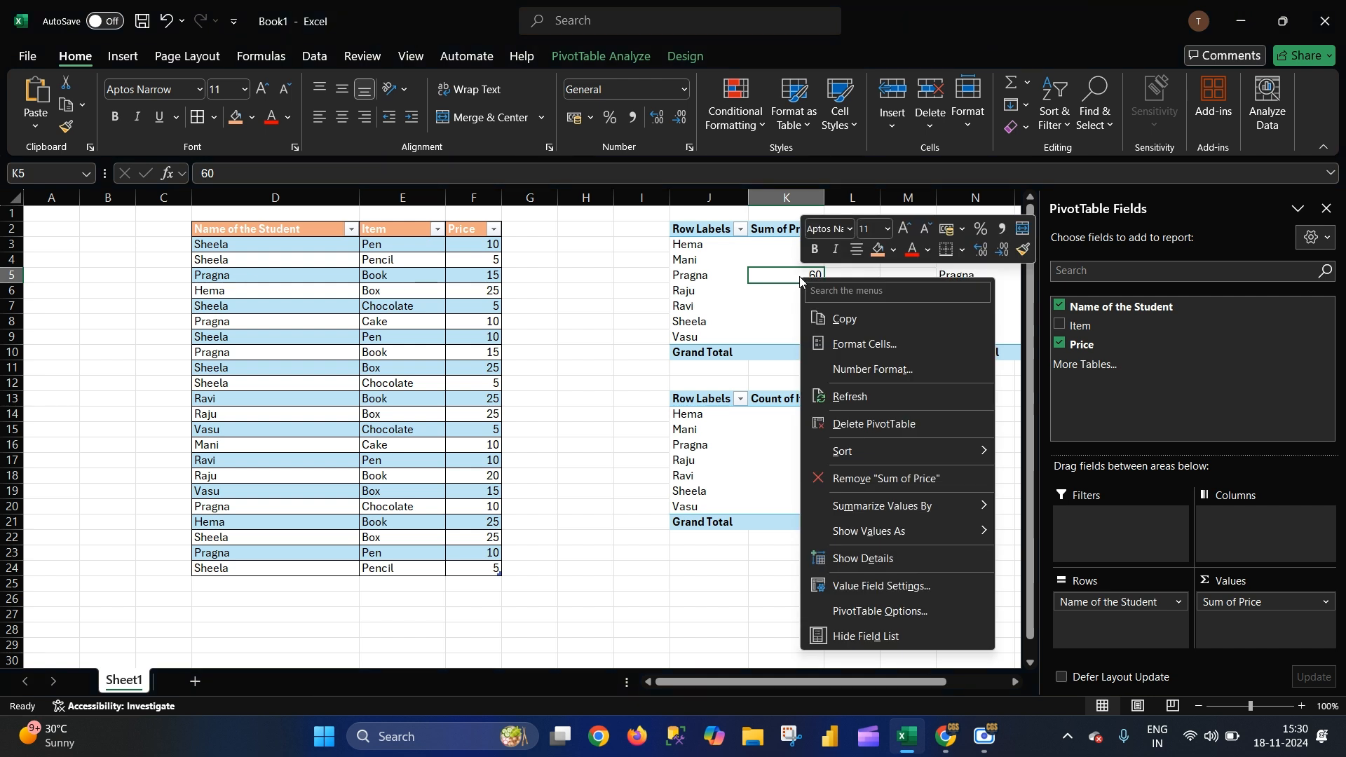
mouse_move(873, 531)
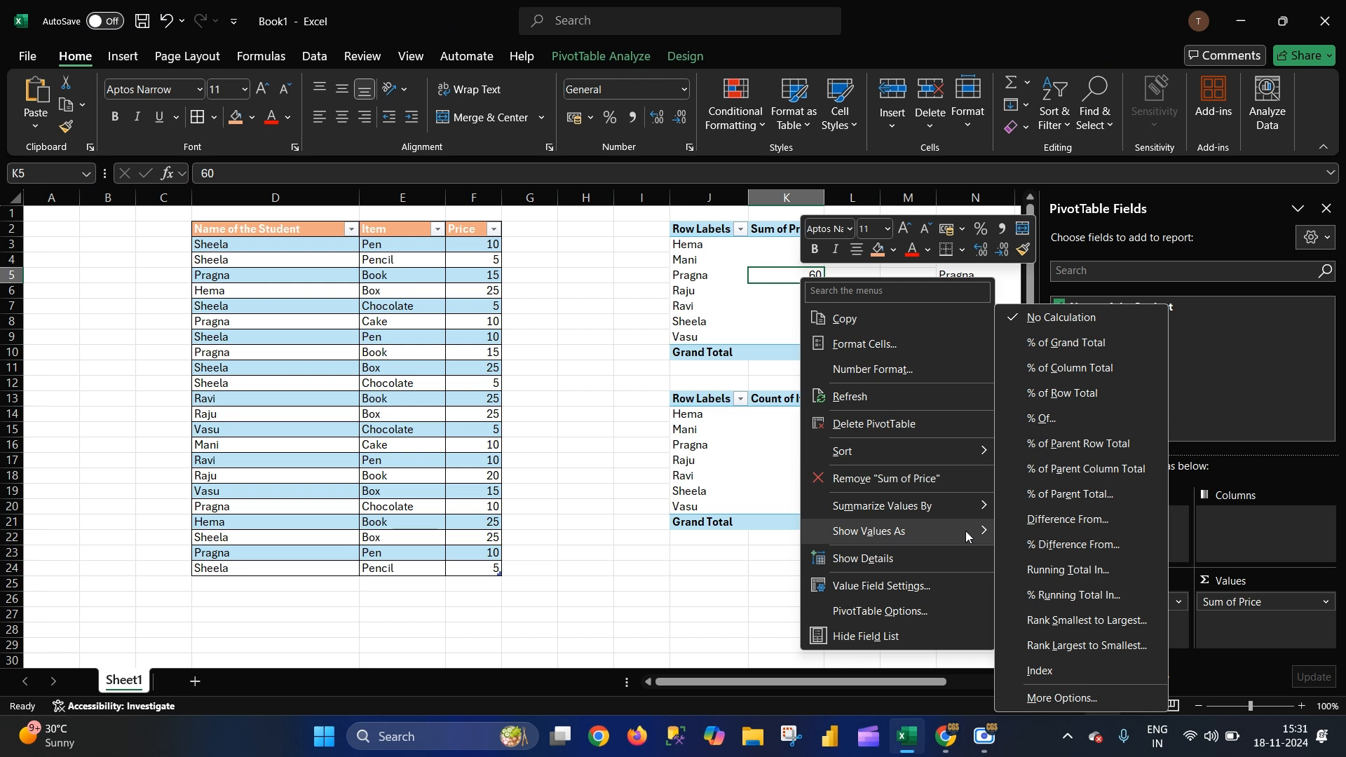
mouse_move(910, 452)
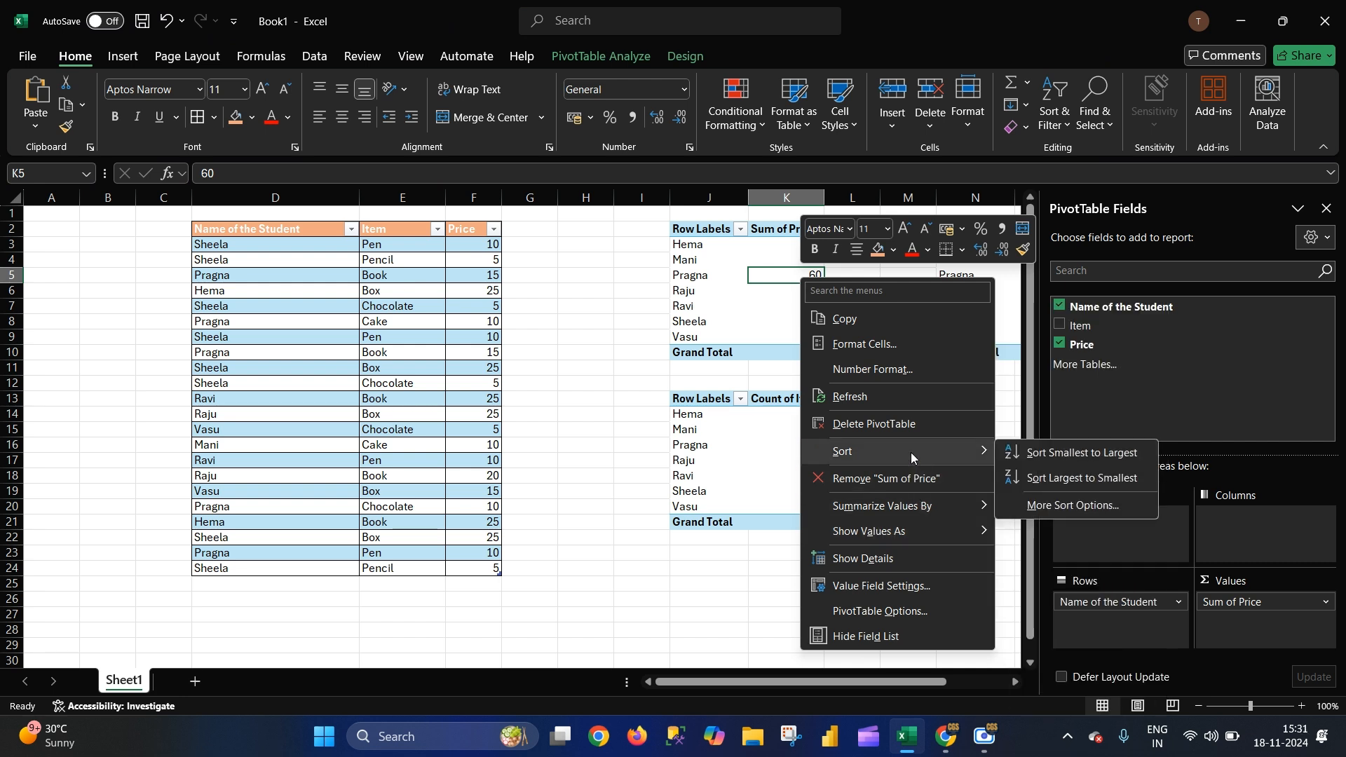
key(Escape)
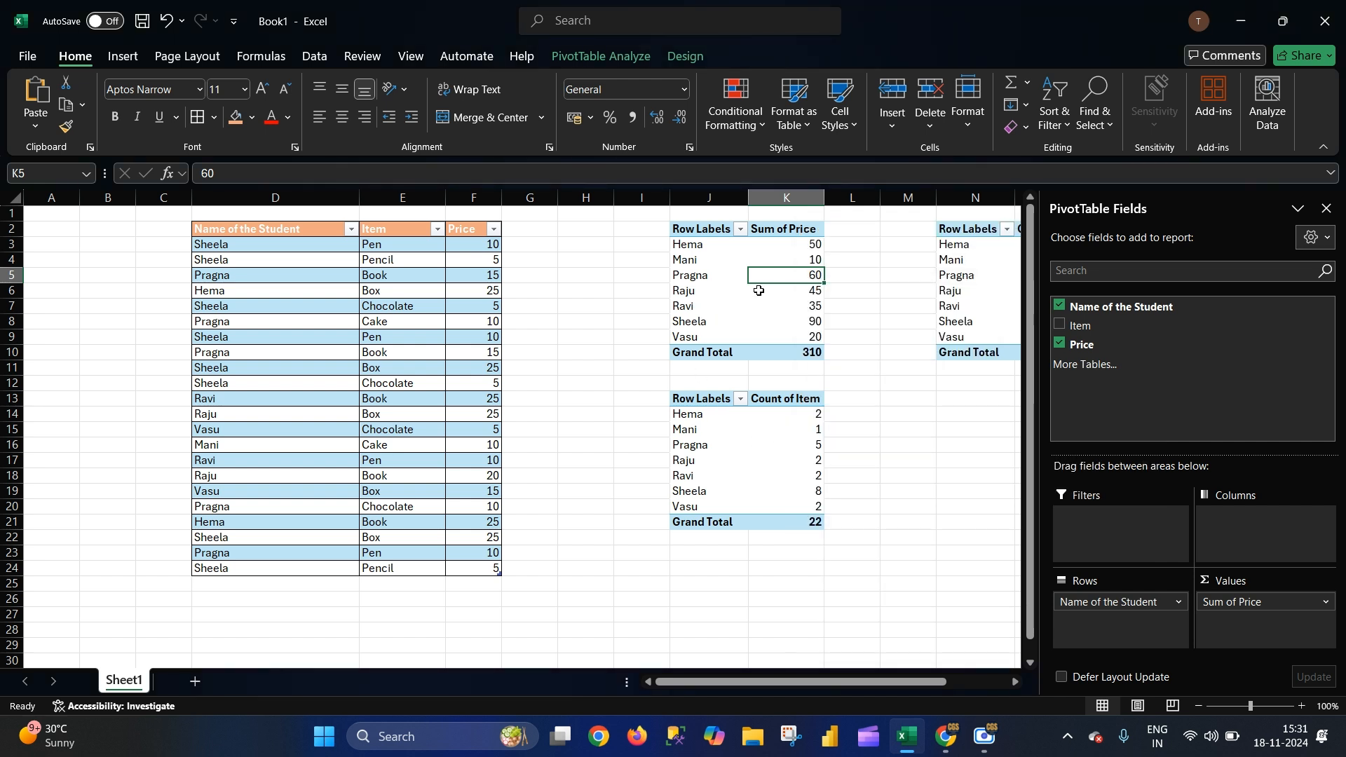
click(773, 305)
click(777, 258)
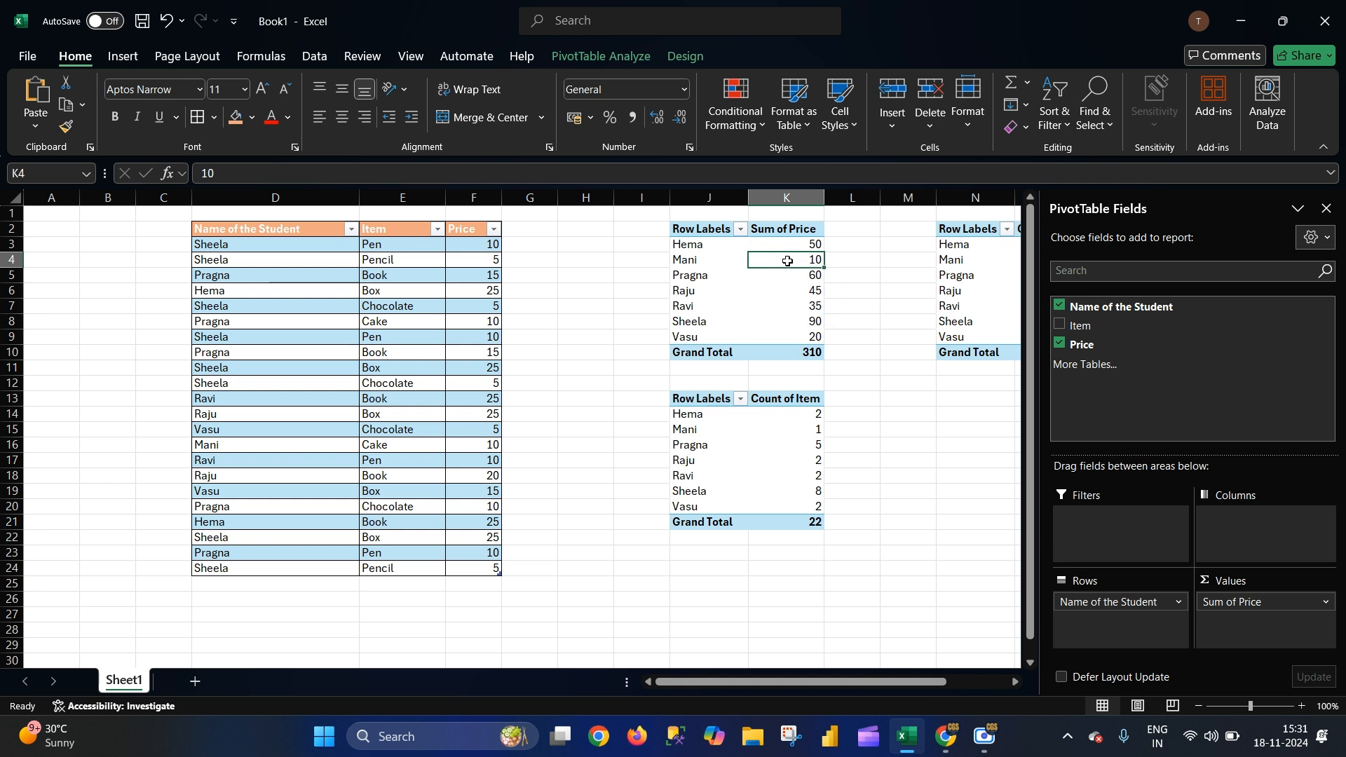
right_click(788, 264)
click(788, 264)
drag(797, 244, 803, 334)
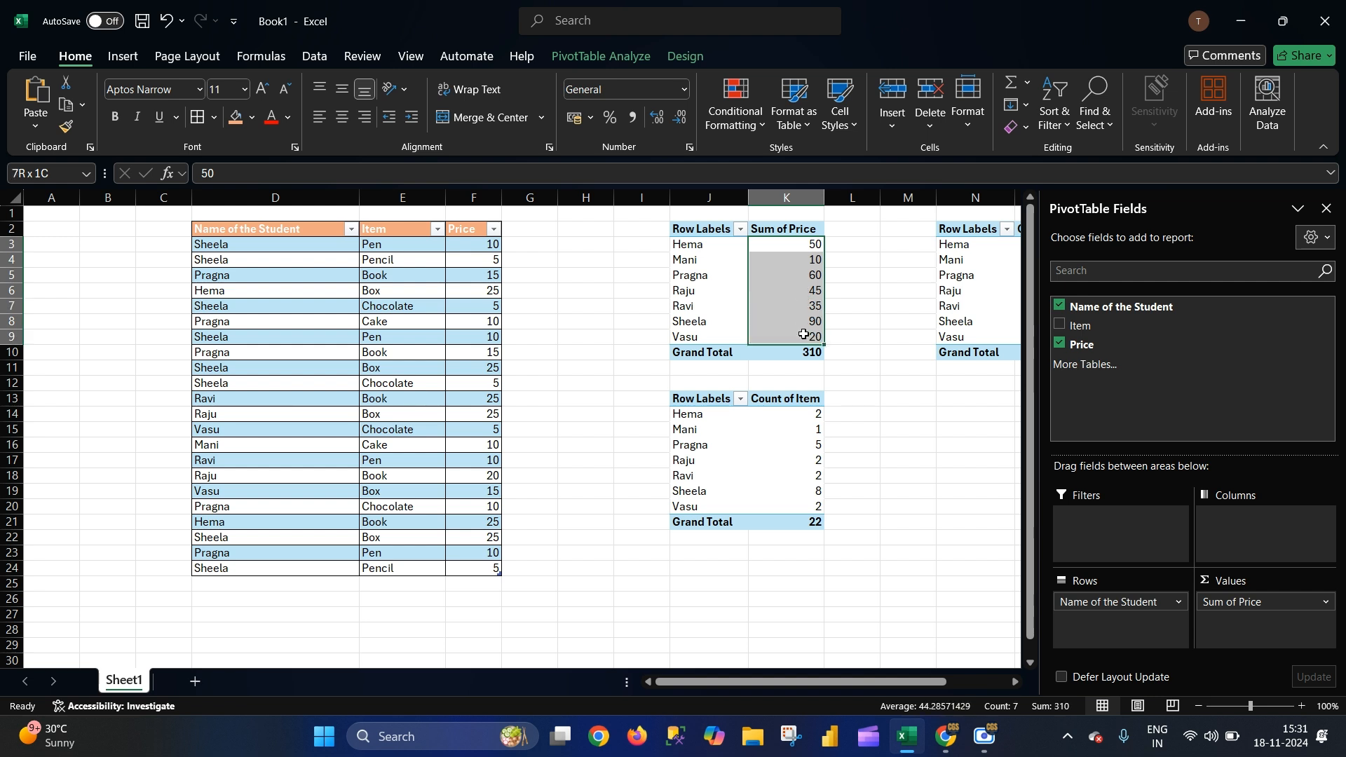
click(803, 322)
Step: Sort the Sum of Price PivotTable's values from smallest to largest and check the new order
click(787, 277)
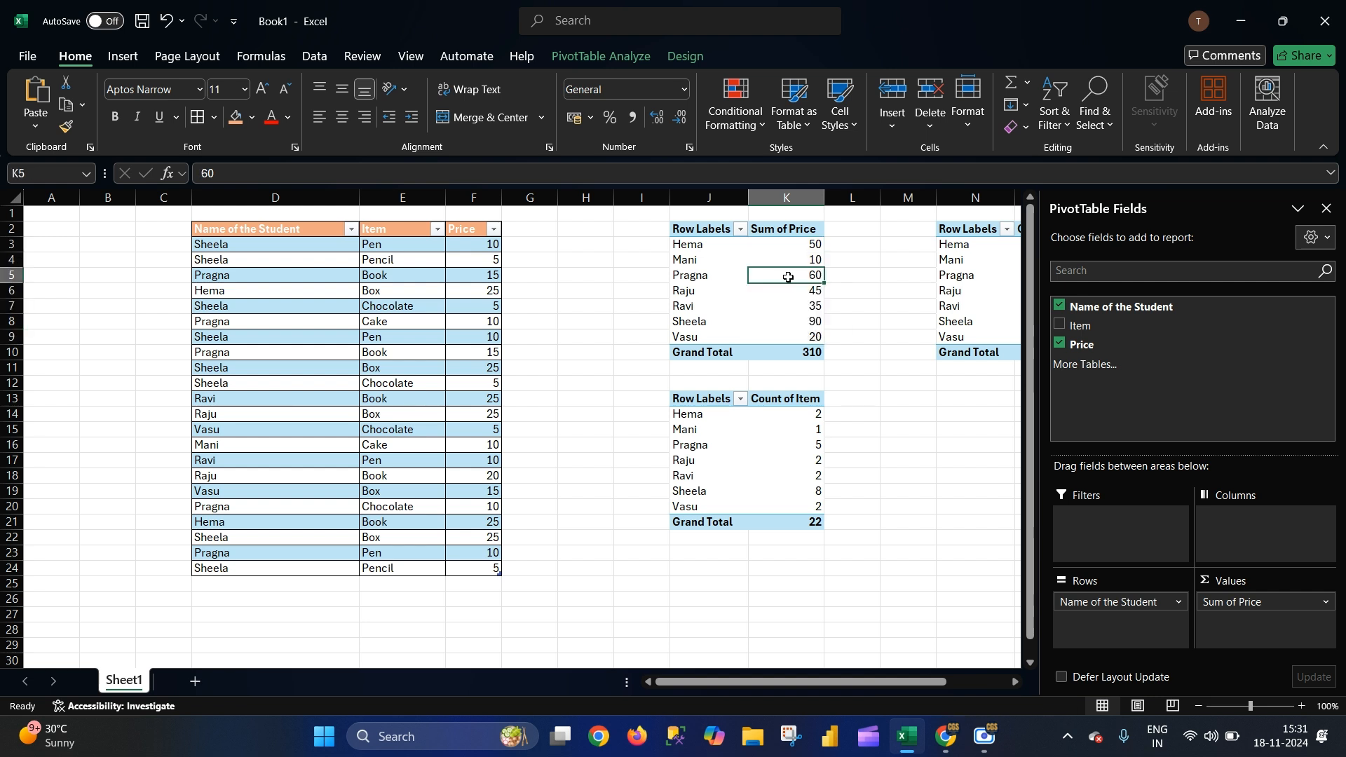
right_click(787, 277)
mouse_move(894, 451)
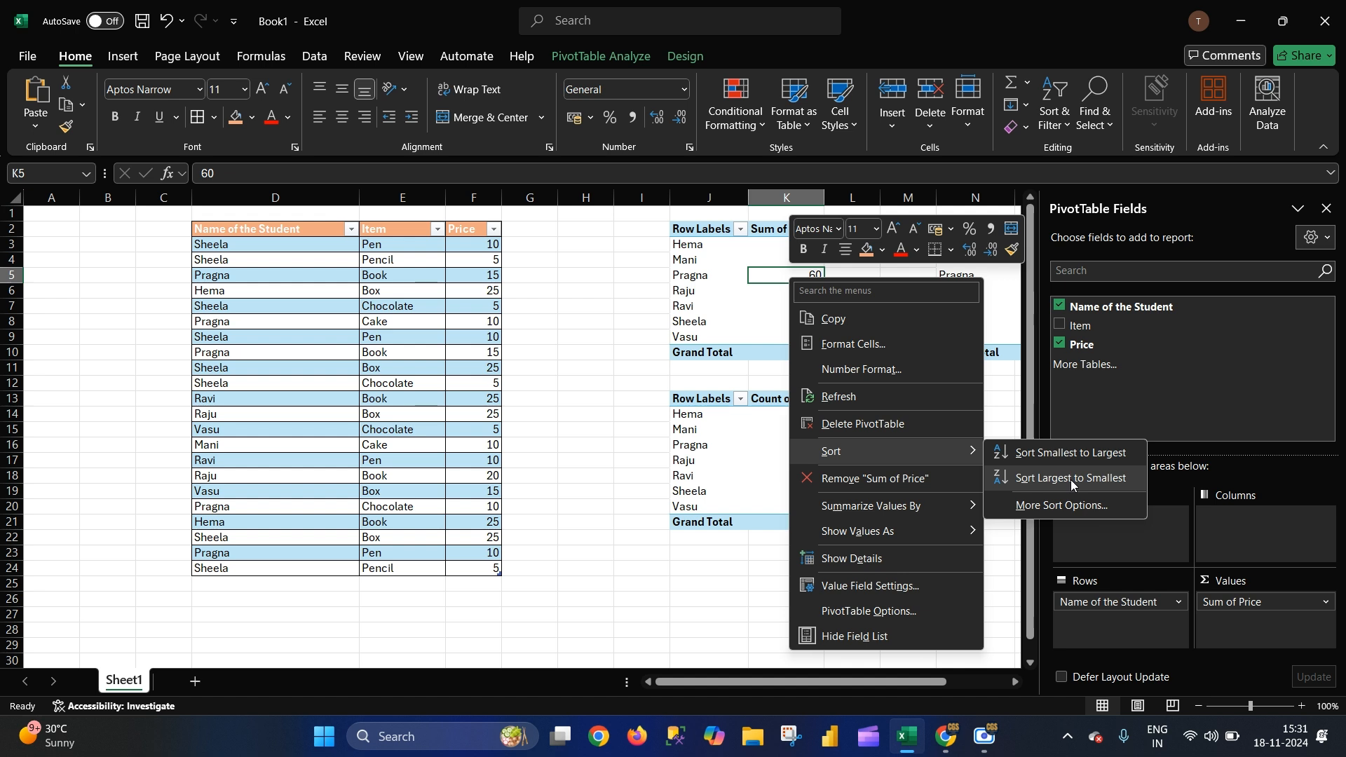
click(1059, 457)
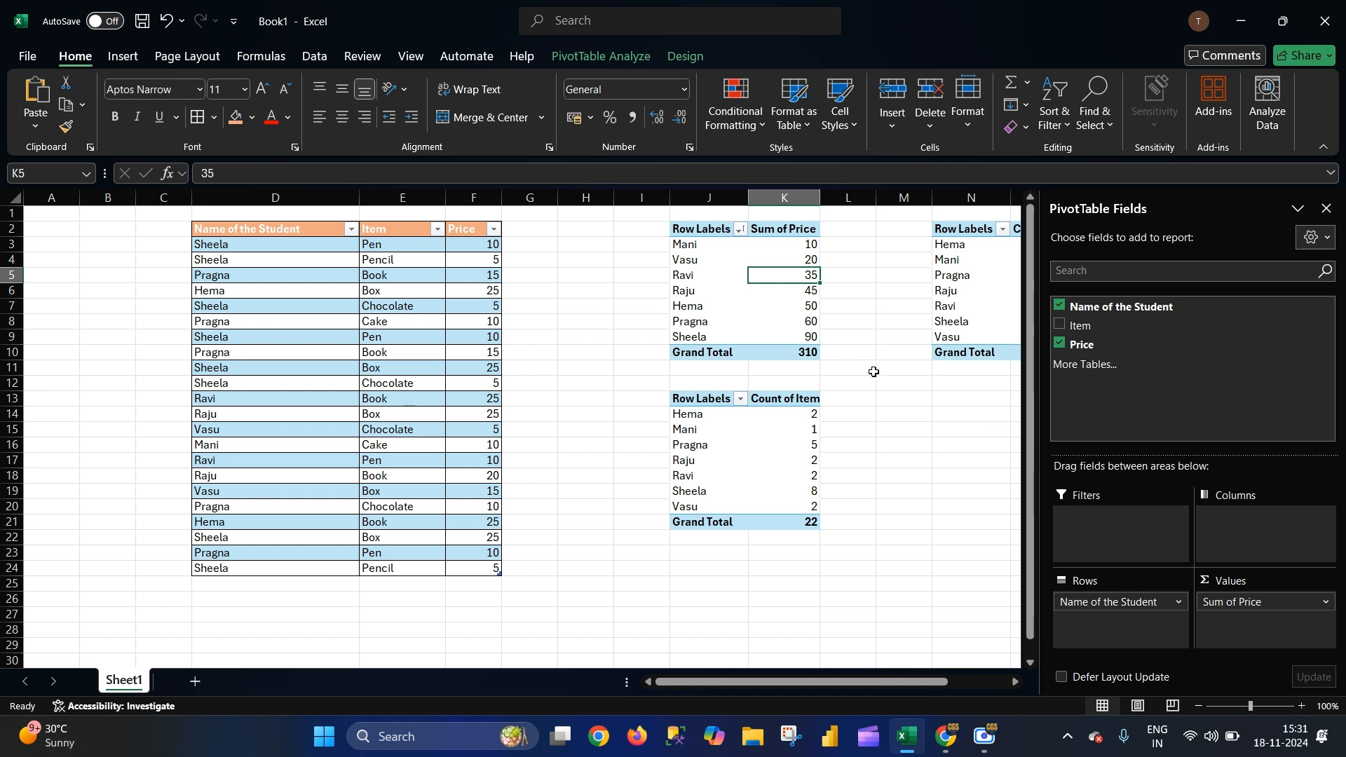
click(856, 339)
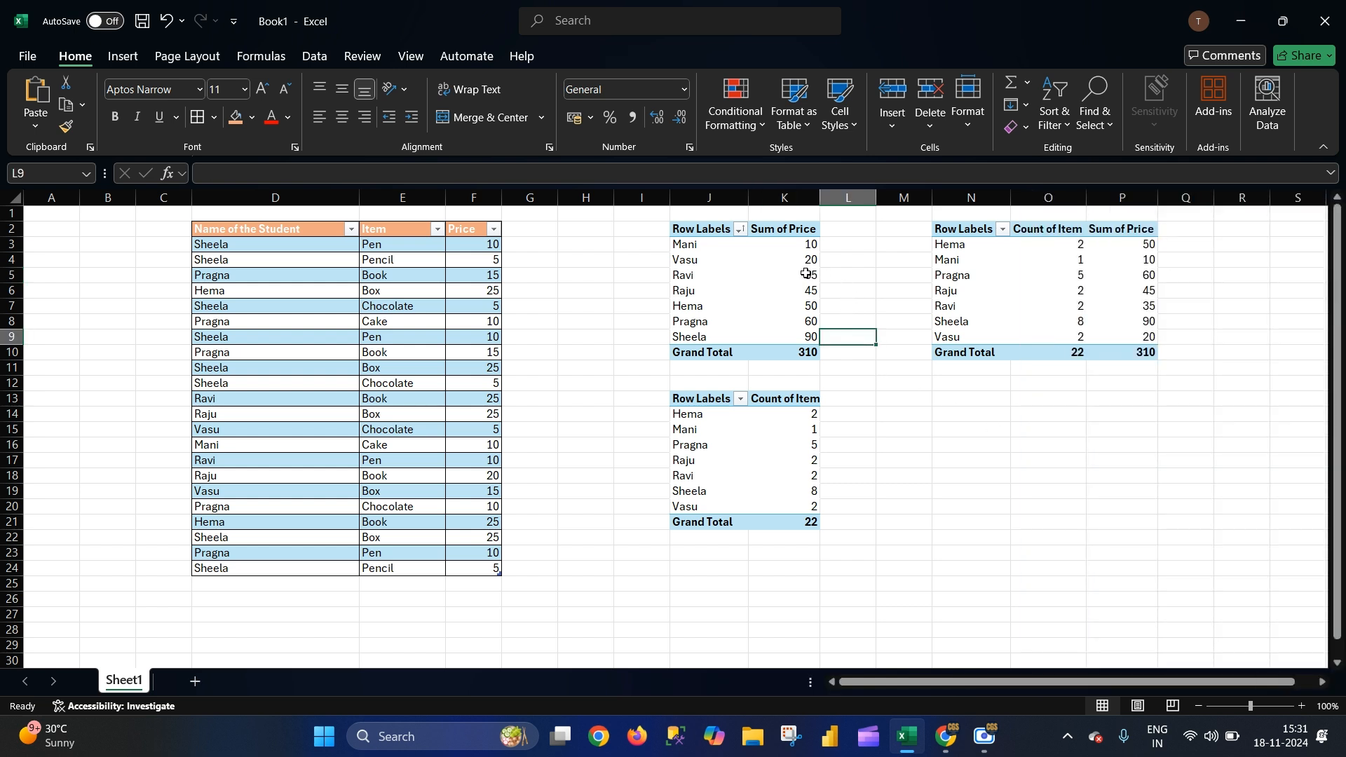
drag(801, 246, 795, 342)
click(865, 358)
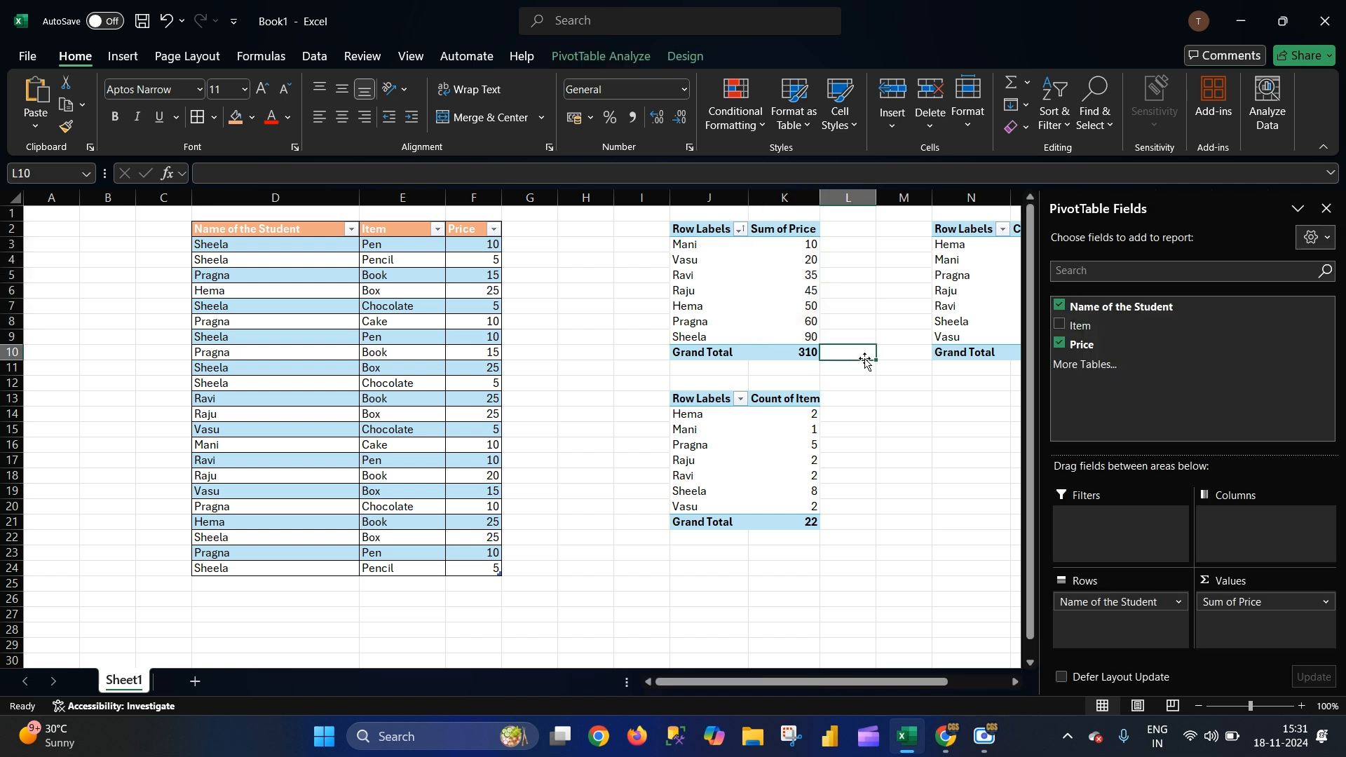
Step: Sort the PivotTable that shows only Count of Item from largest to smallest and return to an empty cell
click(764, 457)
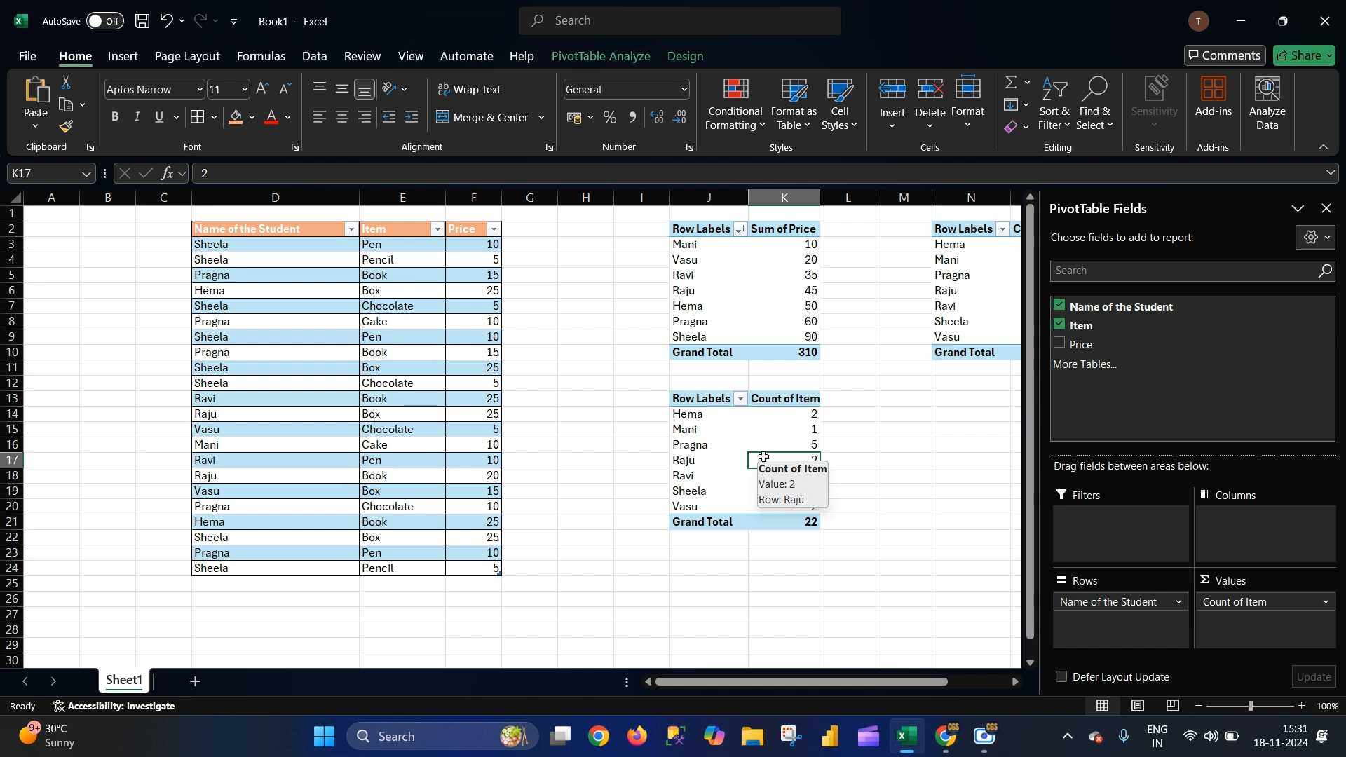
click(775, 431)
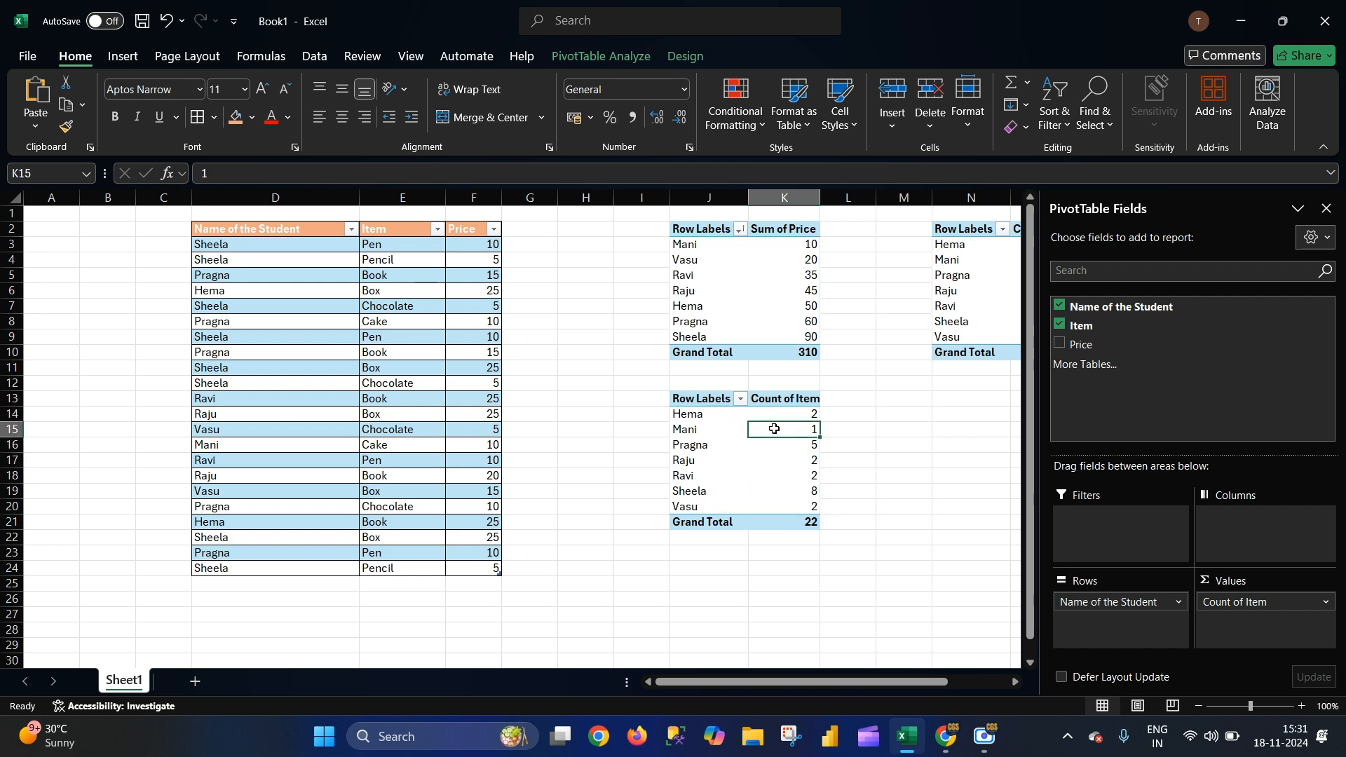
right_click(775, 433)
mouse_move(833, 233)
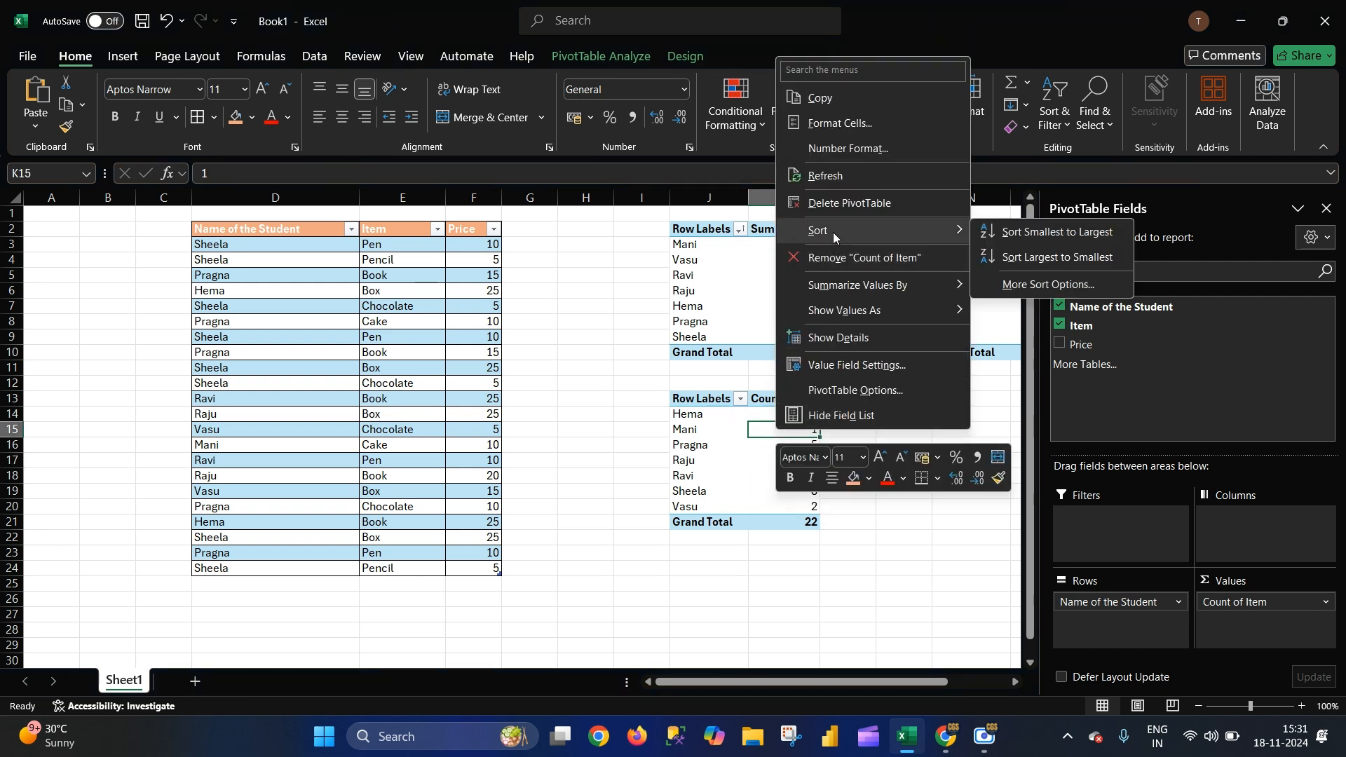
click(1029, 253)
click(929, 446)
click(775, 460)
click(856, 435)
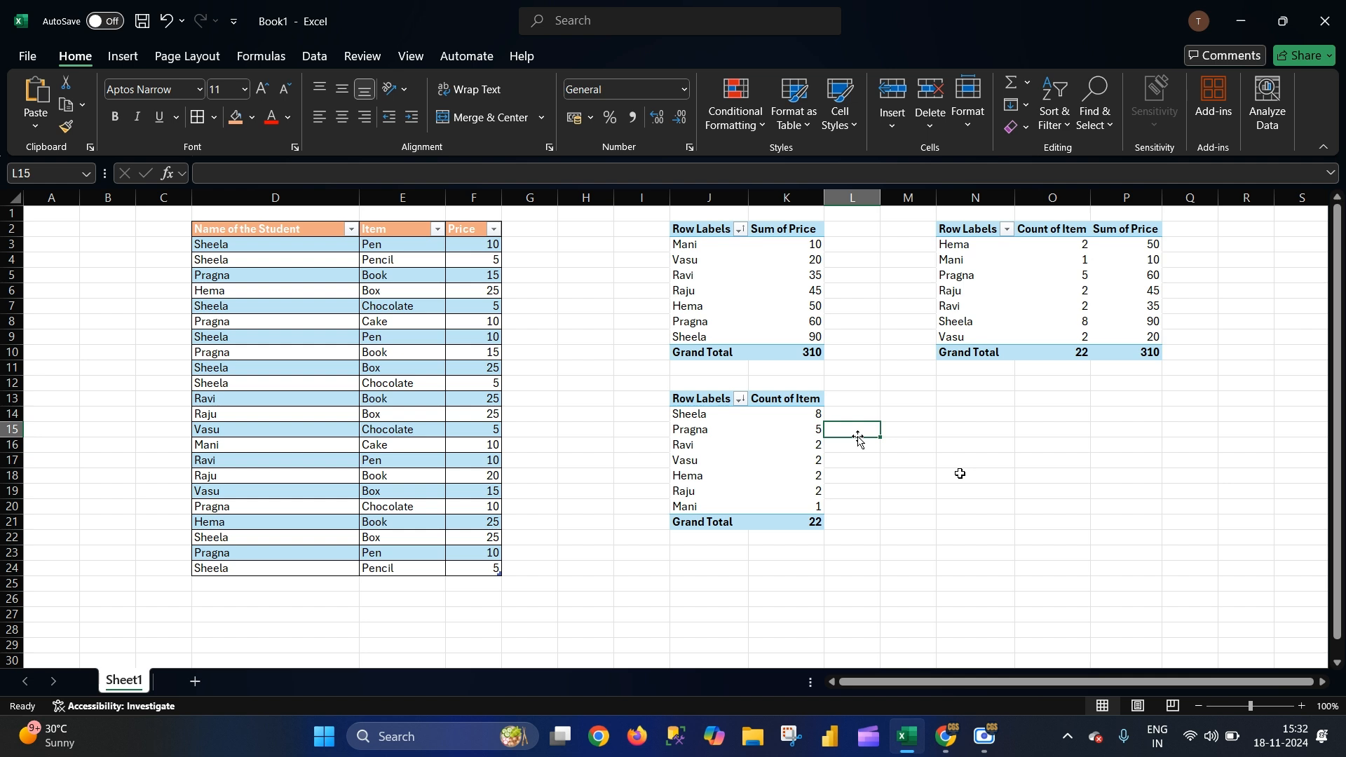
drag(857, 438, 911, 438)
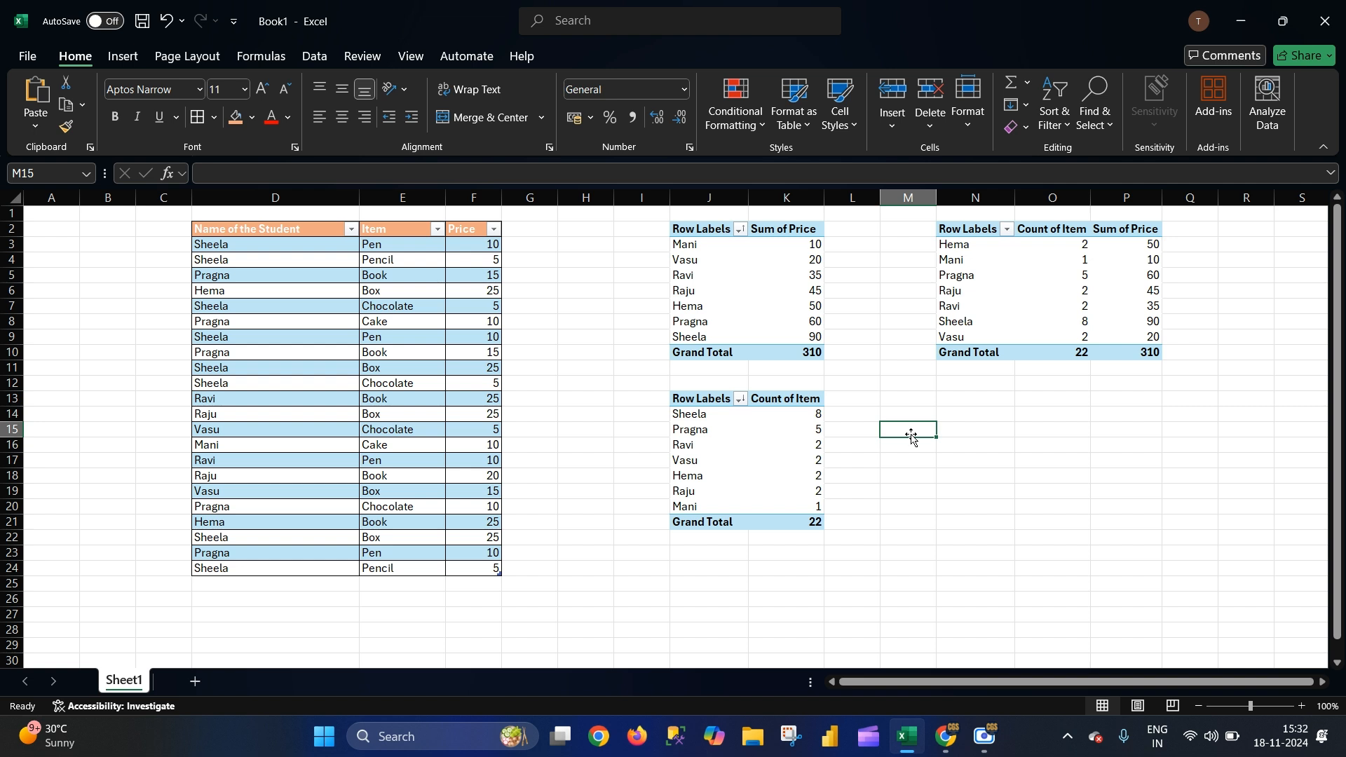